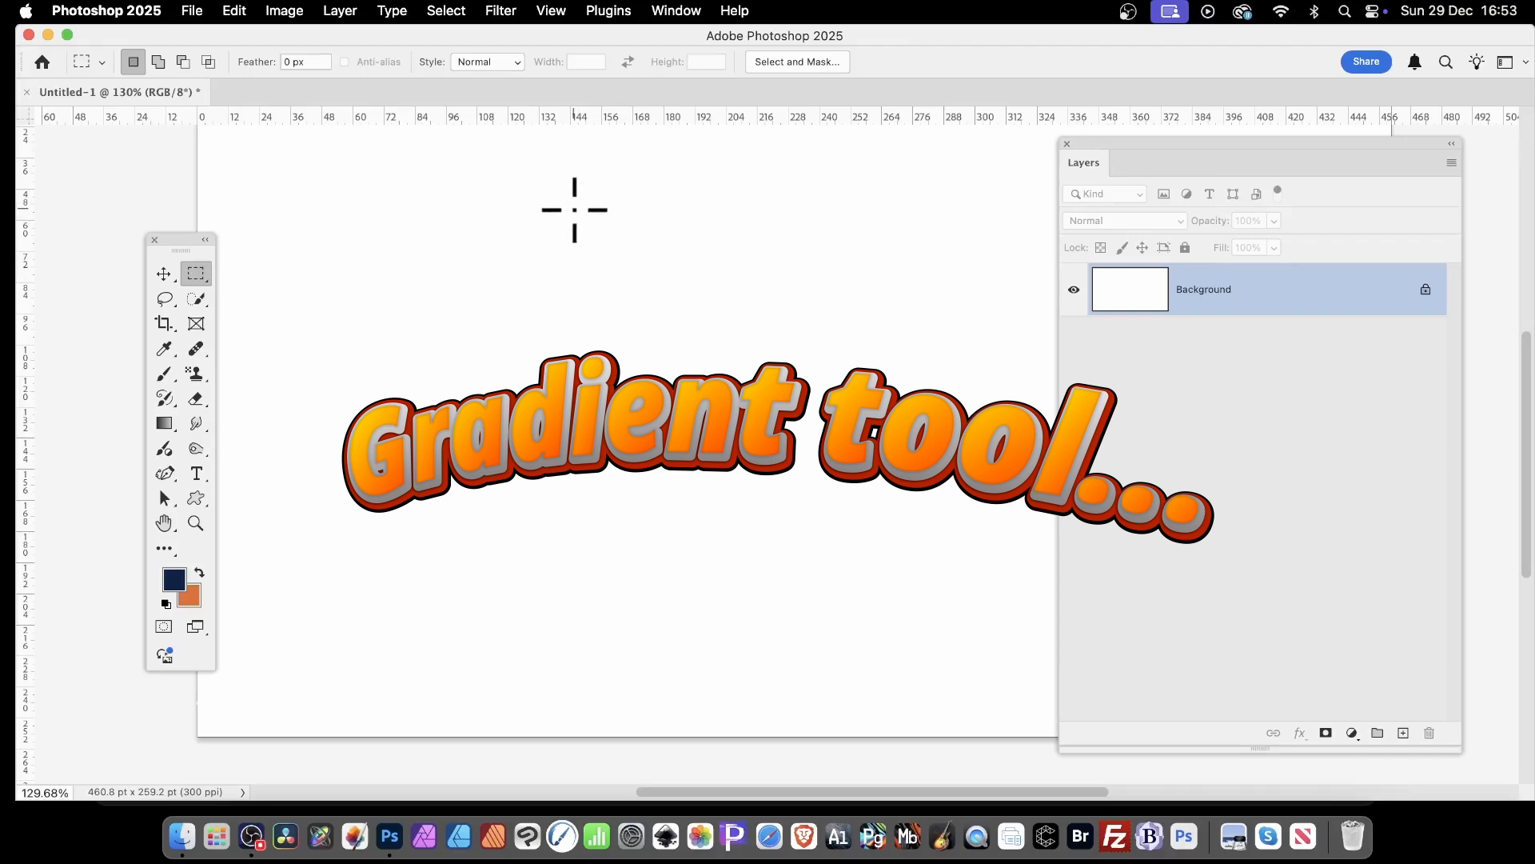
Paint overlapping classic linear gradients over the Background with the Gradient tool in Difference mode, varying horizontal and vertical directions.
left_click_drag(165, 422, 257, 419)
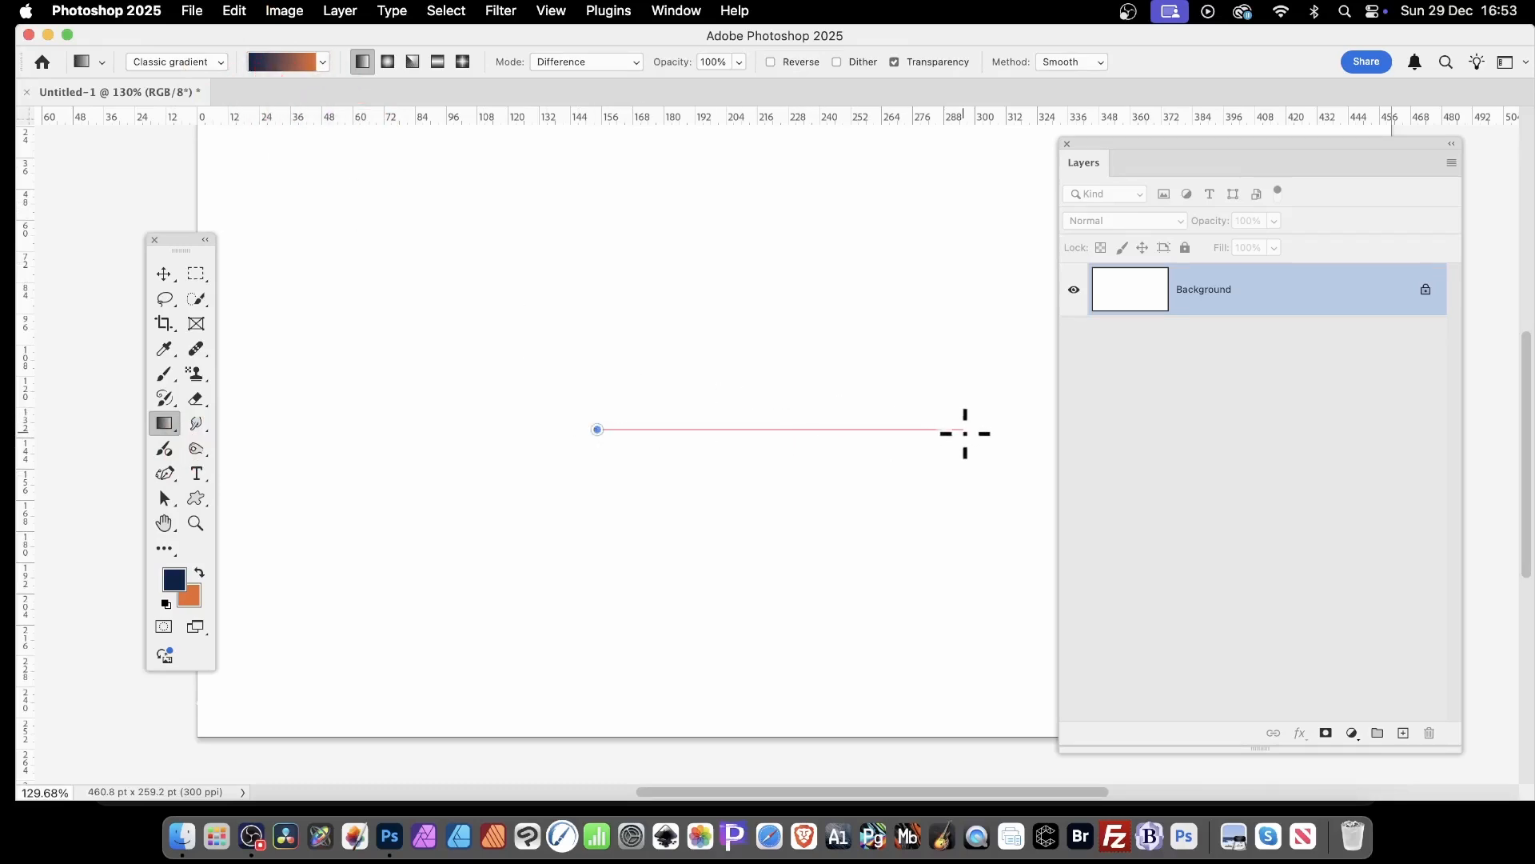
left_click_drag(981, 435, 974, 426)
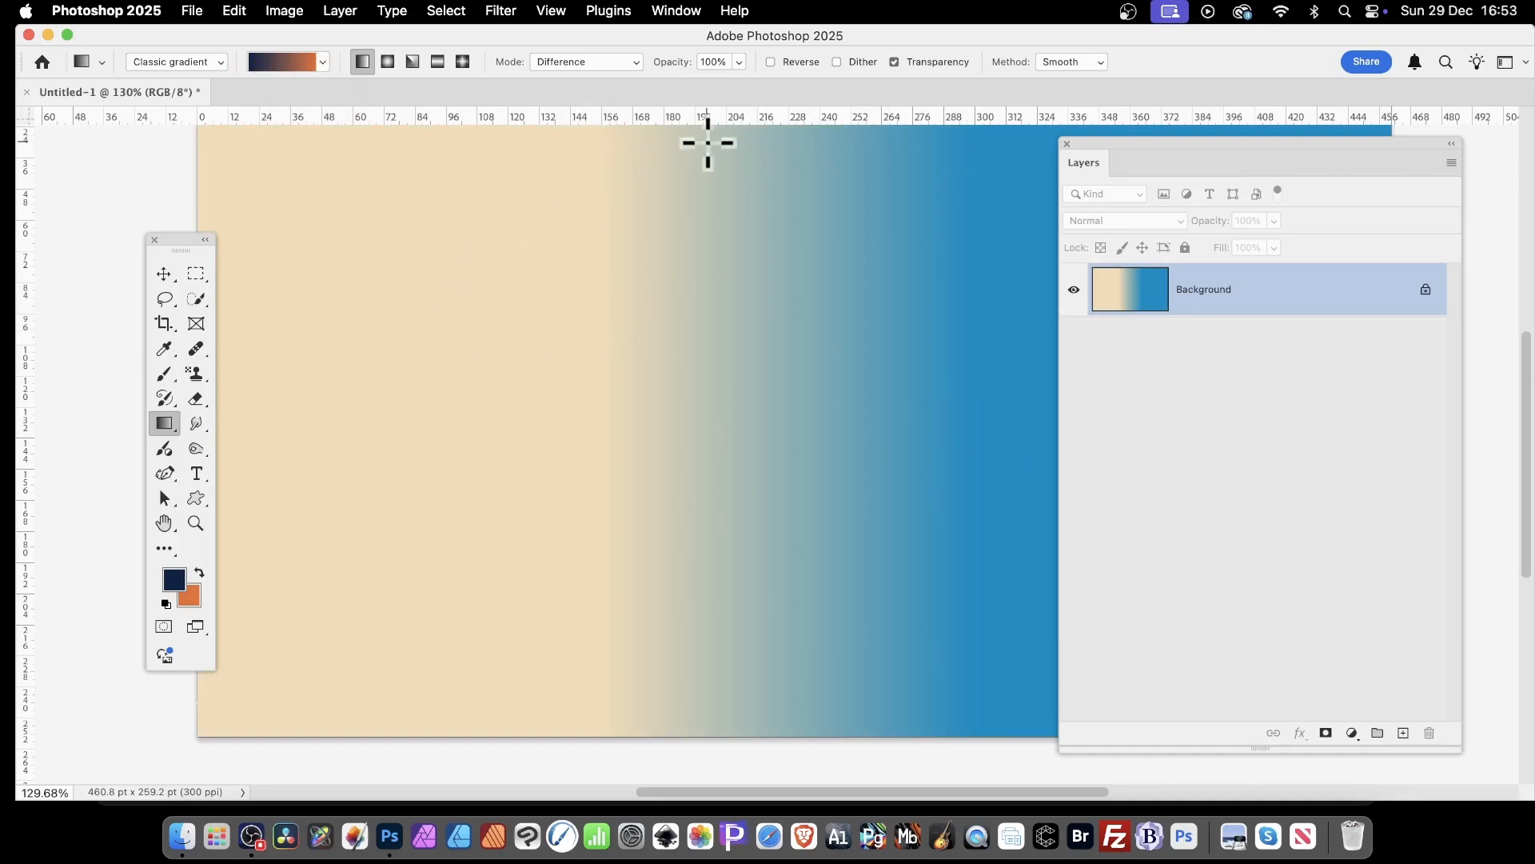
left_click_drag(737, 143, 748, 667)
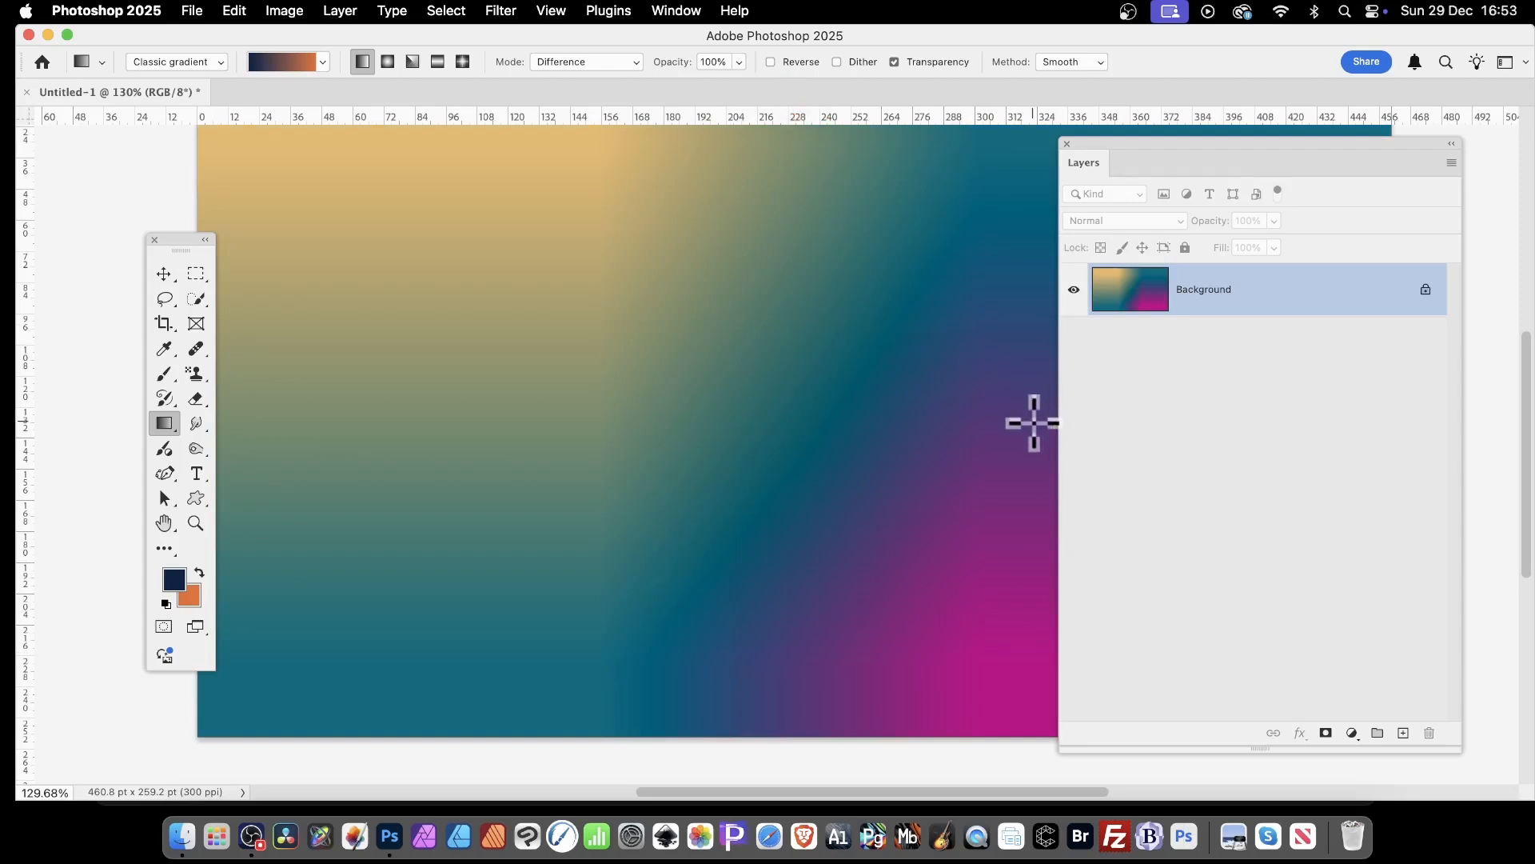
left_click_drag(1034, 423, 388, 444)
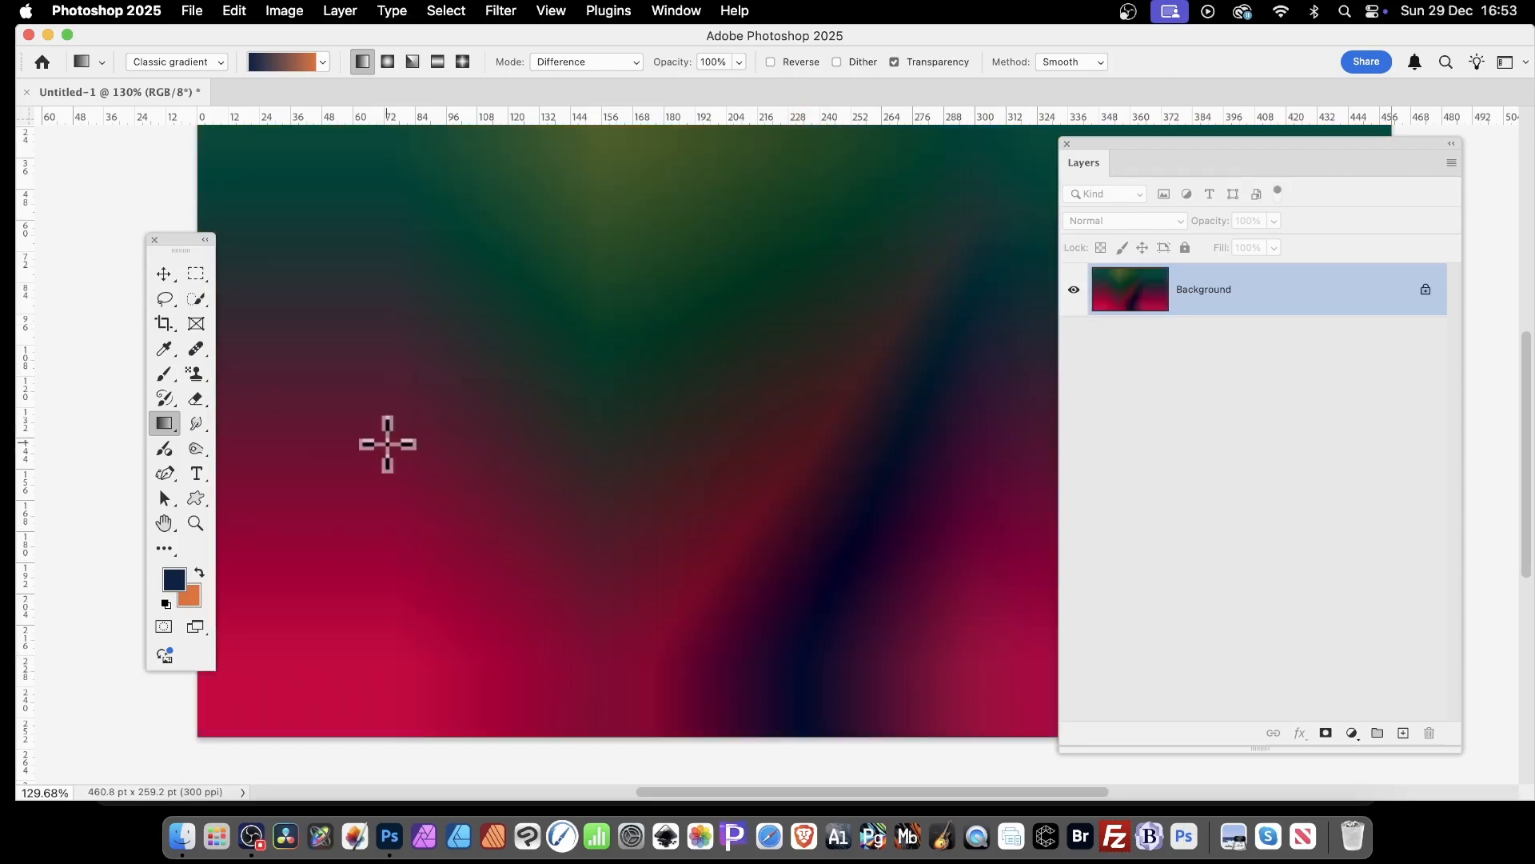
left_click_drag(565, 463, 889, 462)
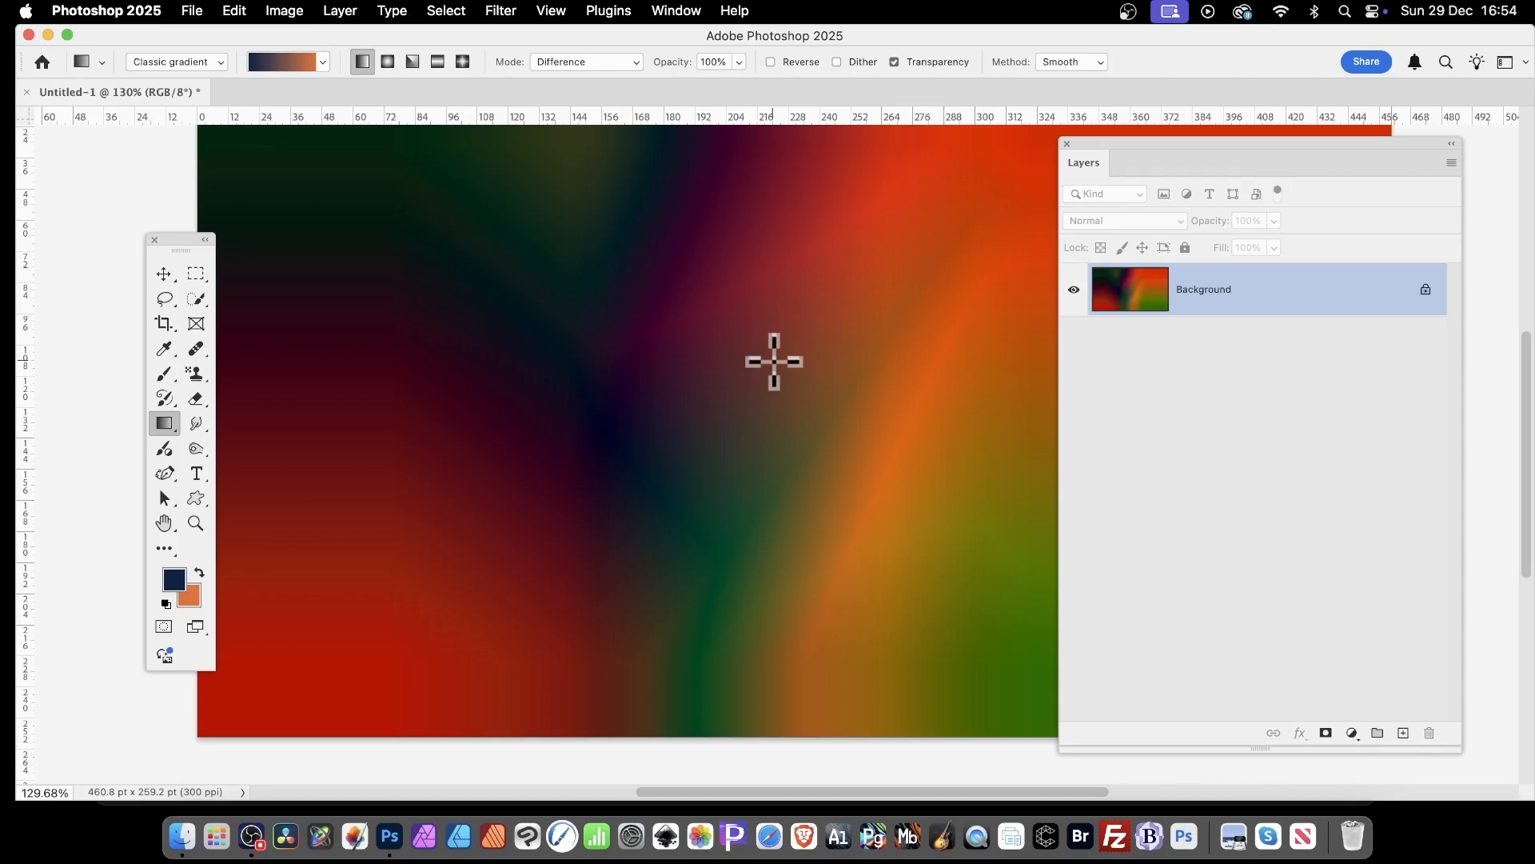
left_click(239, 10)
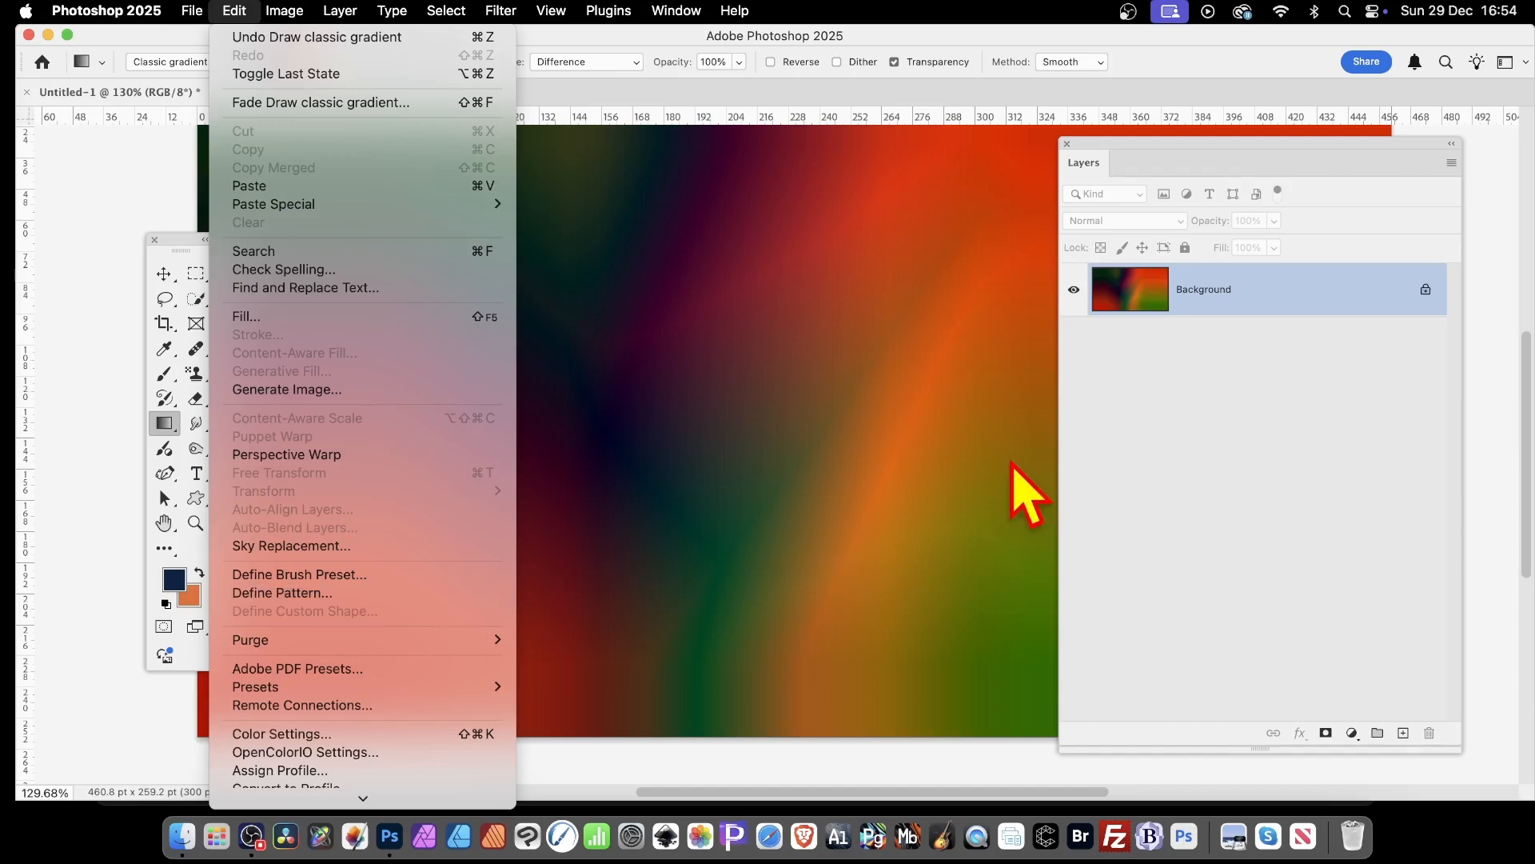
left_click(991, 480)
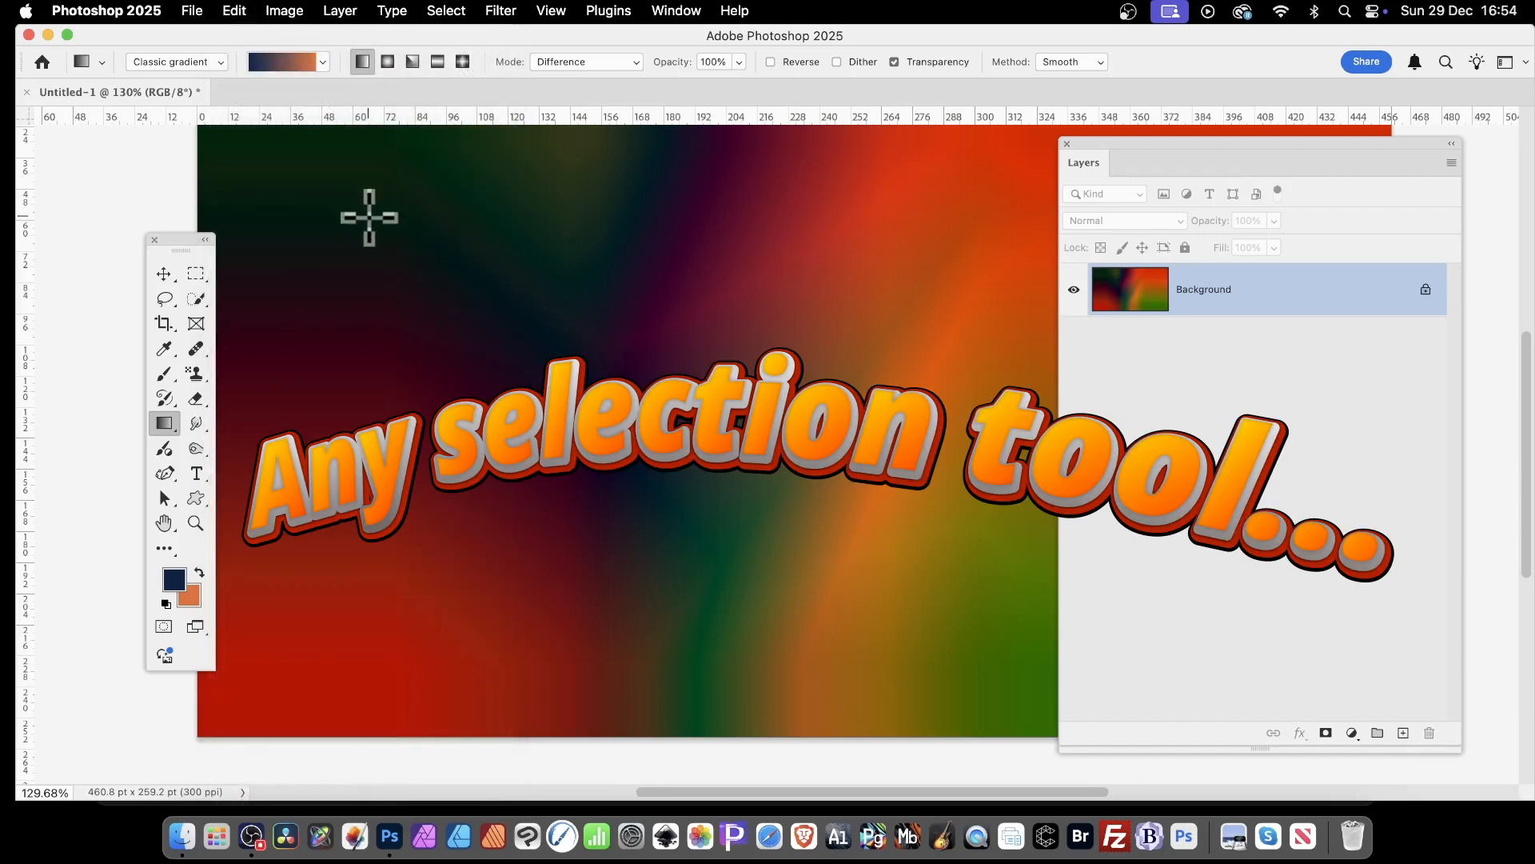
Make a wide elliptical selection around the middle of the gradient with the Elliptical Marquee tool.
left_click(196, 273)
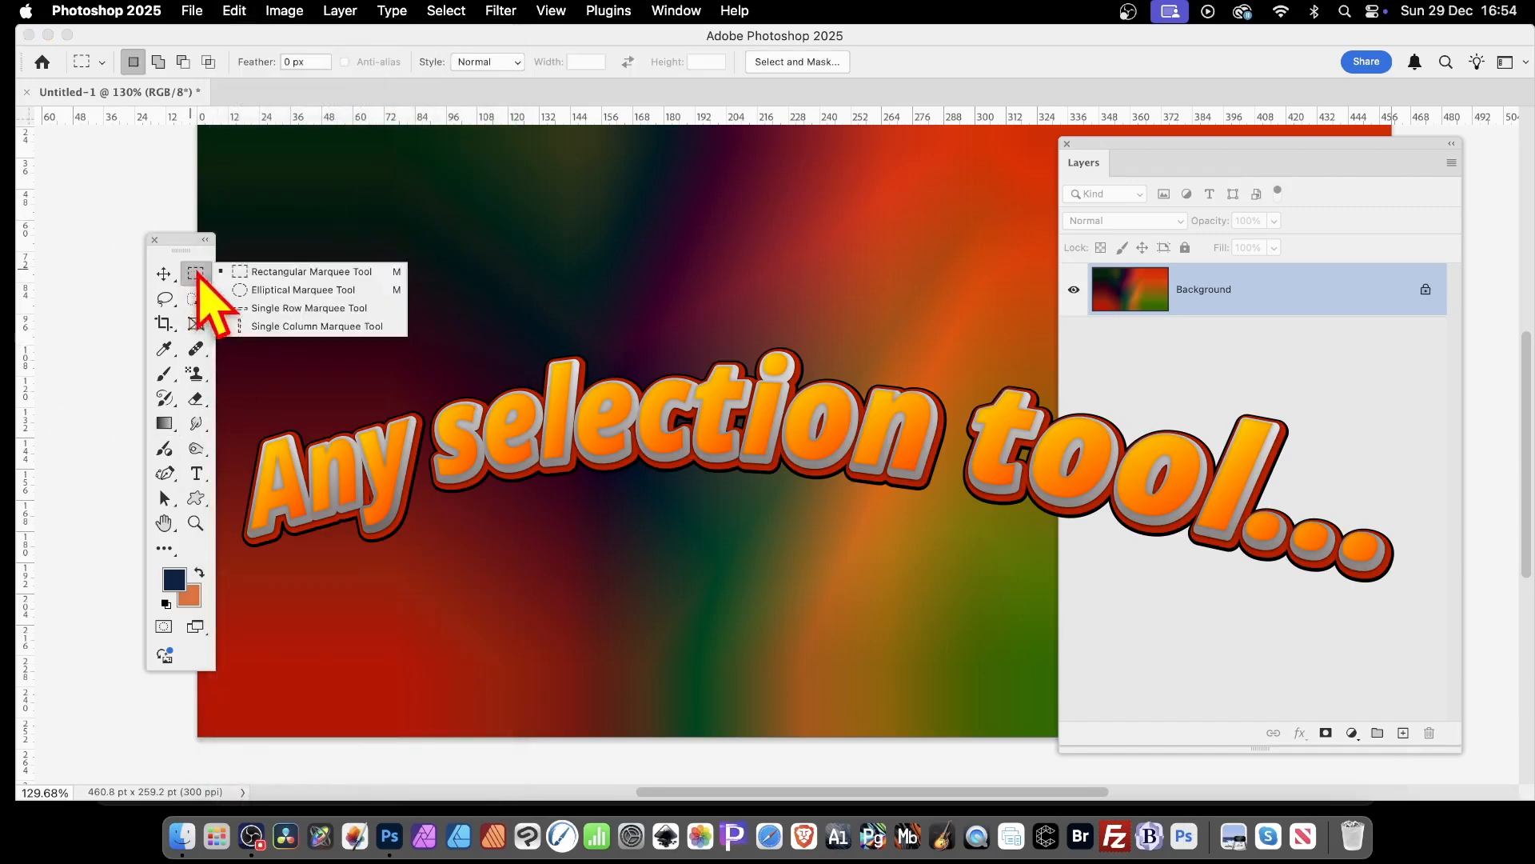
left_click(311, 291)
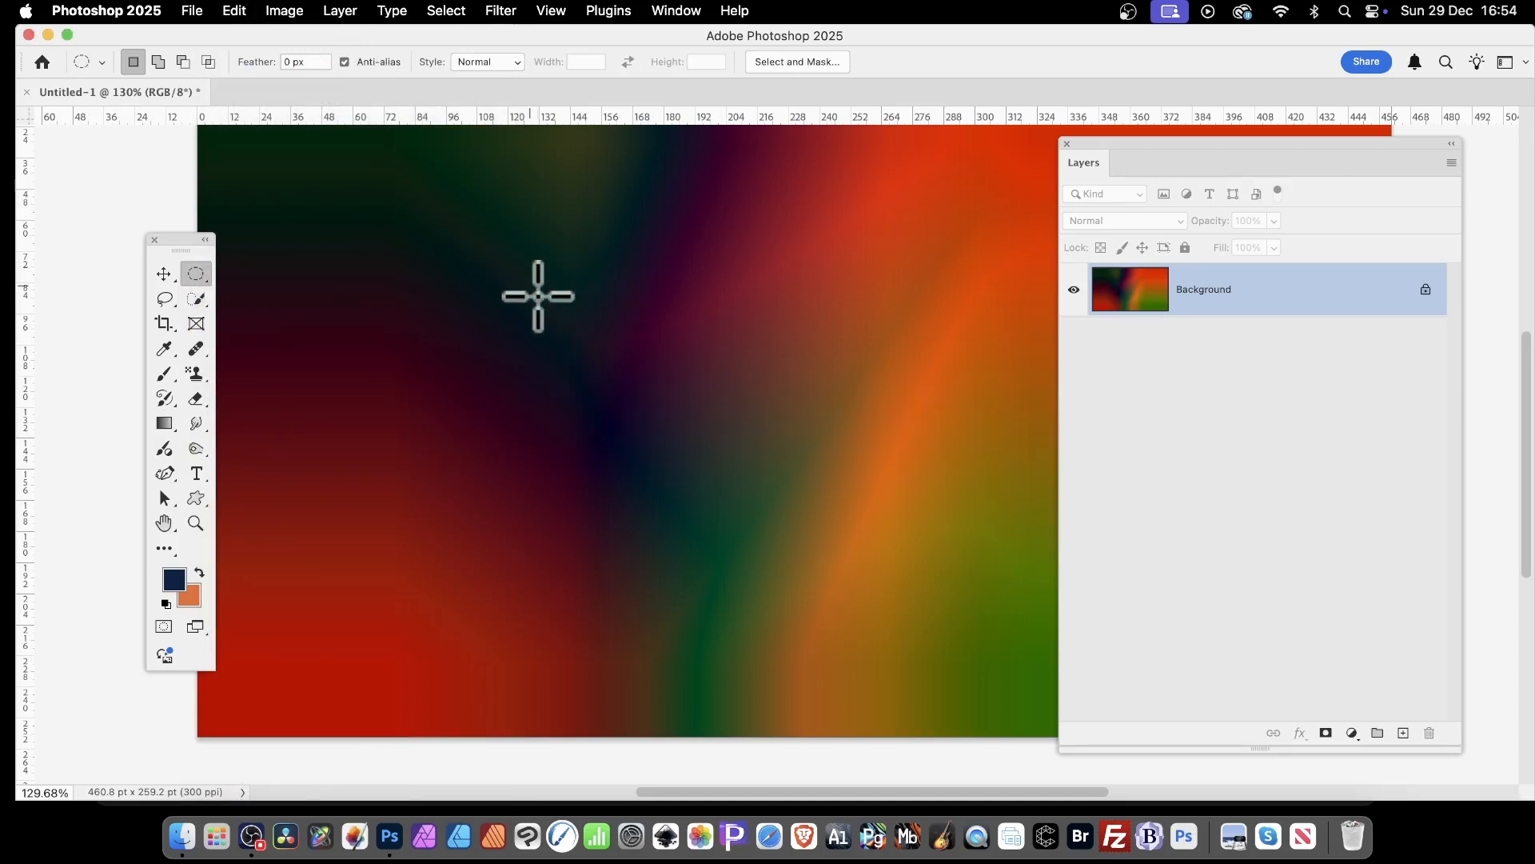
left_click_drag(538, 295, 861, 450)
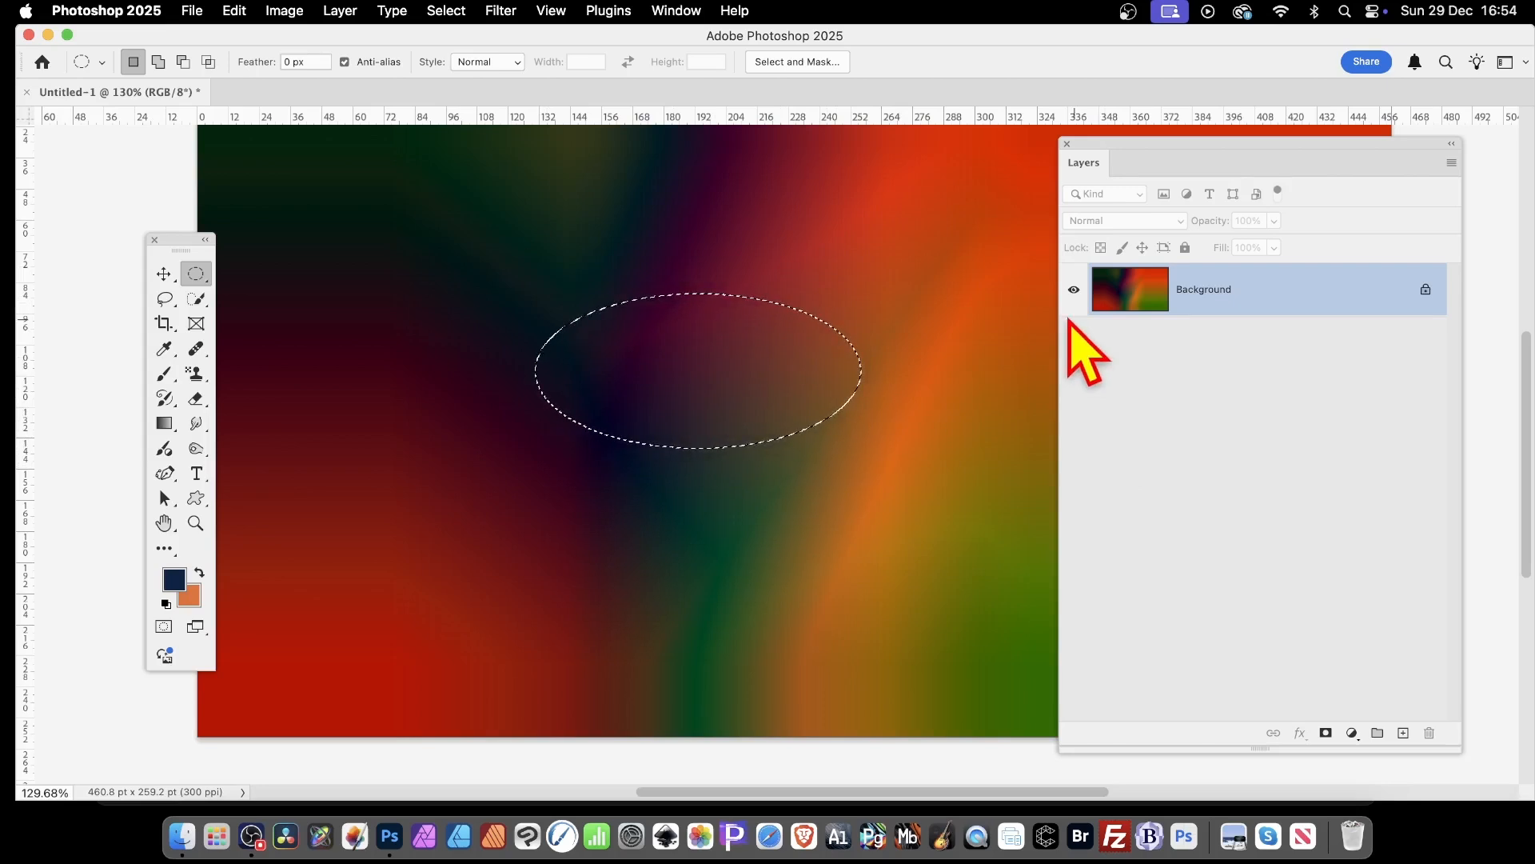
Copy the selected ellipse, paste it as a new layer, and hide the Background layer.
left_click(234, 10)
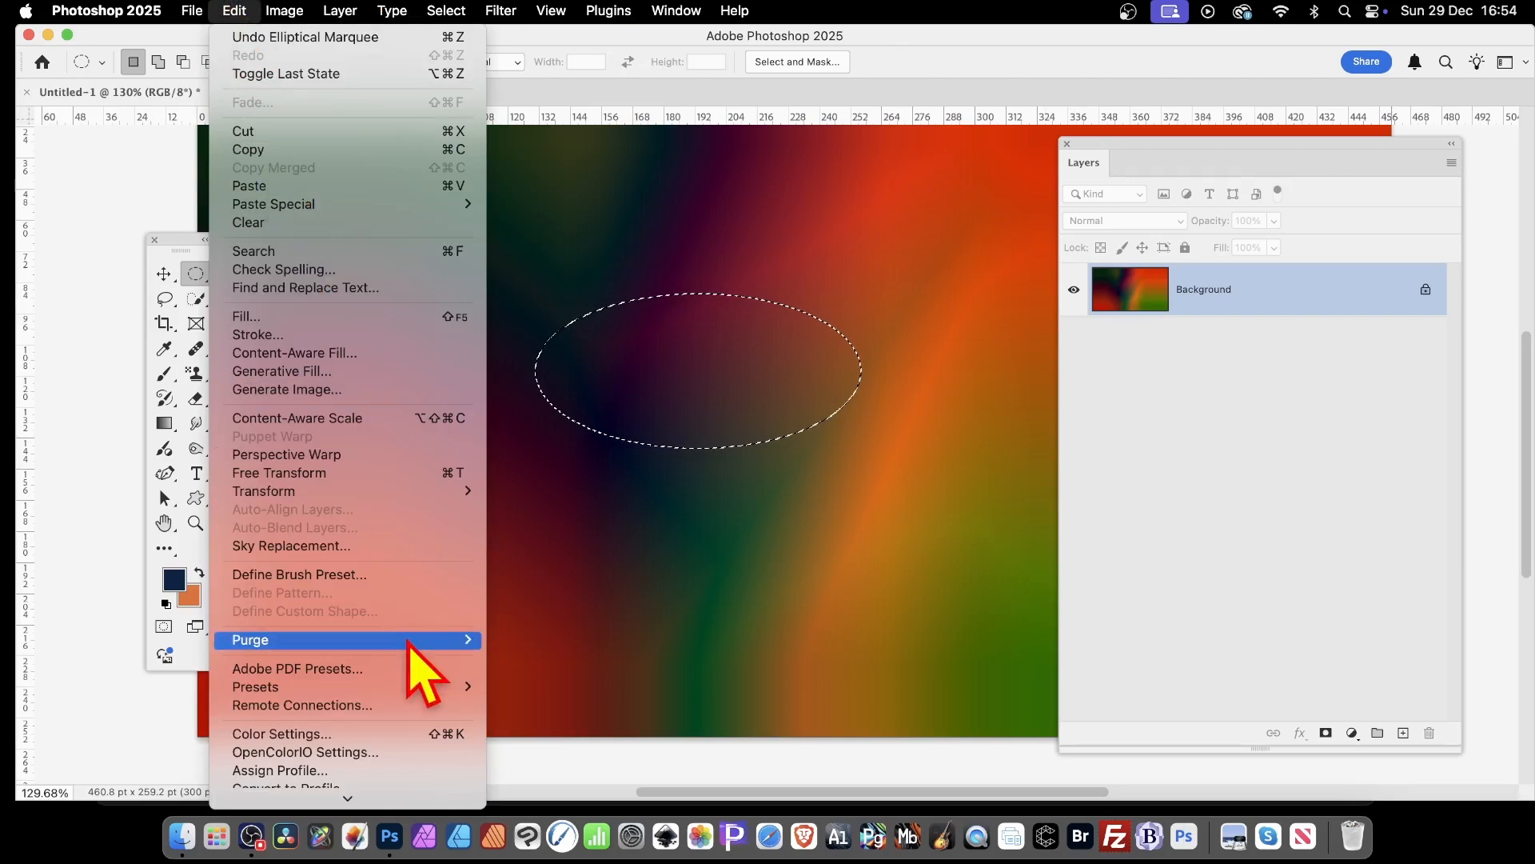
left_click(937, 511)
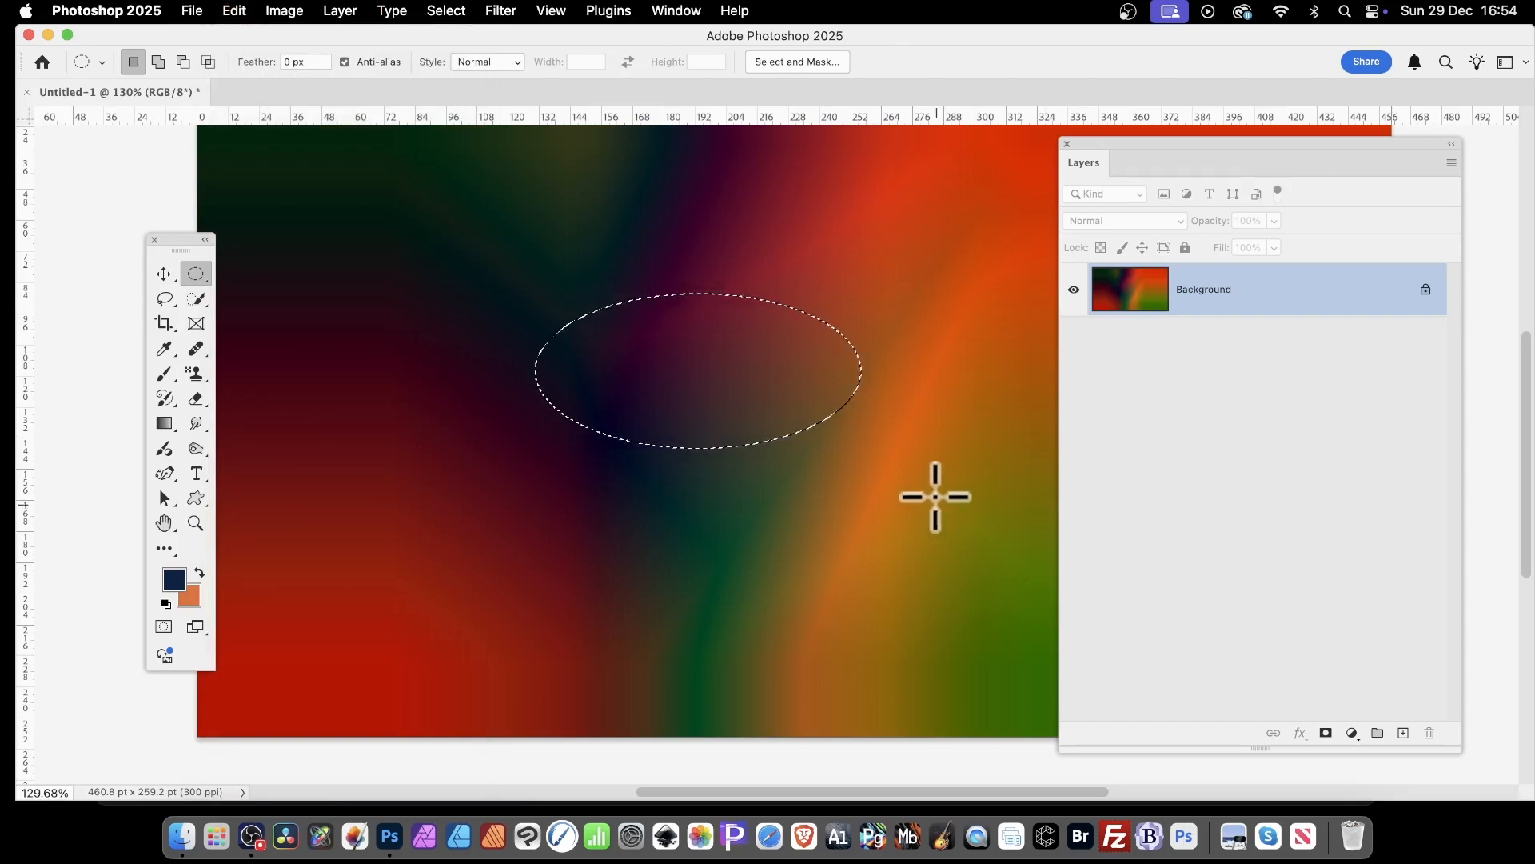
left_click(234, 11)
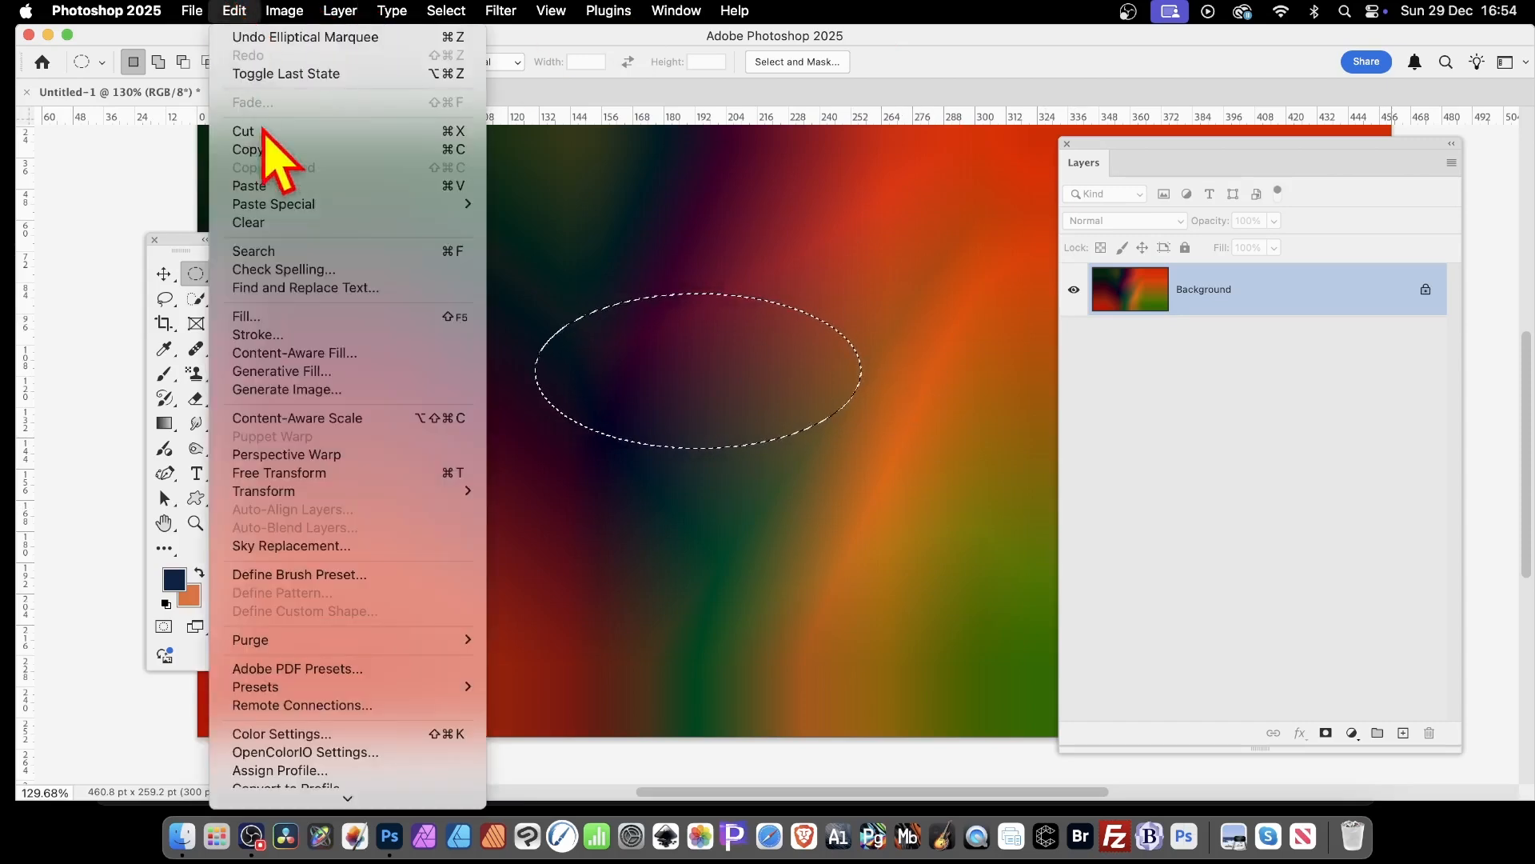
left_click(239, 13)
left_click(240, 13)
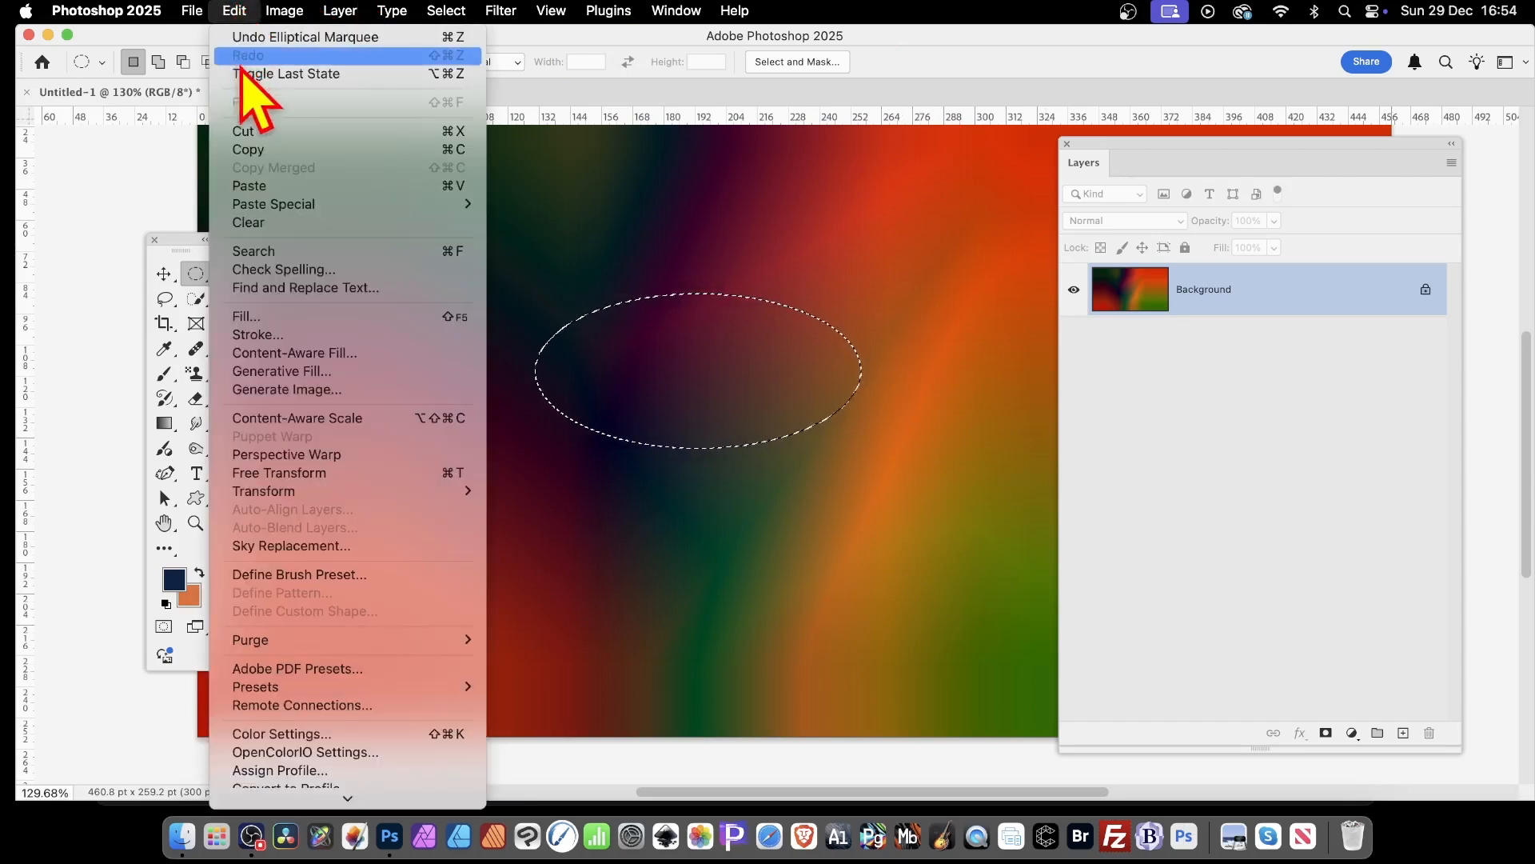
left_click(271, 187)
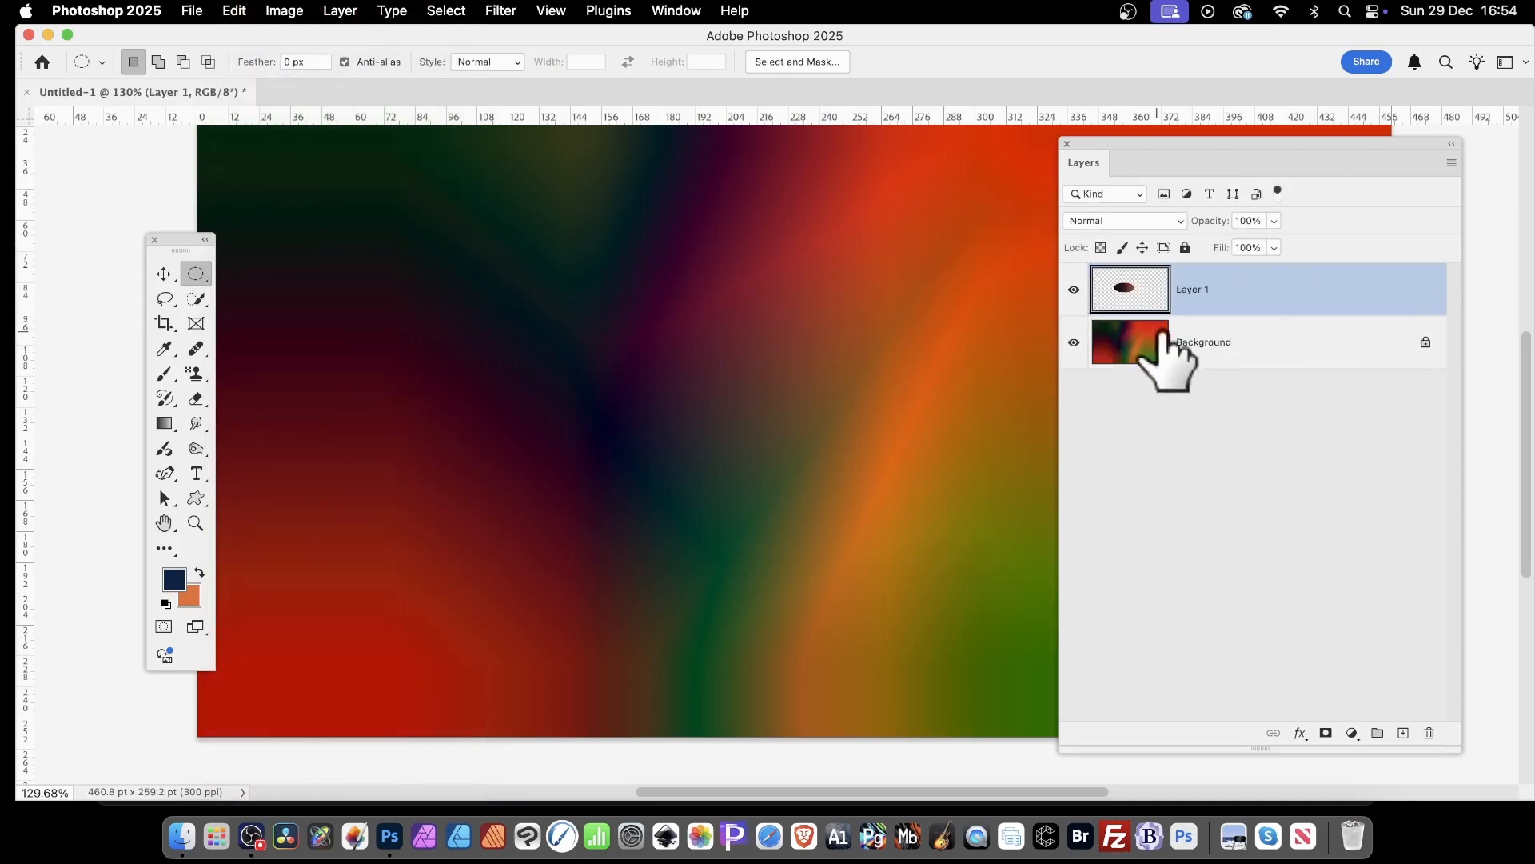
left_click(1219, 355)
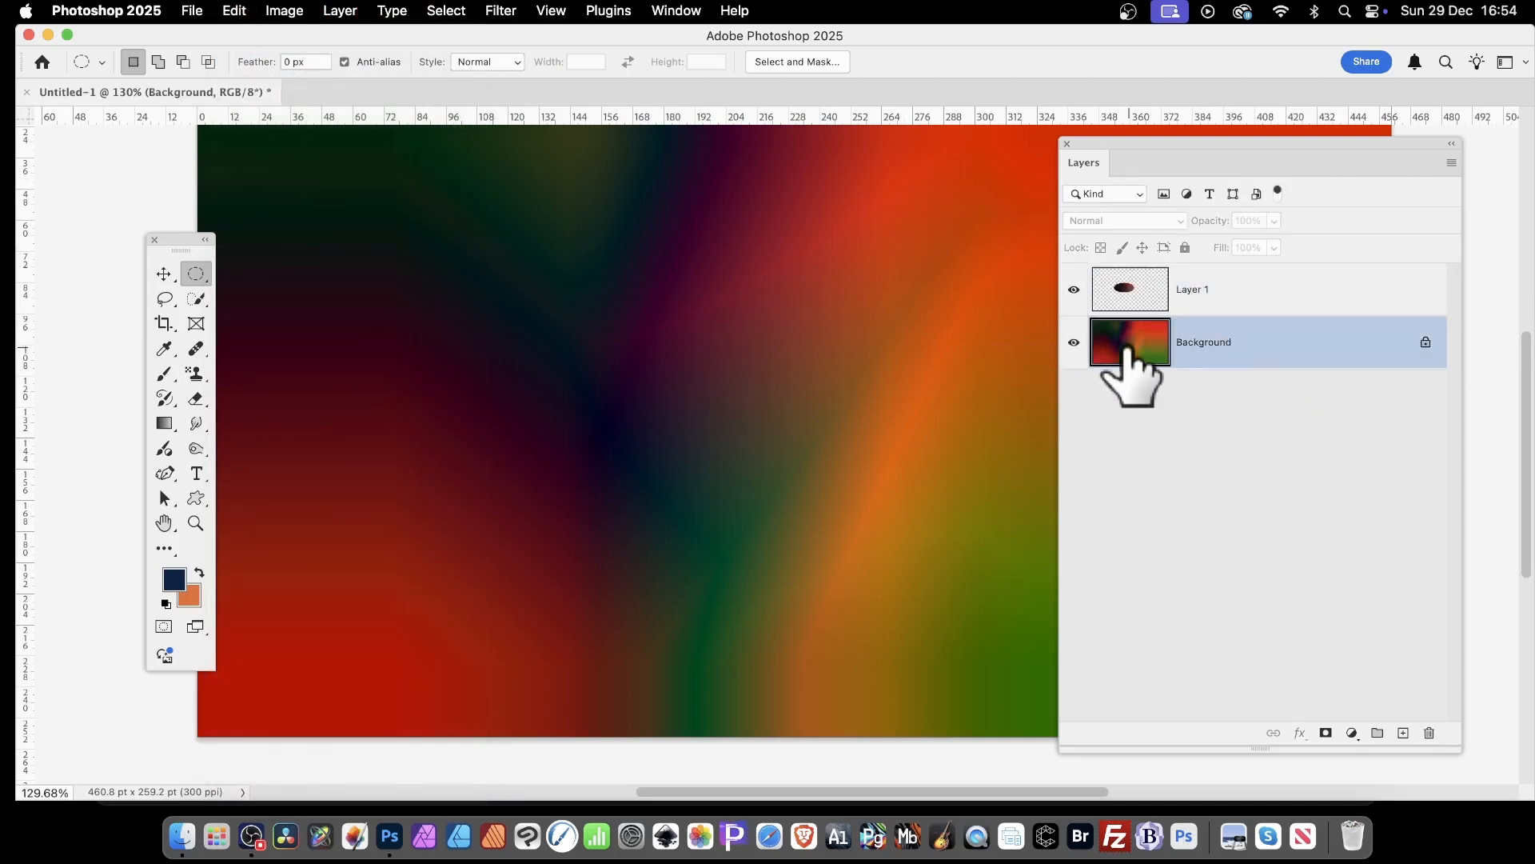
left_click(1073, 342)
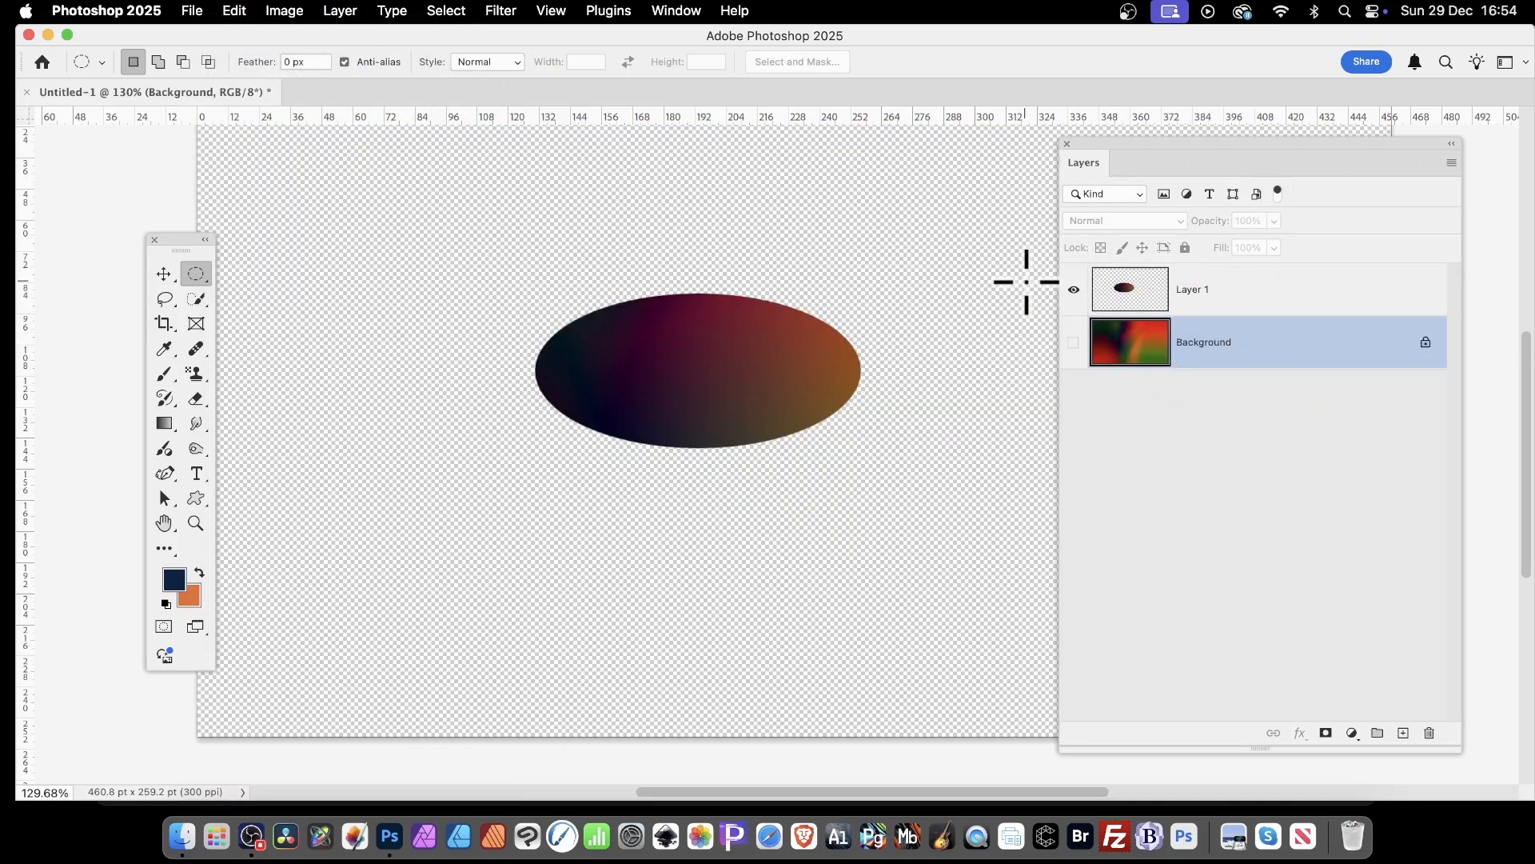
Select a rectangle around the whole ellipse, leaving a transparent margin, and define it as a pattern with the default name.
right_click(195, 274)
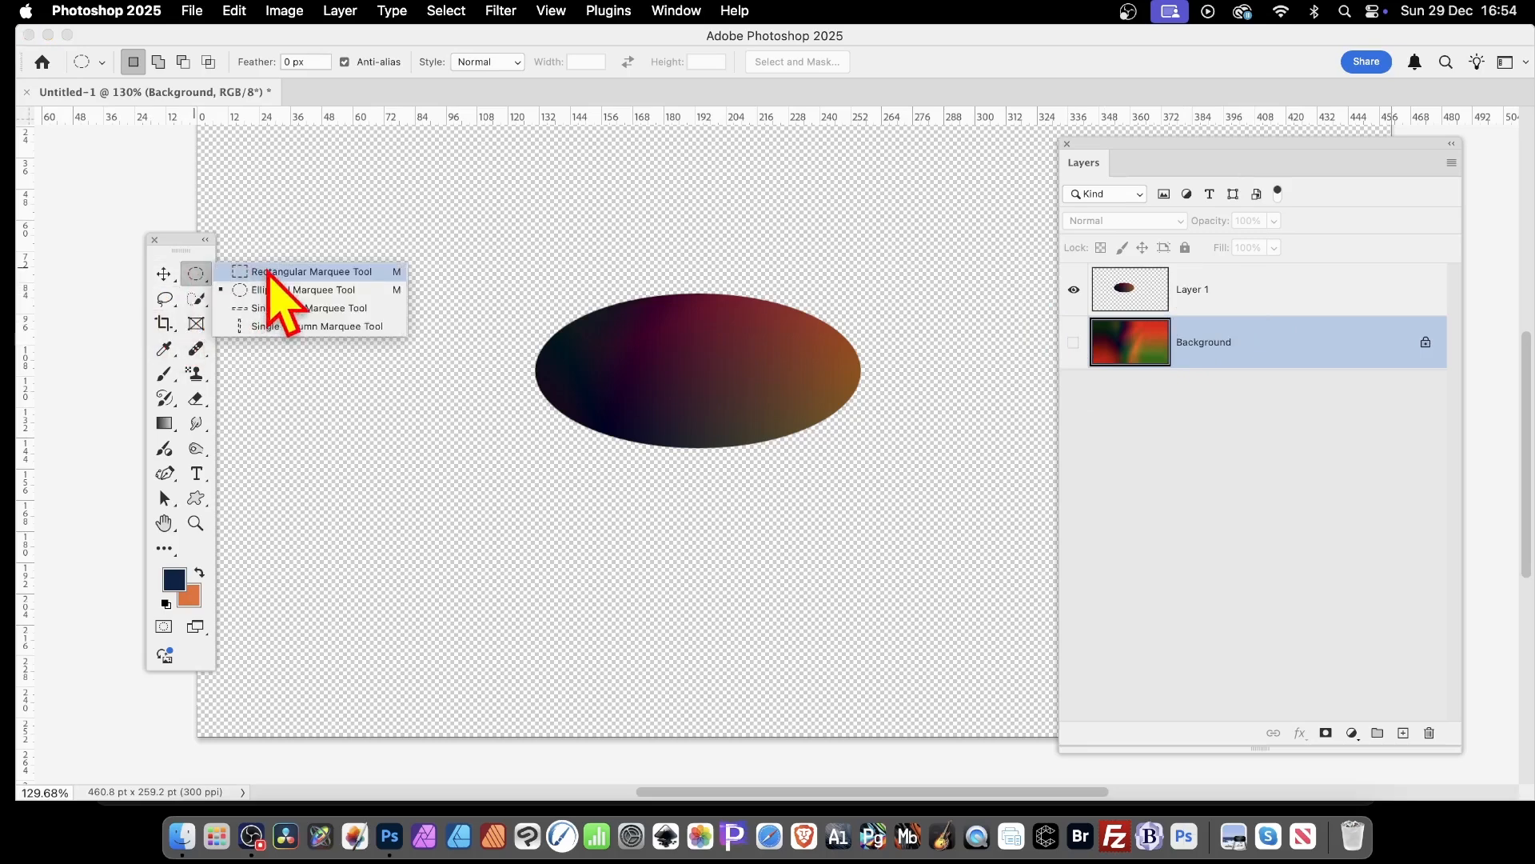
left_click(270, 274)
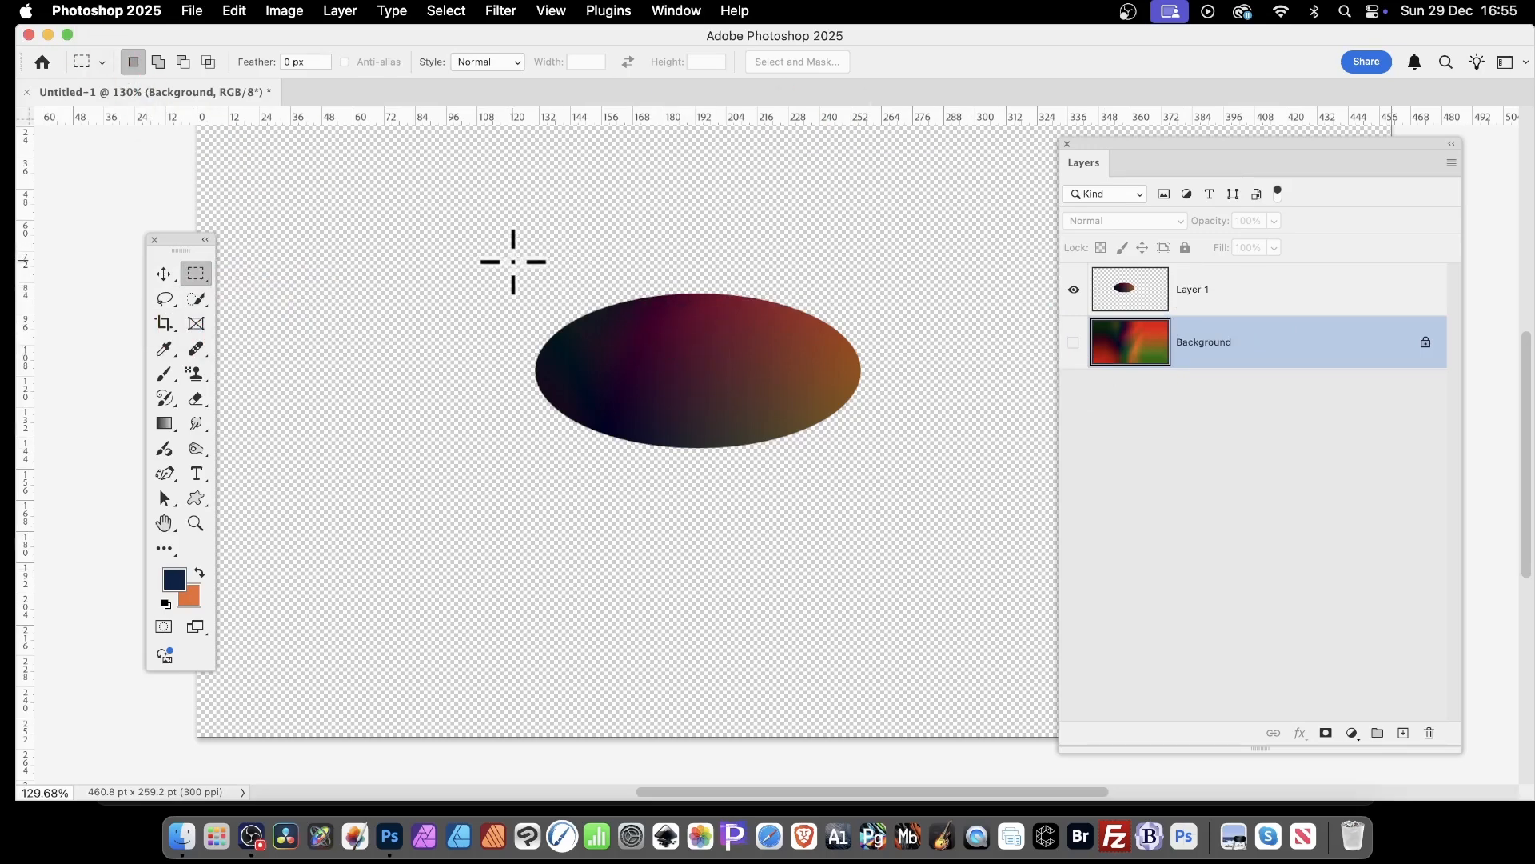
left_click_drag(513, 261, 905, 493)
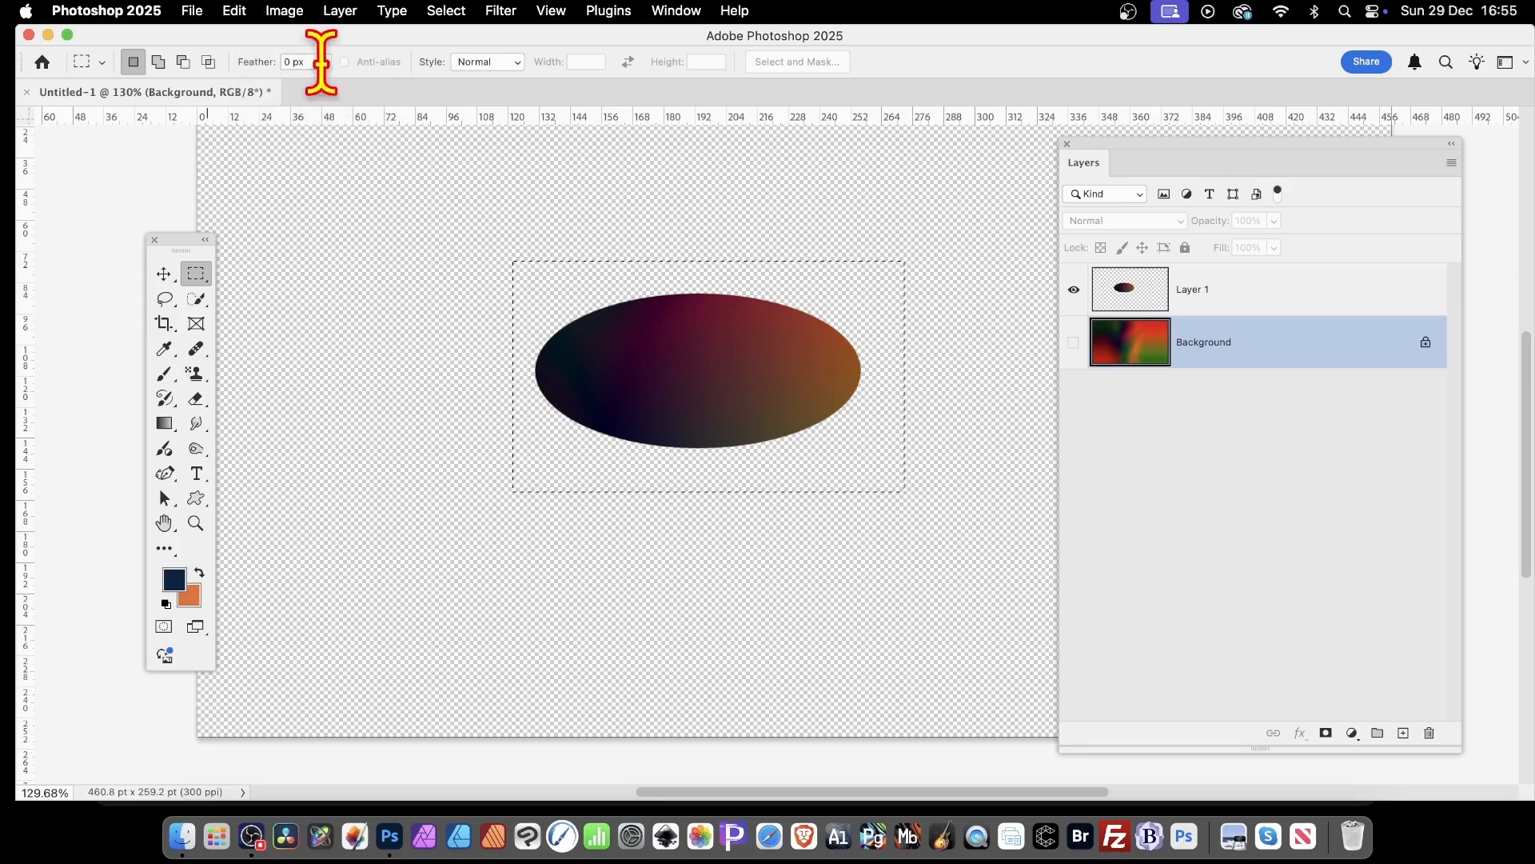
left_click(231, 11)
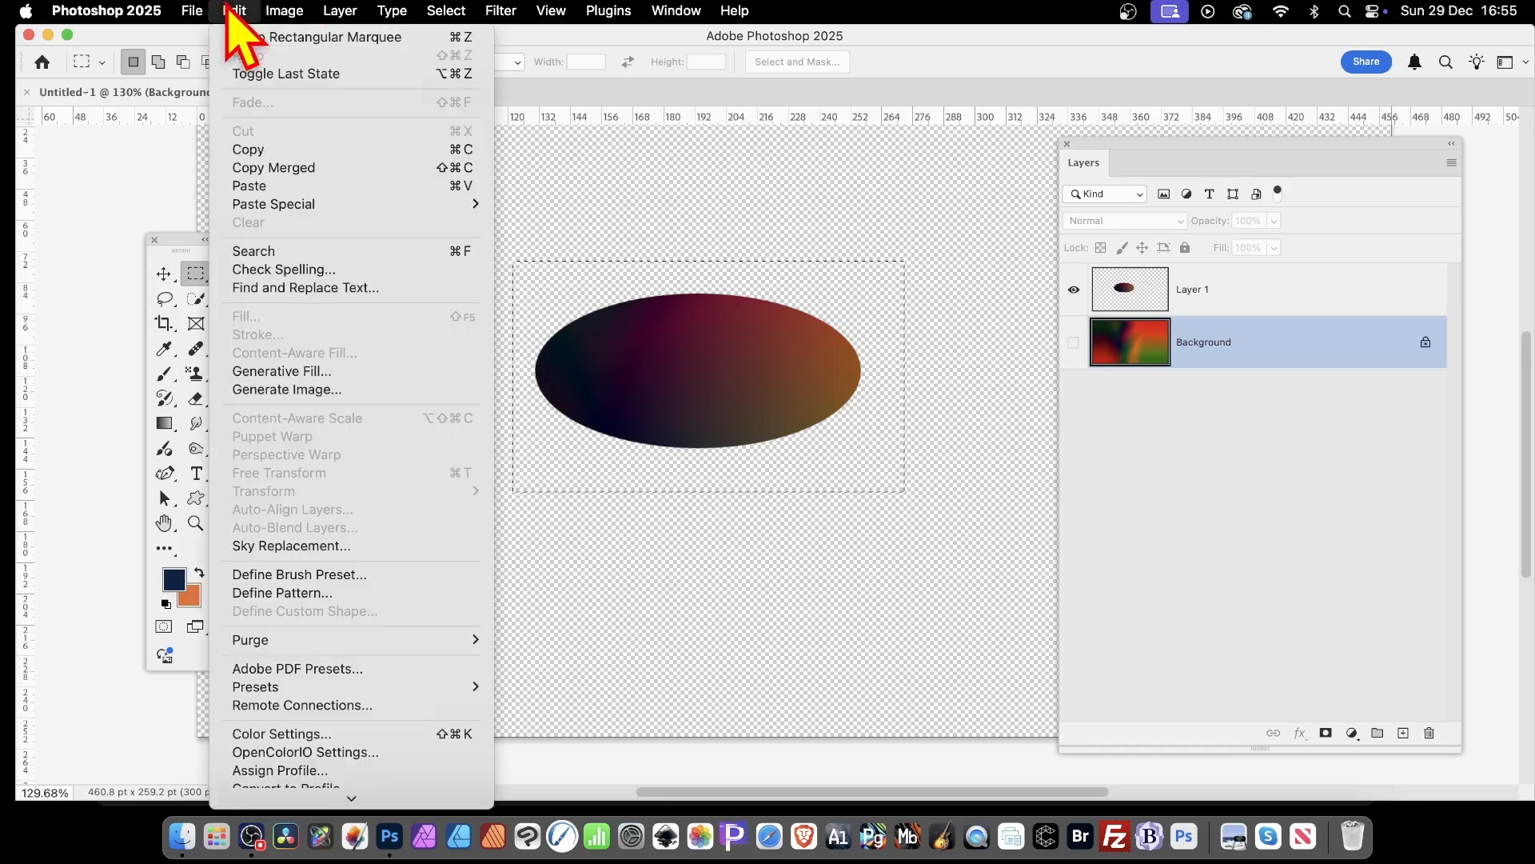
left_click(327, 593)
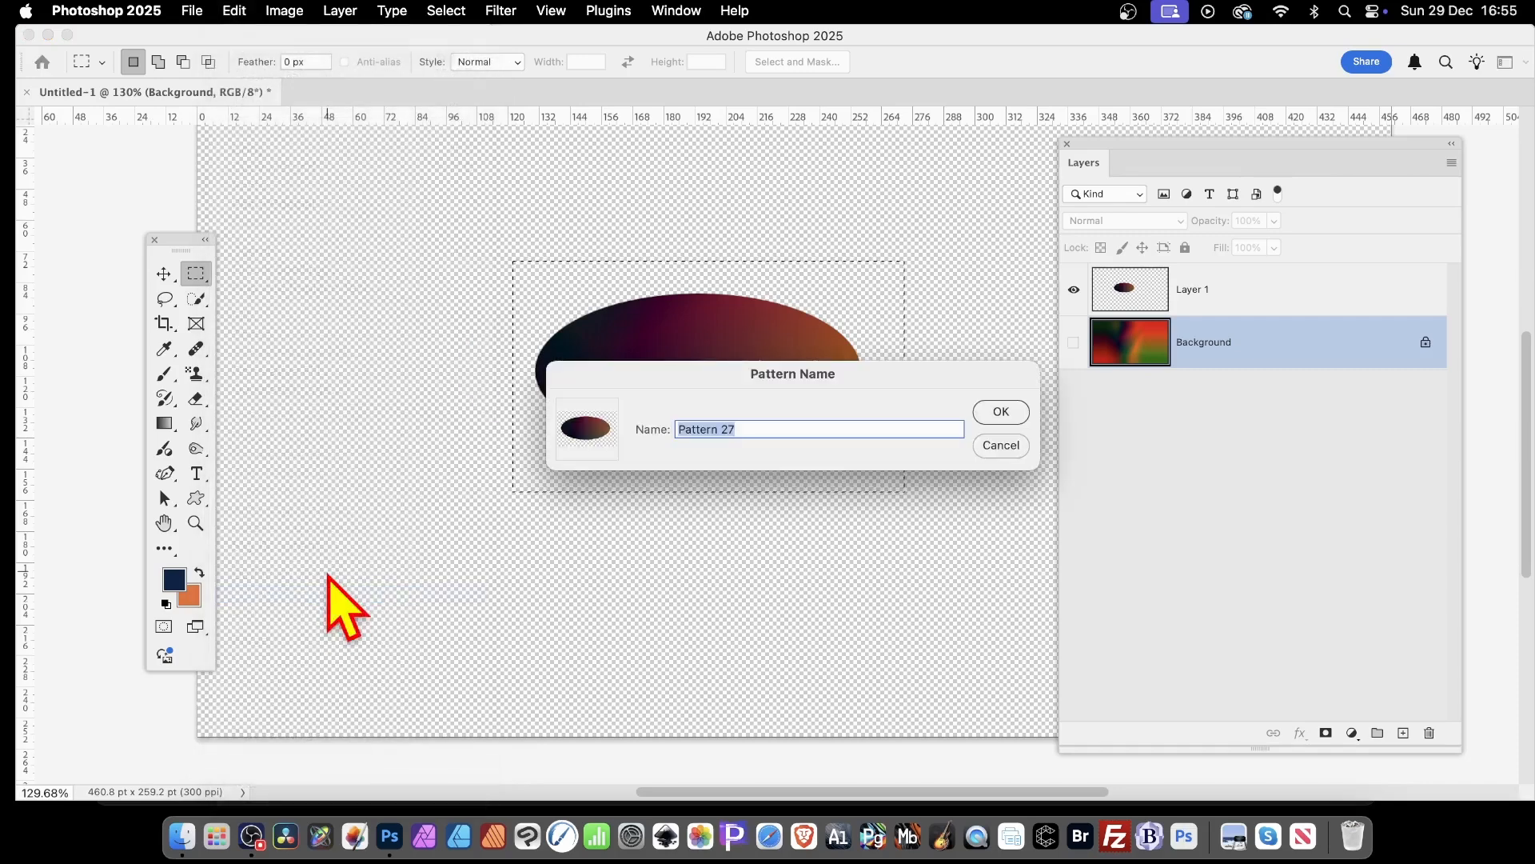
left_click(1002, 412)
Hide Layer 1, show the Background layer again, and remove the rectangular selection.
left_click(1074, 289)
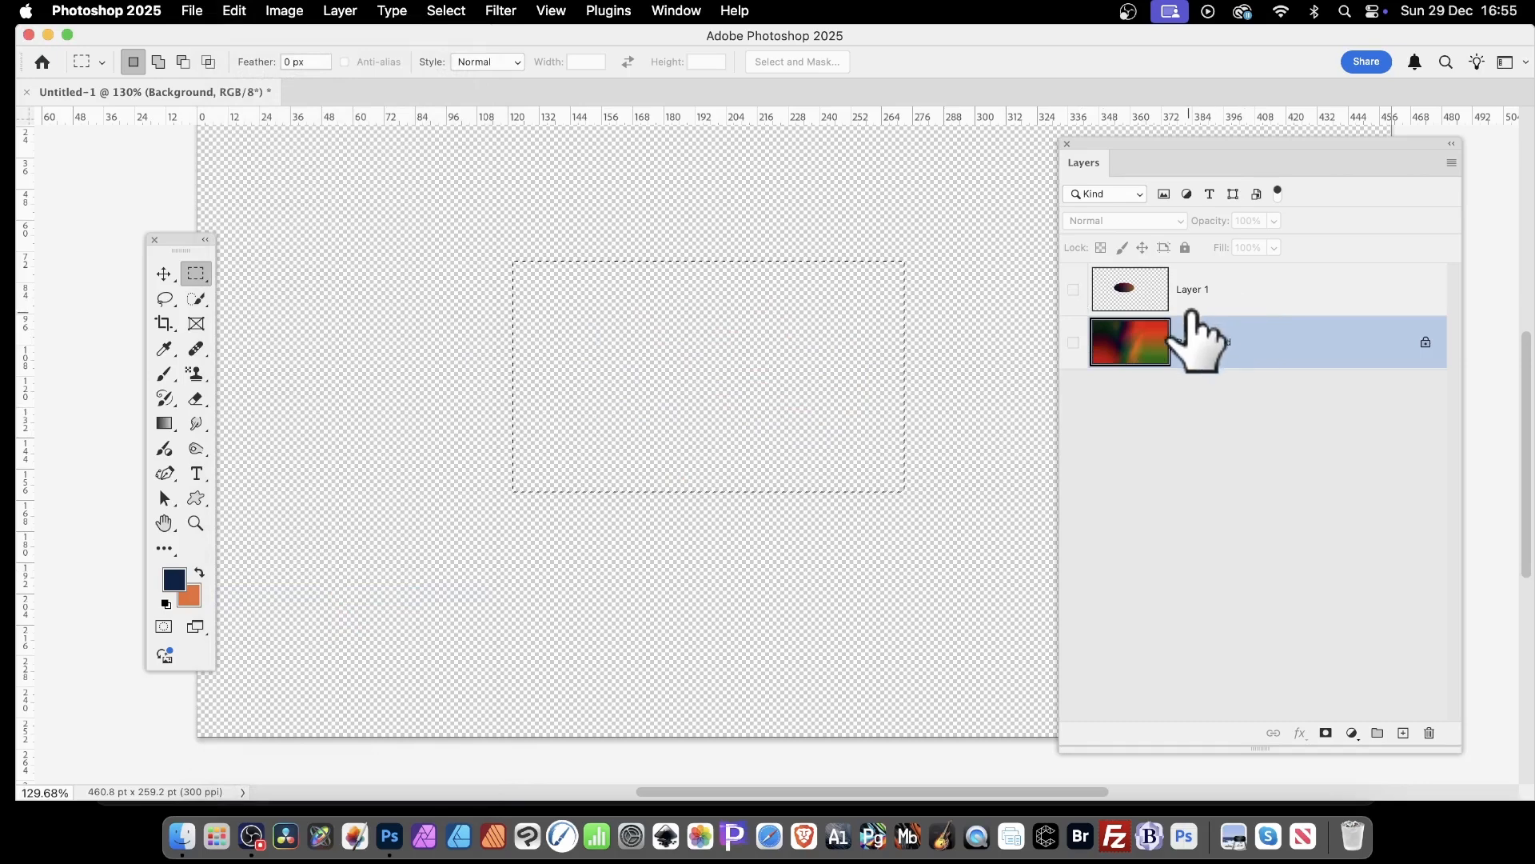
left_click(1074, 342)
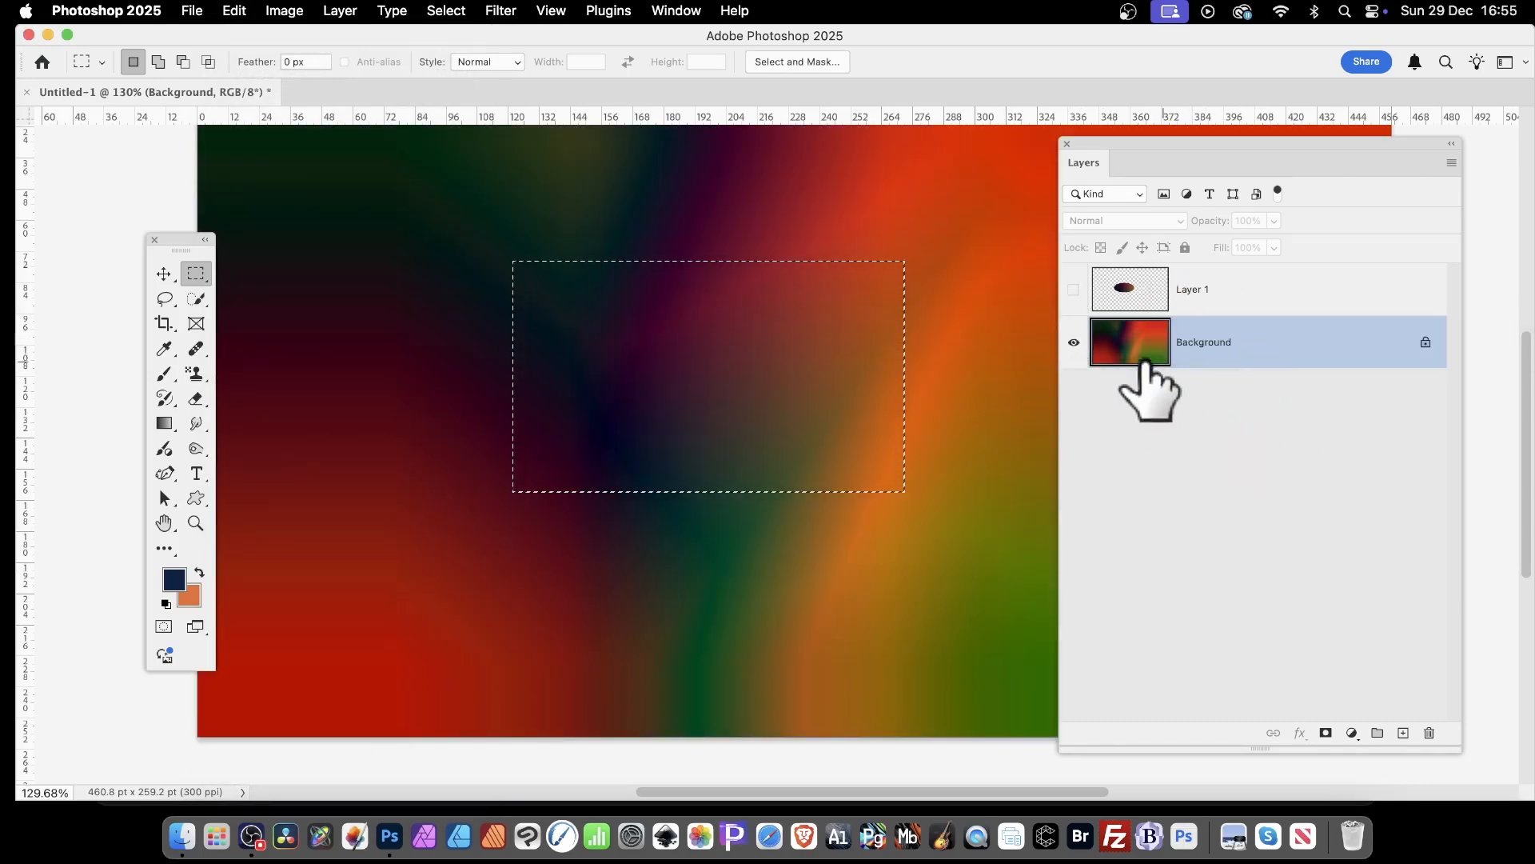
left_click(470, 11)
left_click(464, 51)
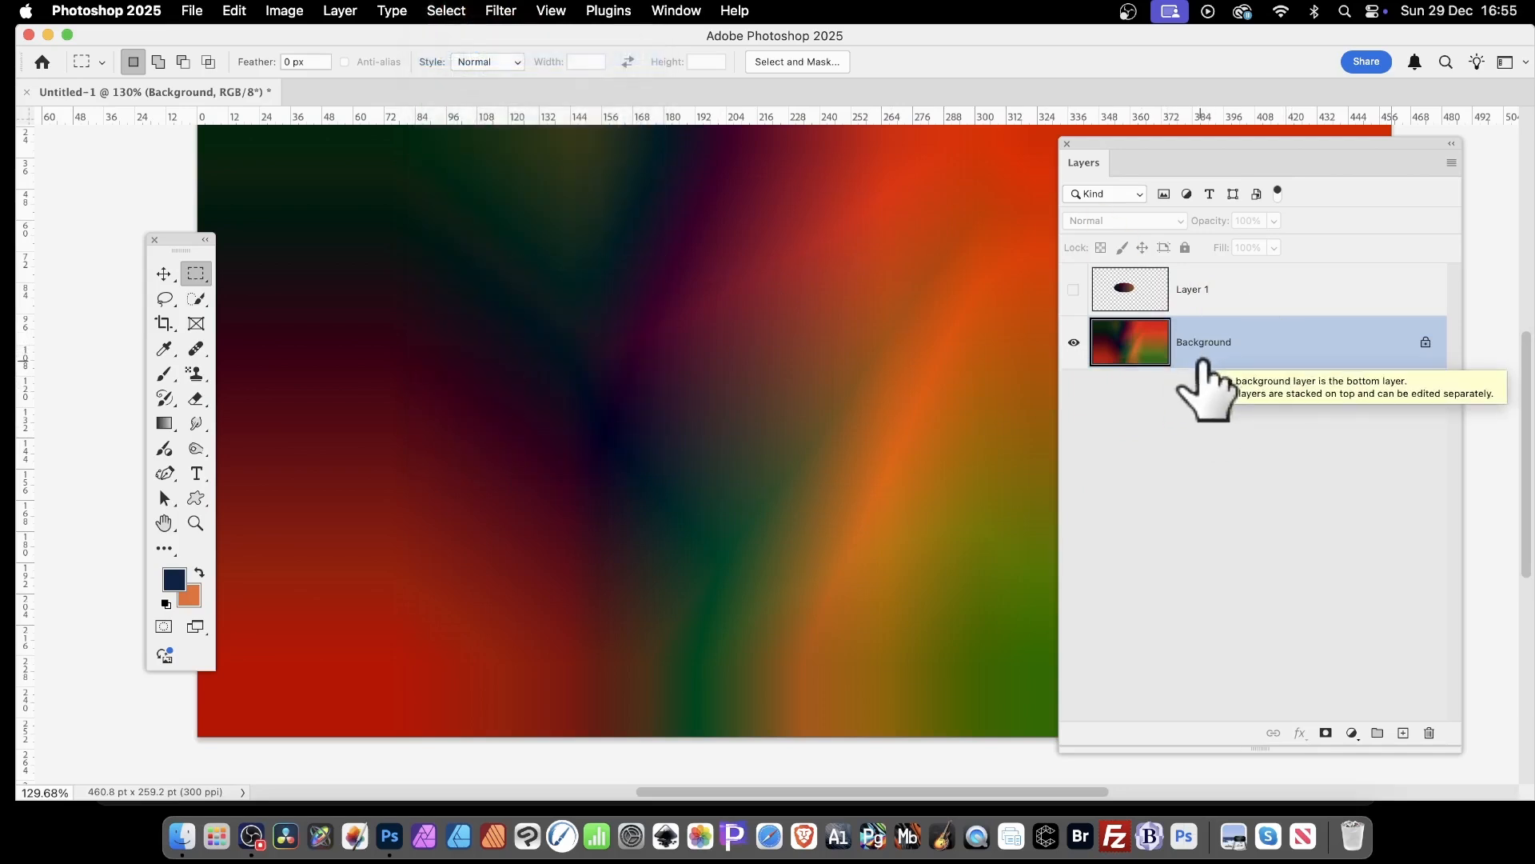
Start a Fill on the Background layer with Pattern contents and choose the new ellipse as the custom pattern.
left_click(234, 11)
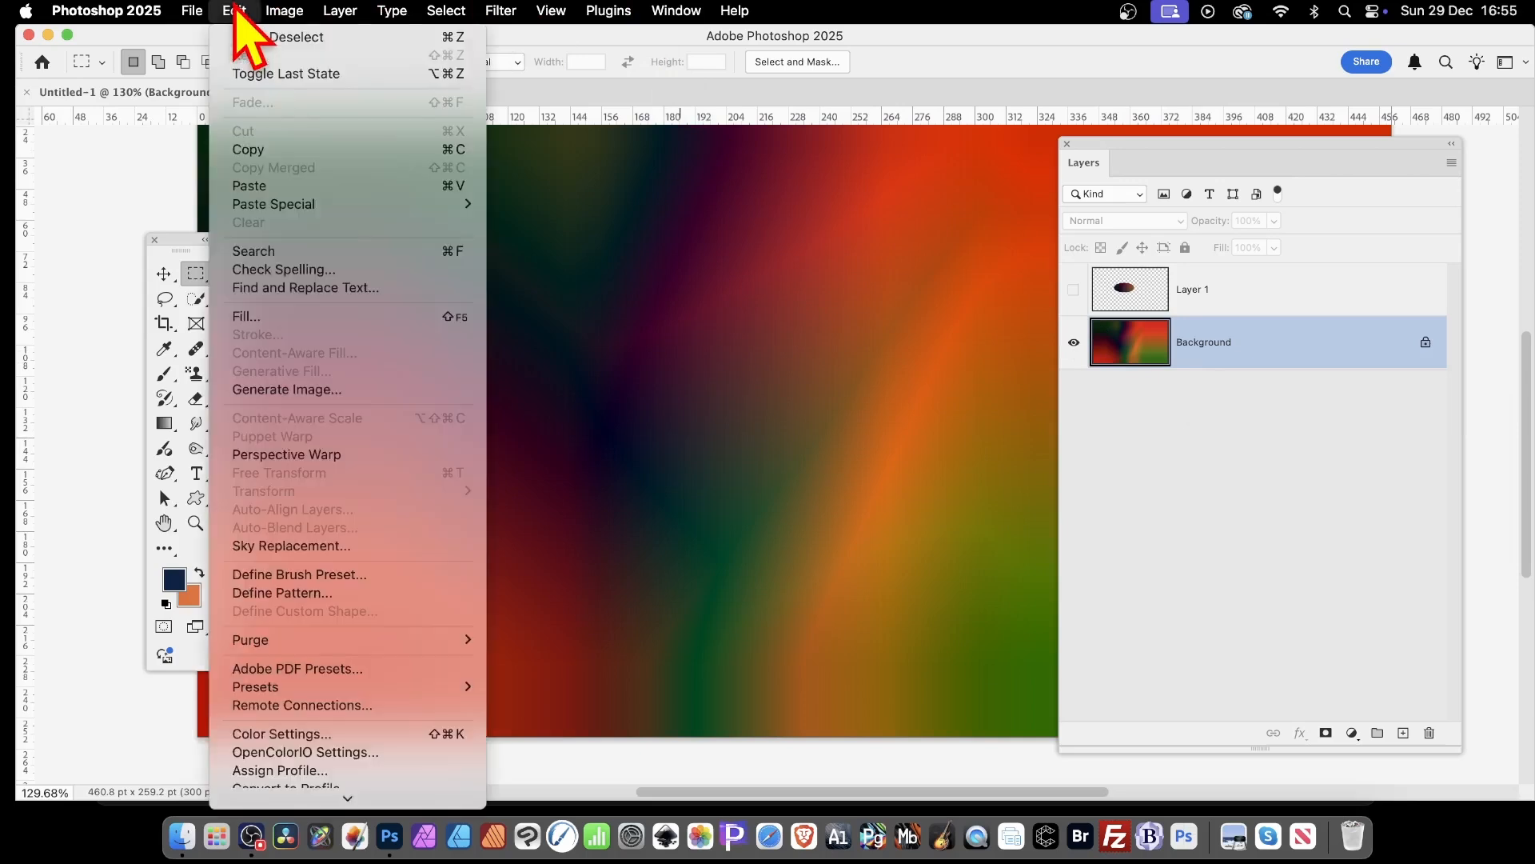
left_click(278, 317)
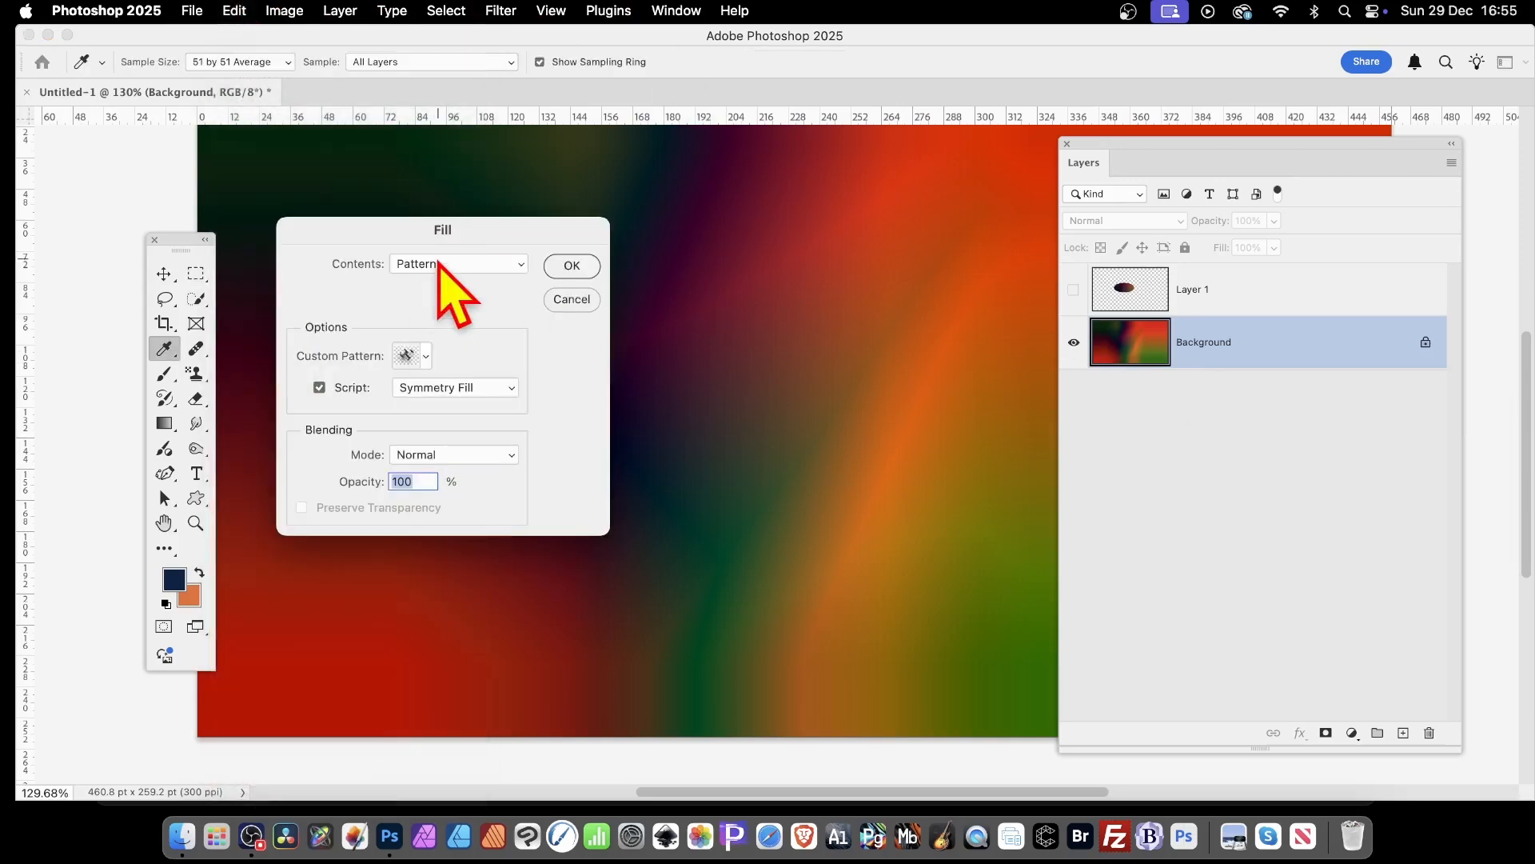
left_click(440, 264)
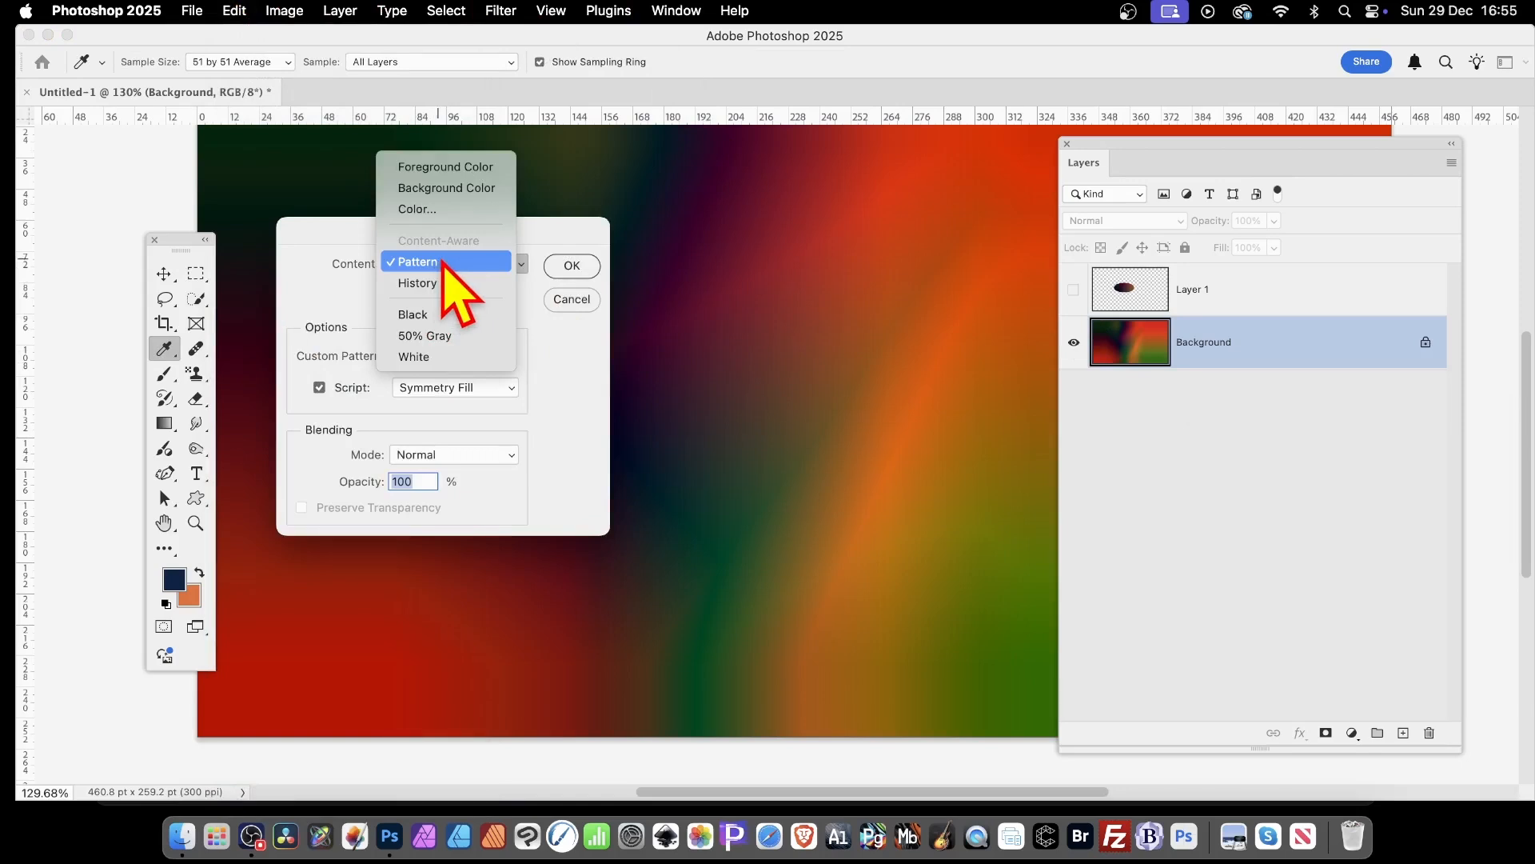
left_click(443, 263)
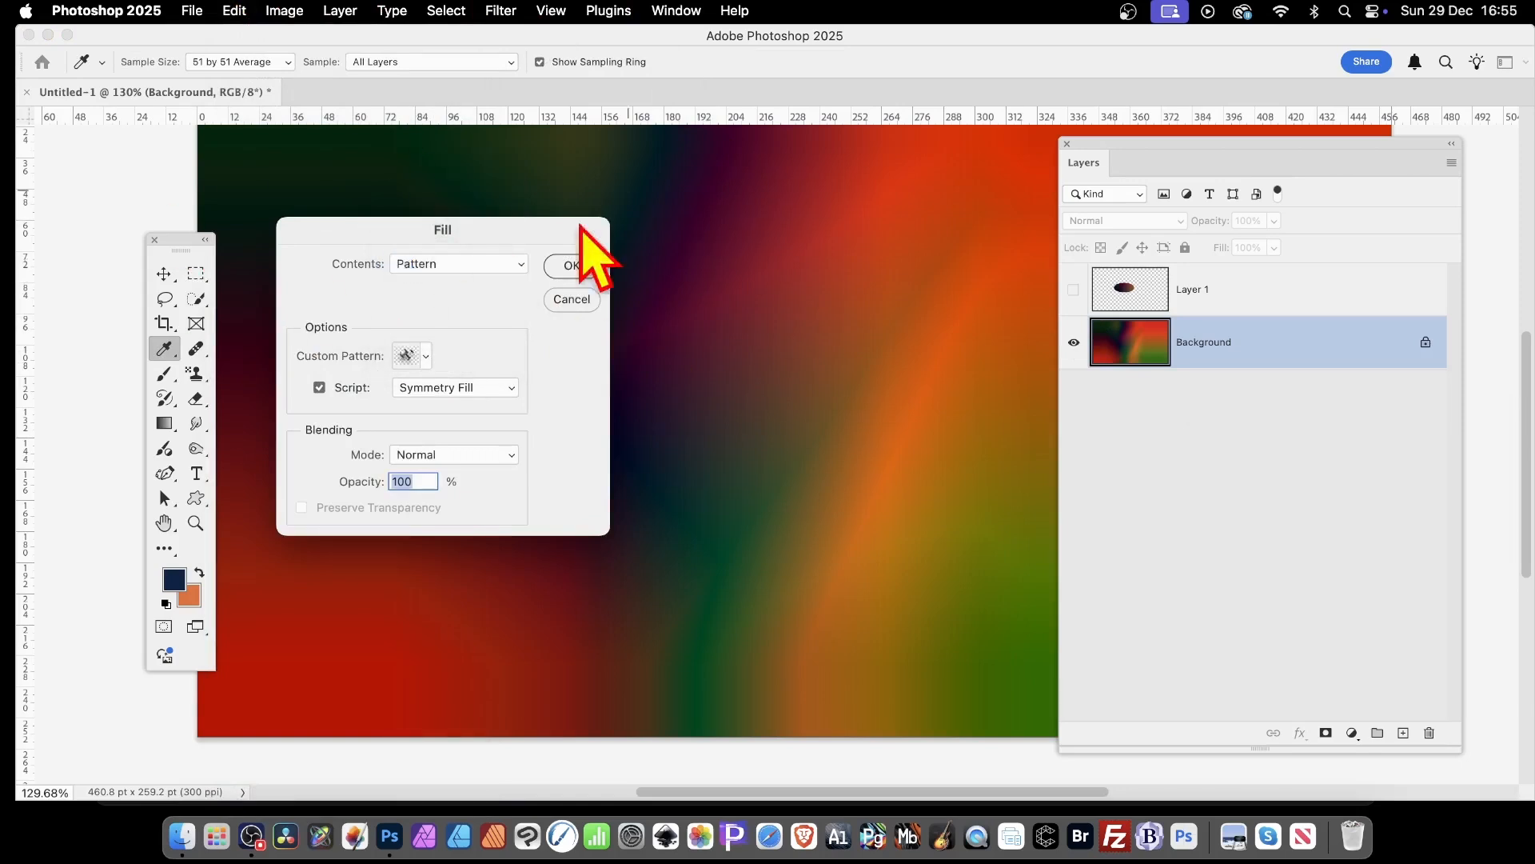
left_click(425, 356)
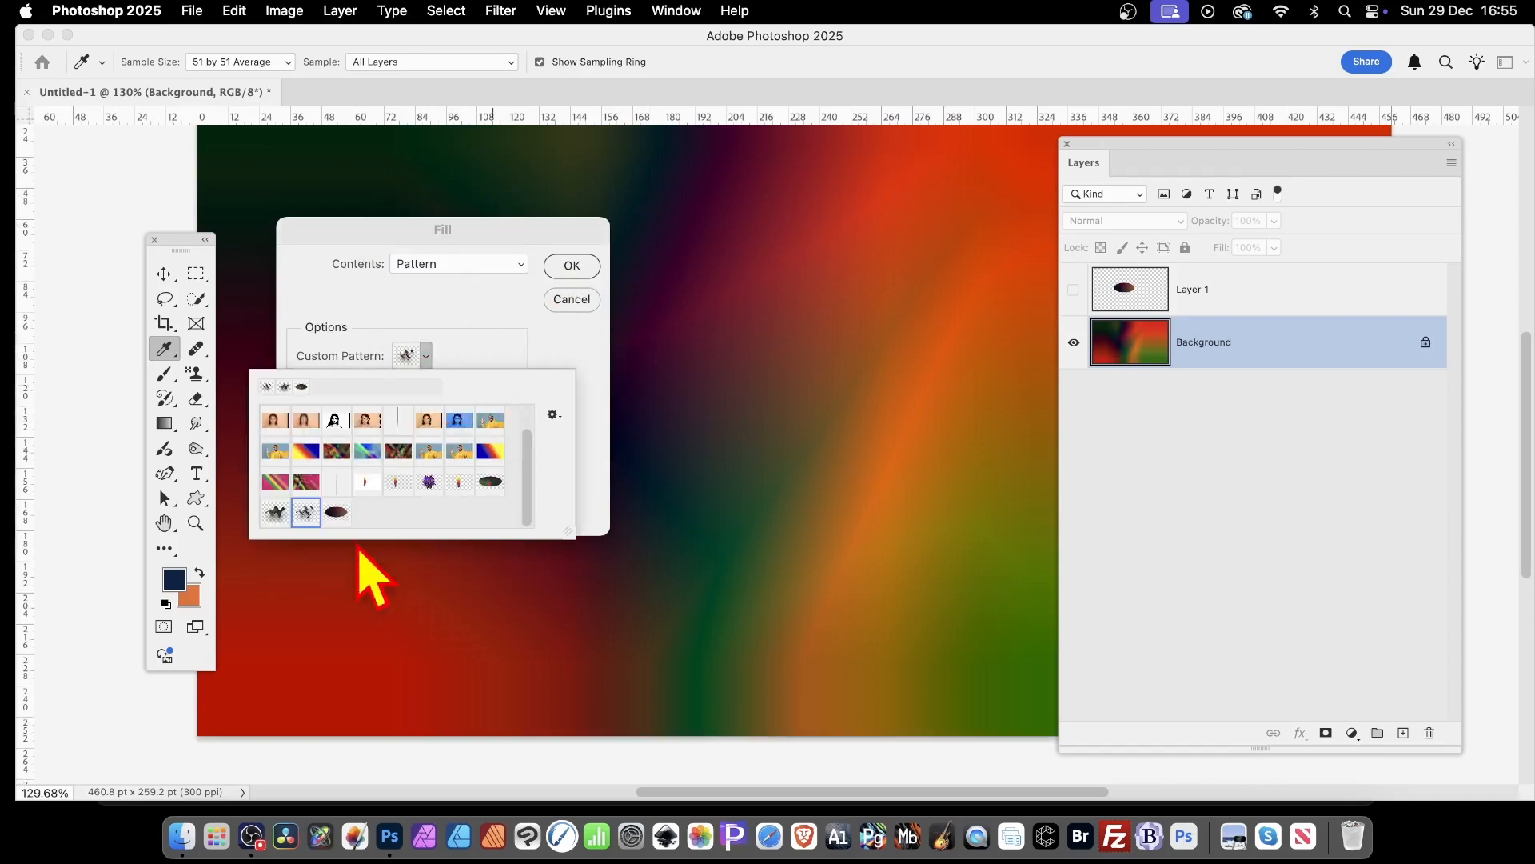
left_click(334, 511)
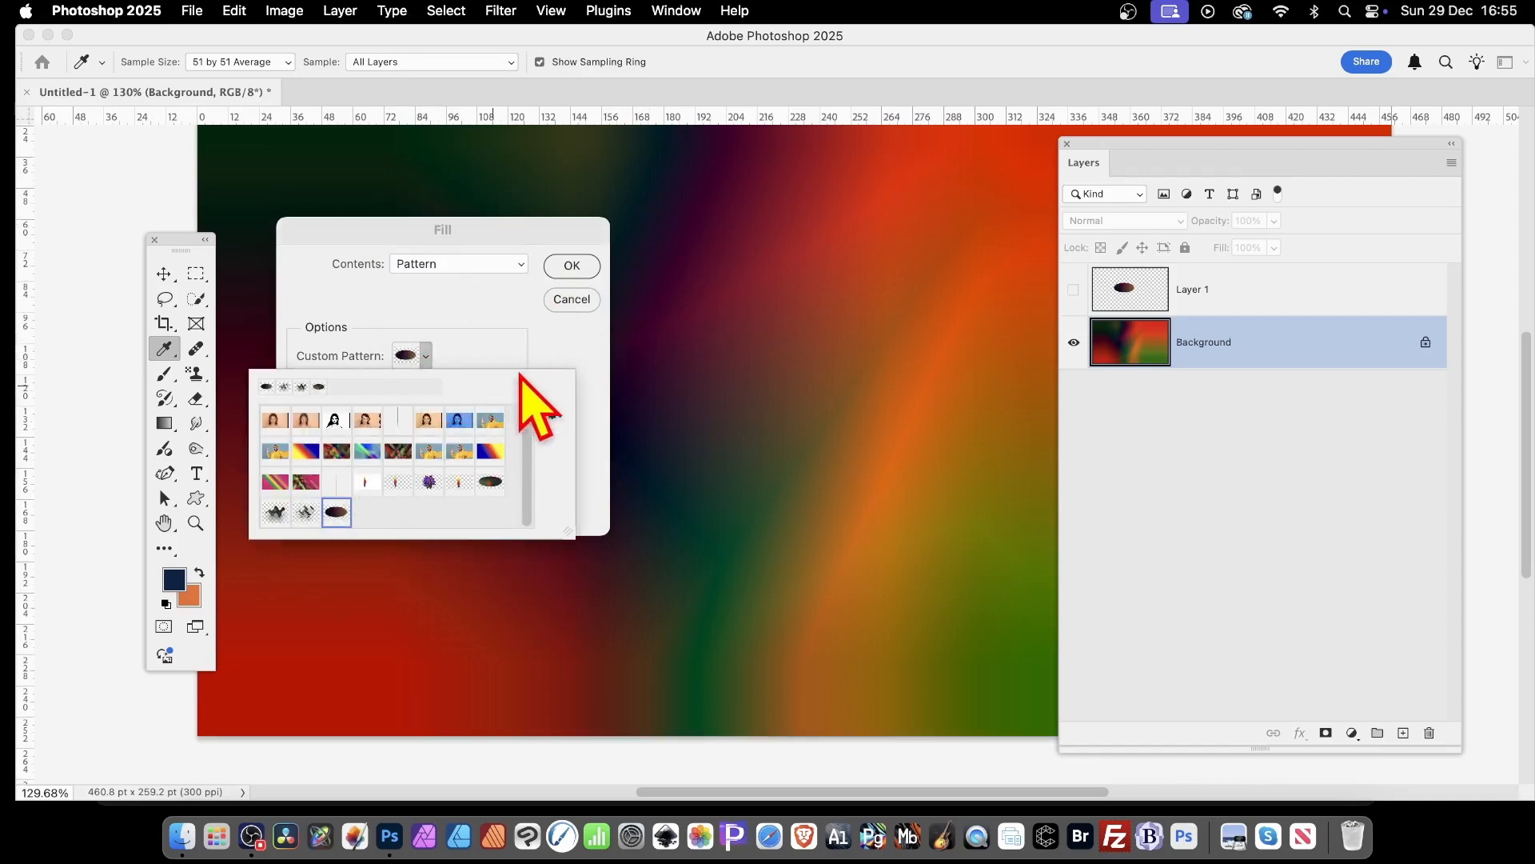
left_click(571, 343)
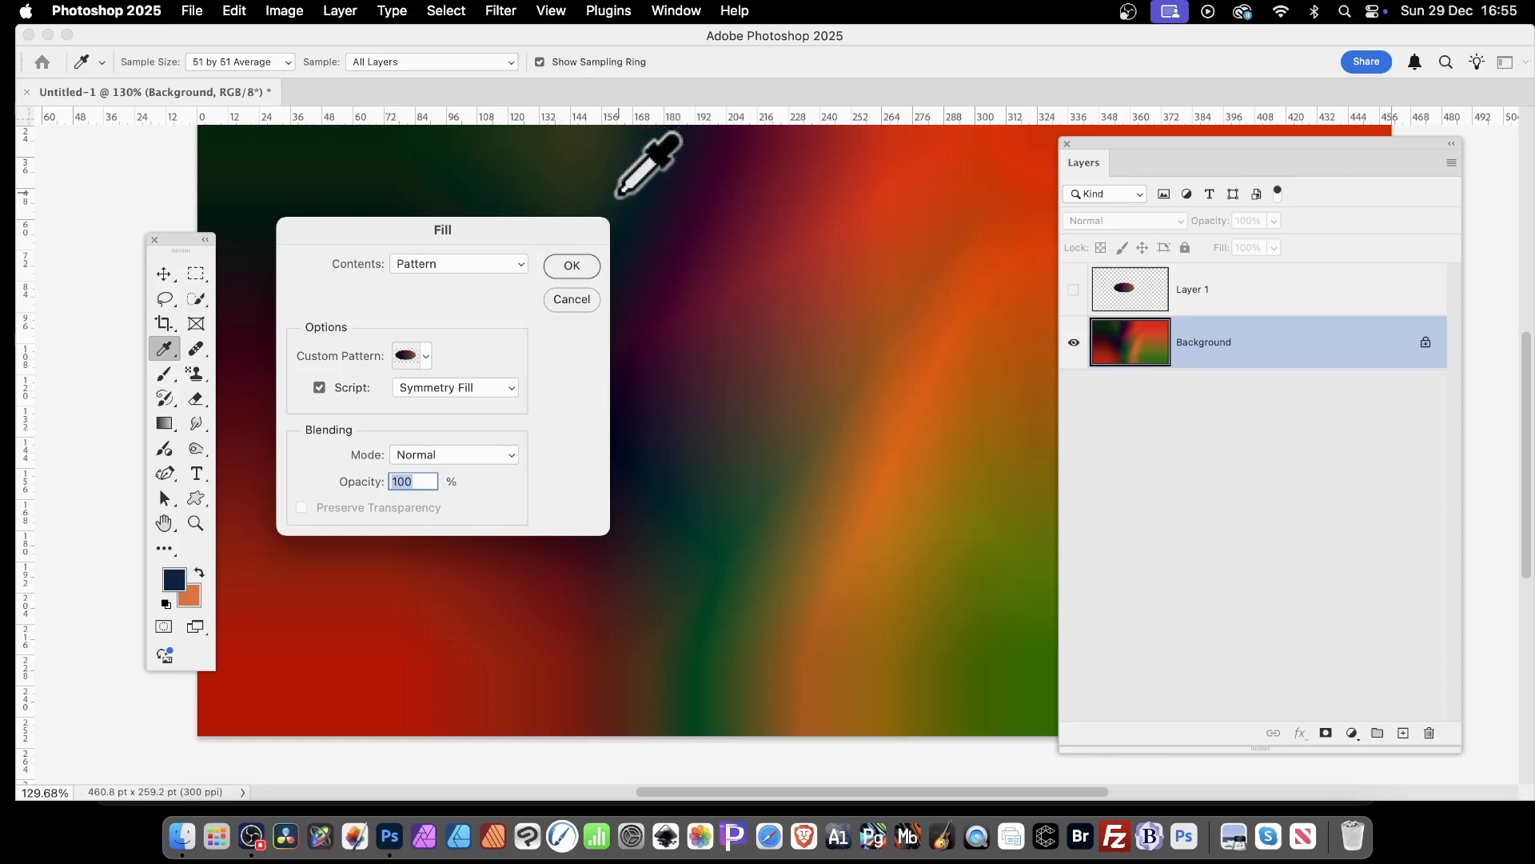
Keep the fill script enabled with Symmetry Fill and accept the Fill options to open the Symmetry Fill settings.
left_click(319, 387)
left_click(319, 387)
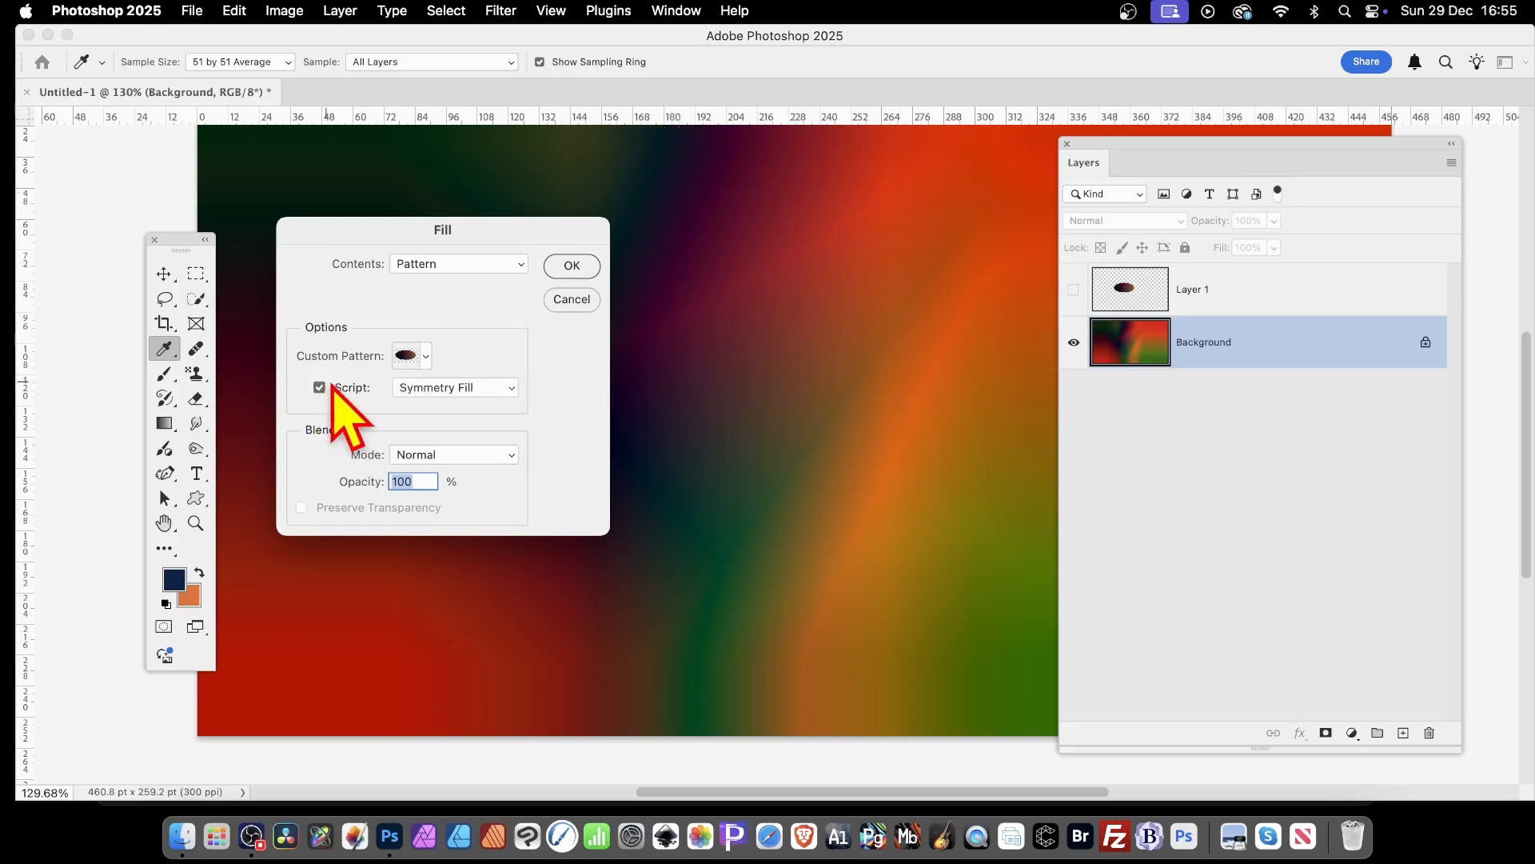
left_click(458, 388)
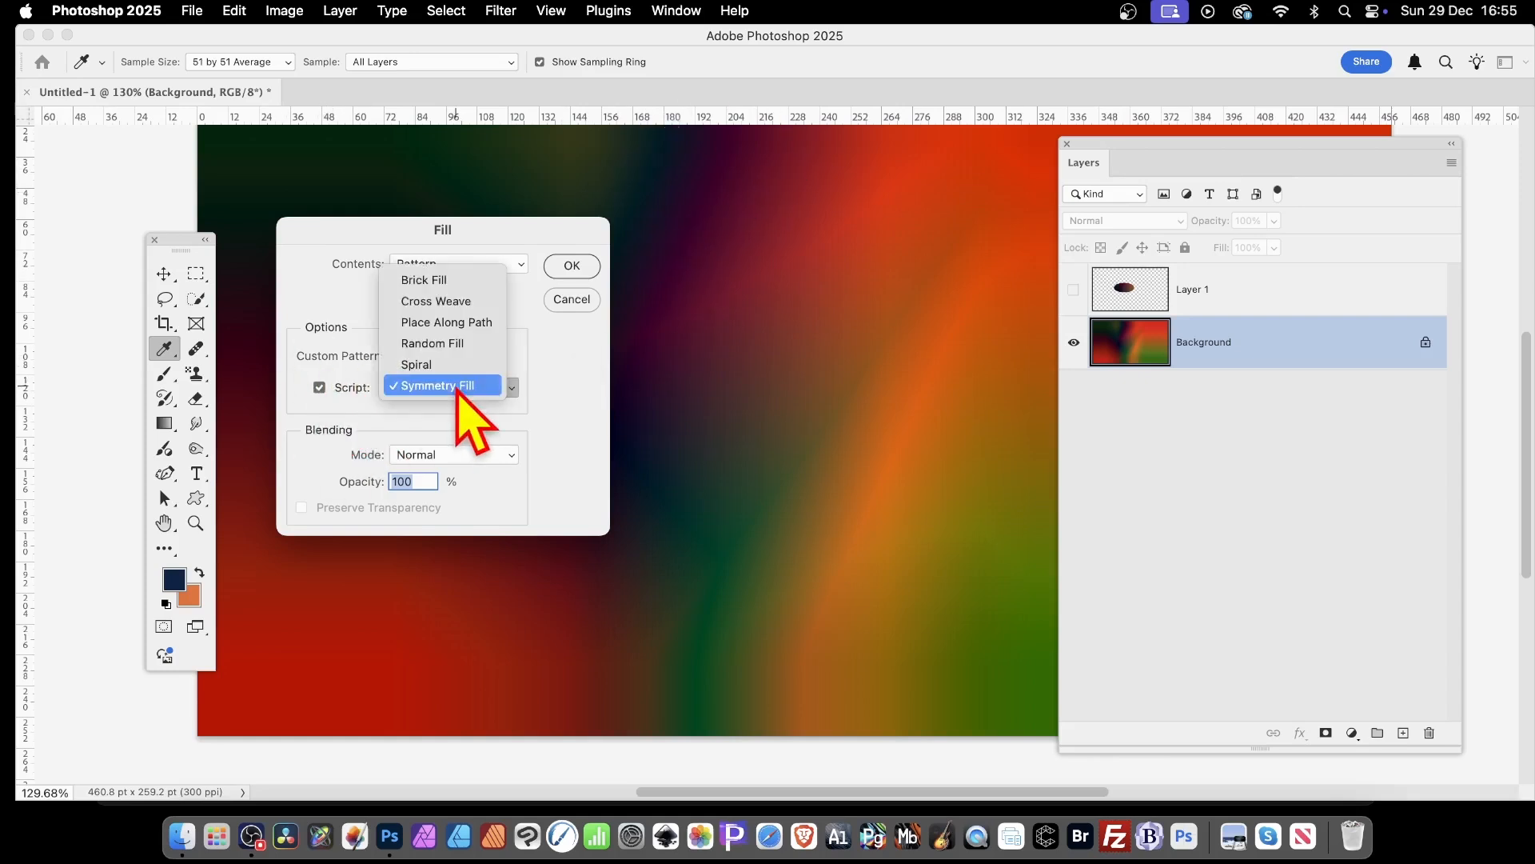
left_click(457, 388)
left_click(578, 265)
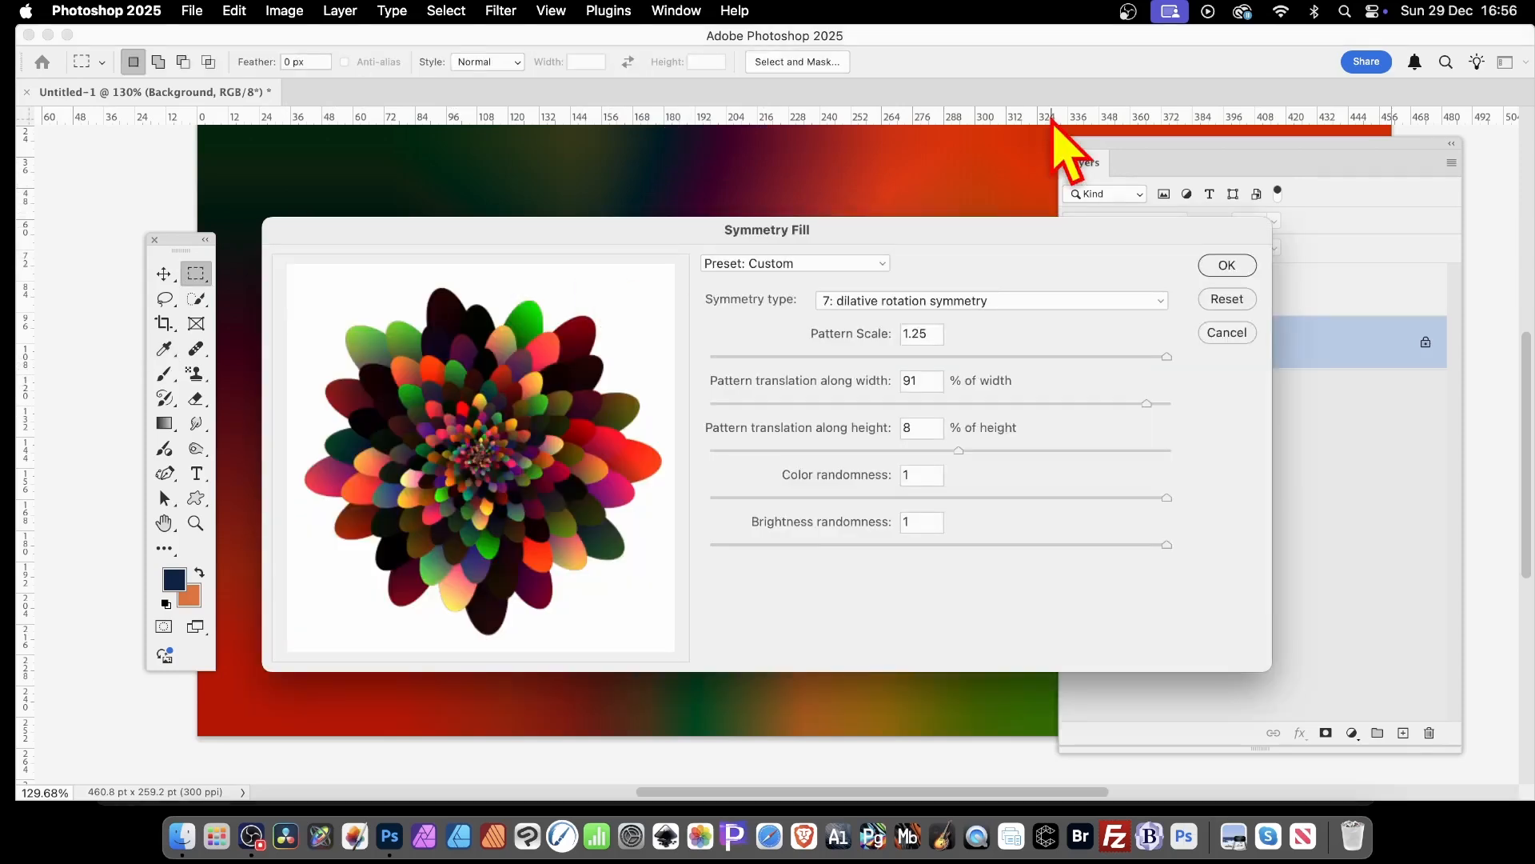
Apply the Symmetry Fill with type 7: dilative rotation symmetry, pattern translation 100% along width and -62% along height.
left_click(995, 302)
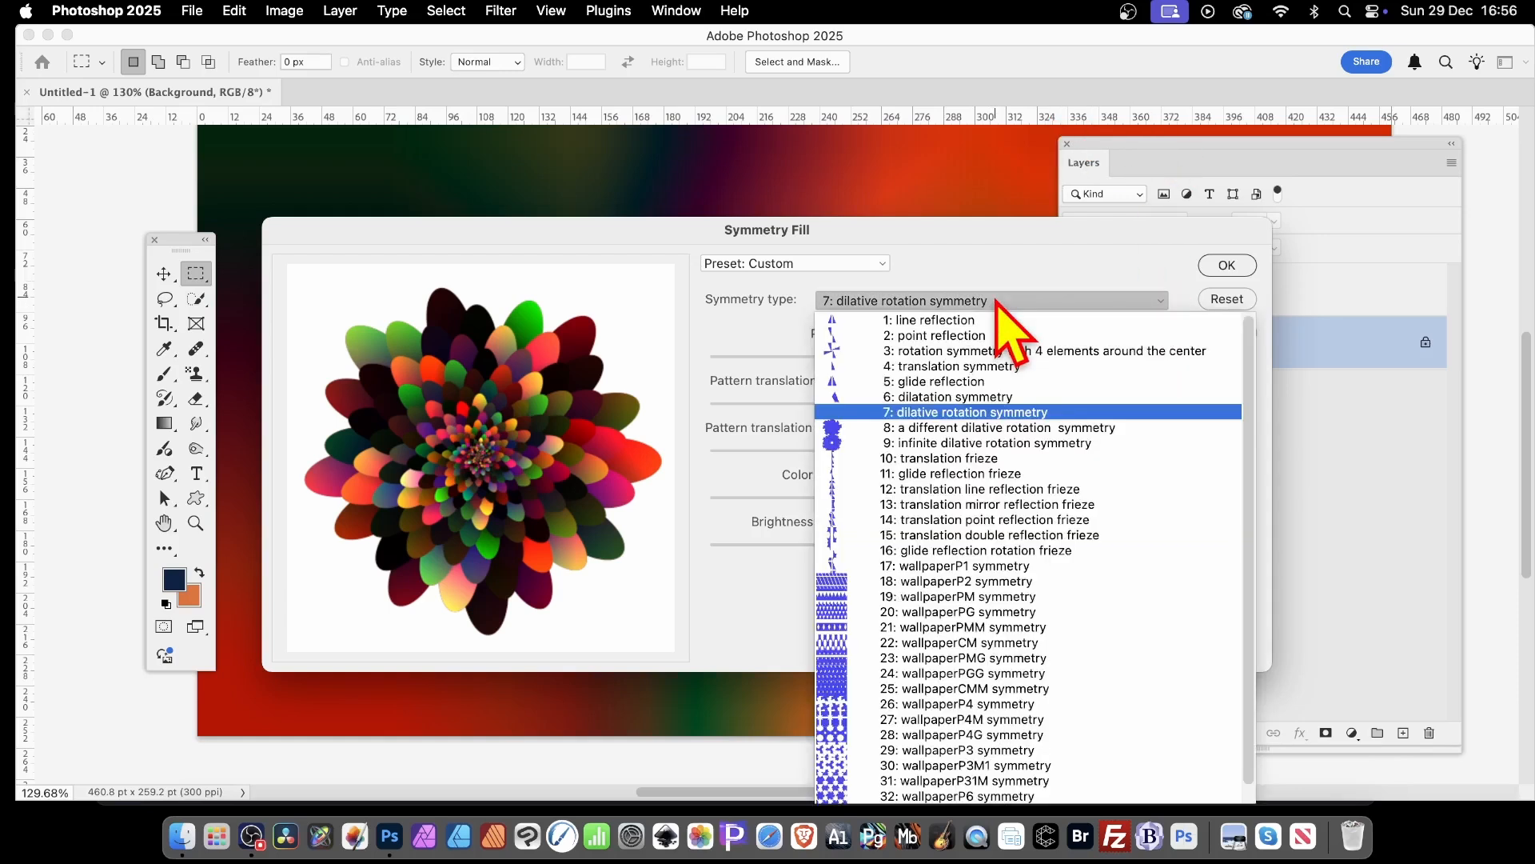
left_click(962, 414)
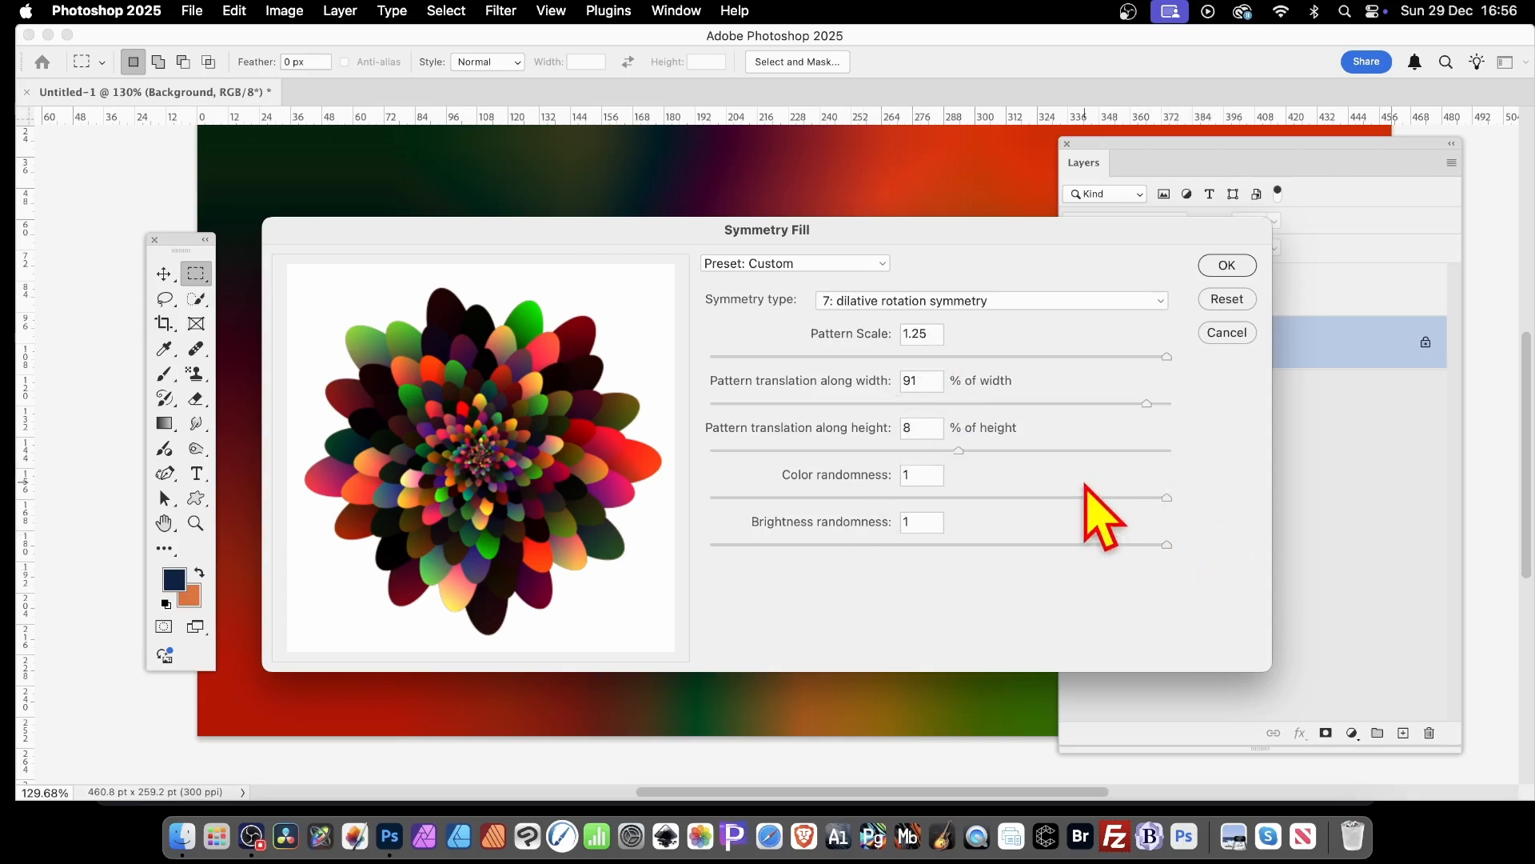
left_click_drag(1145, 404, 1268, 428)
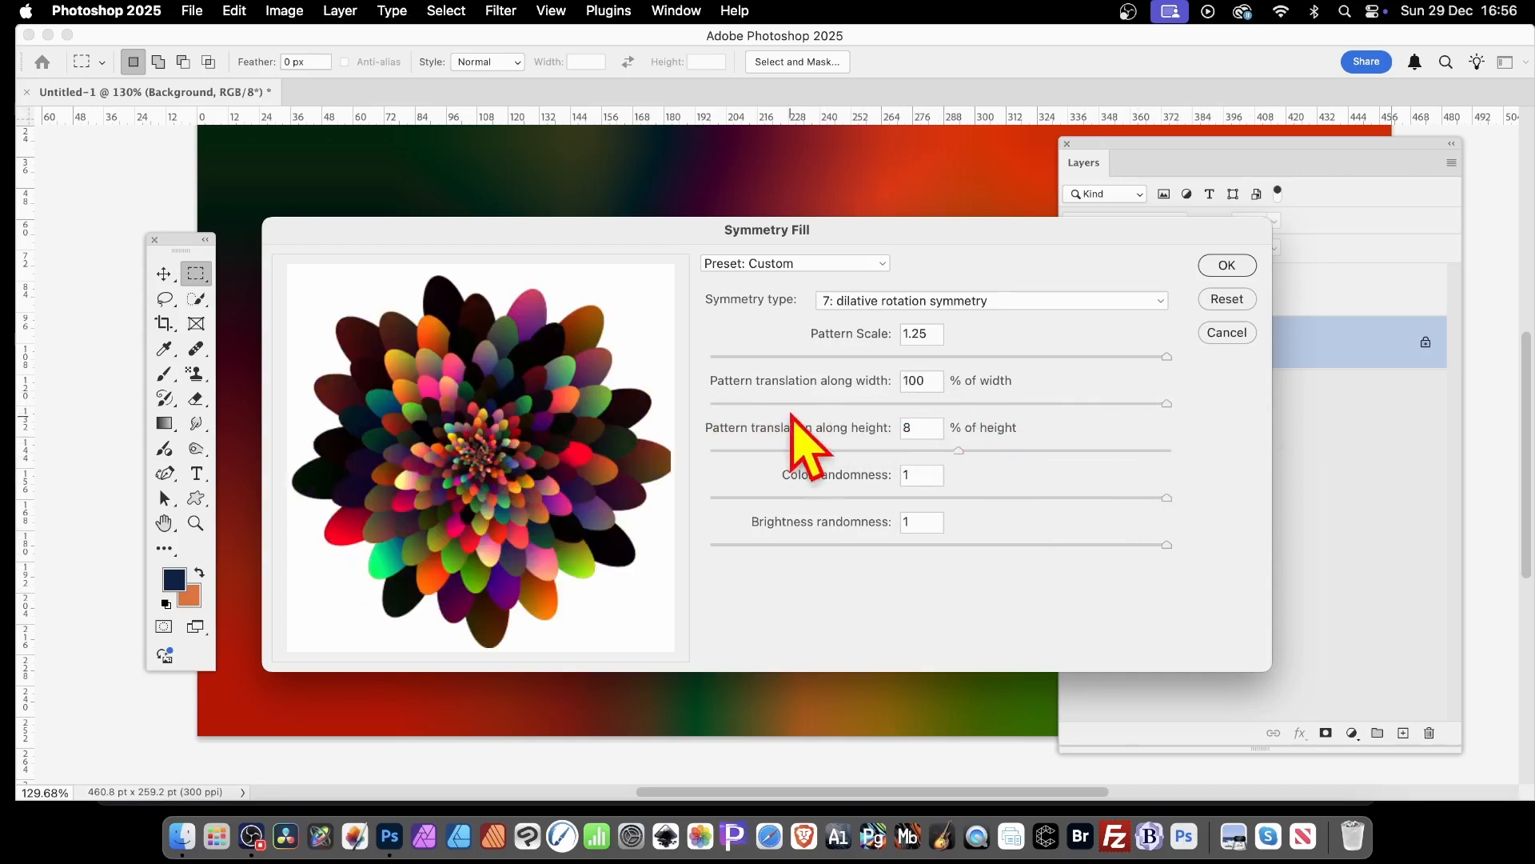
left_click_drag(1014, 451, 1124, 451)
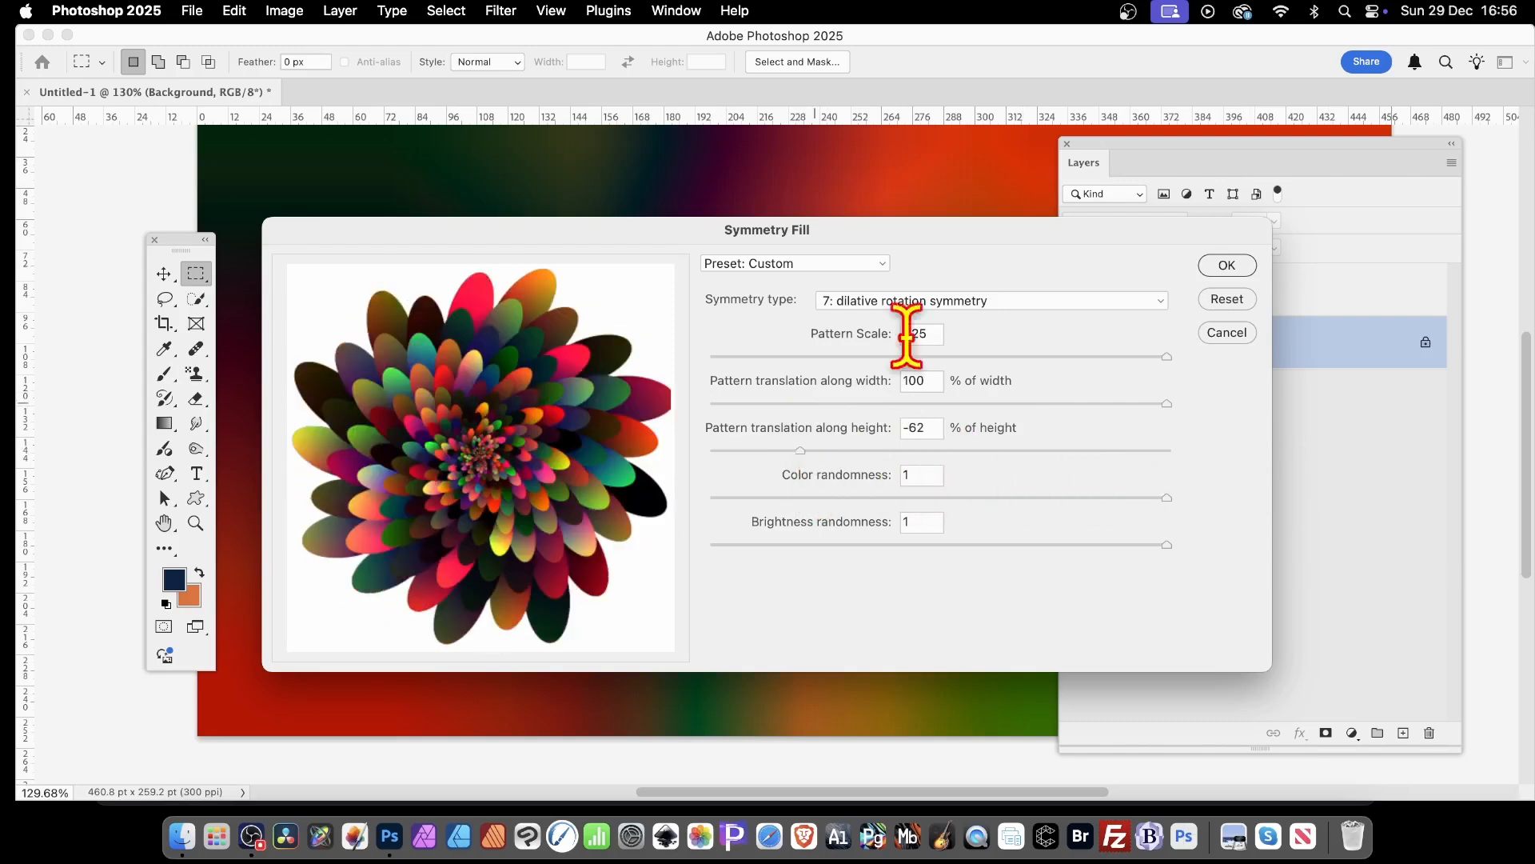
left_click(1226, 266)
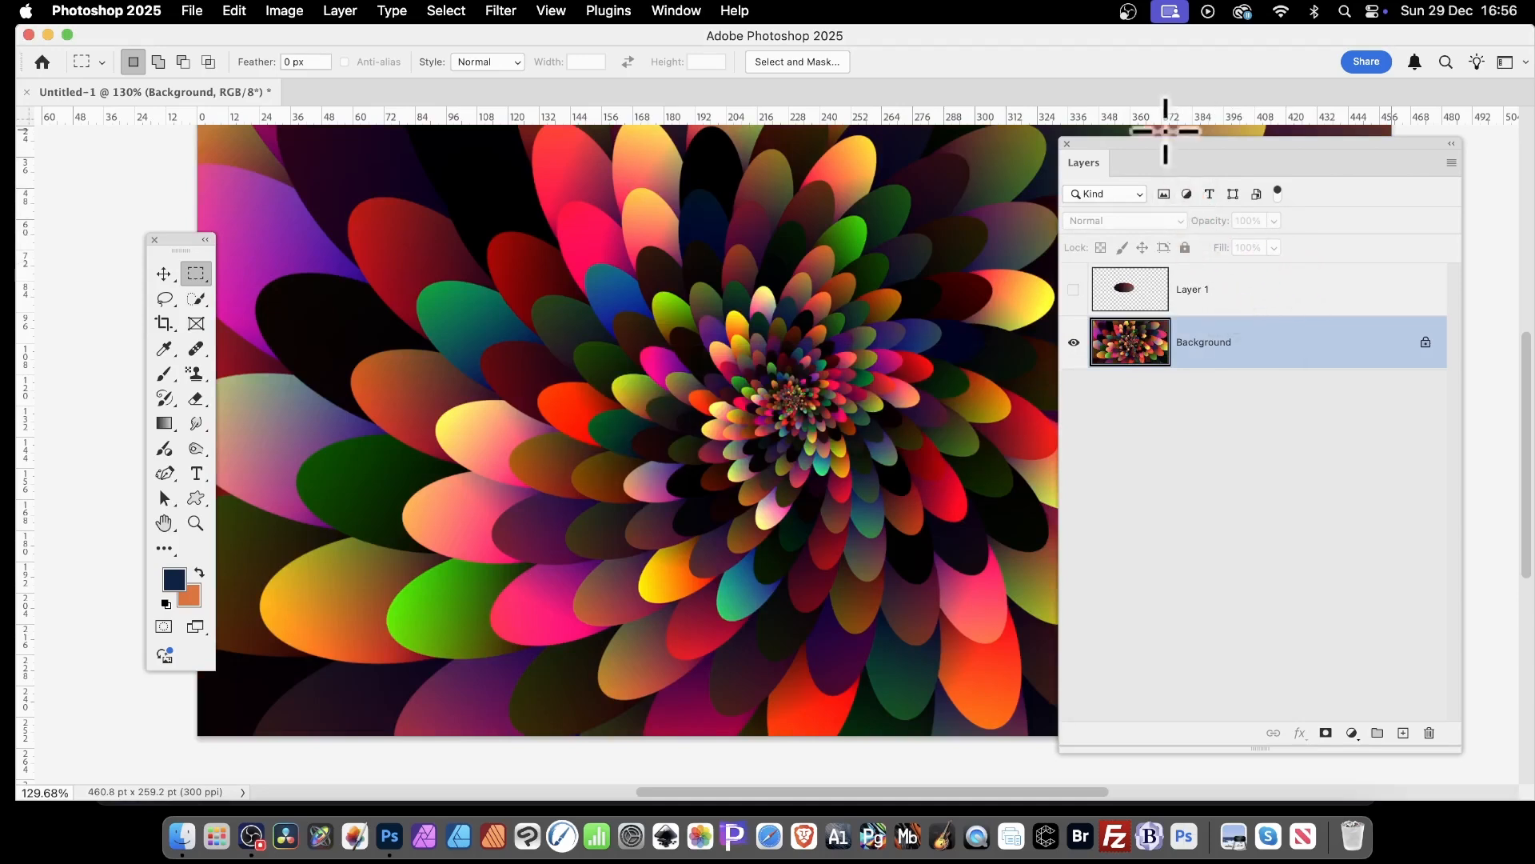
left_click_drag(1163, 141, 1349, 150)
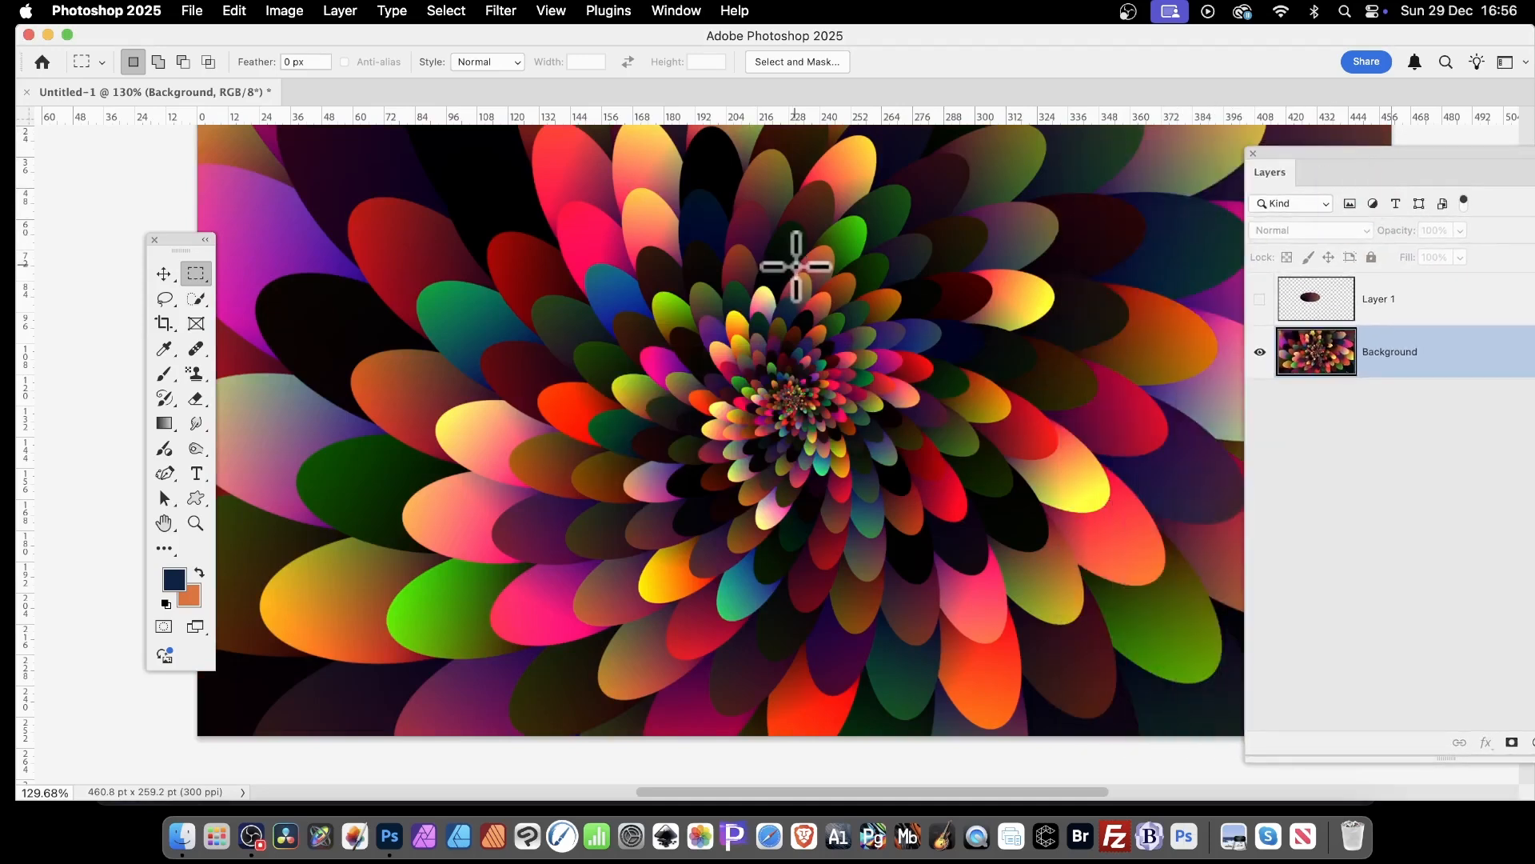
Undo the symmetry fill, then show Layer 1 and hide the Background layer.
key("super+z")
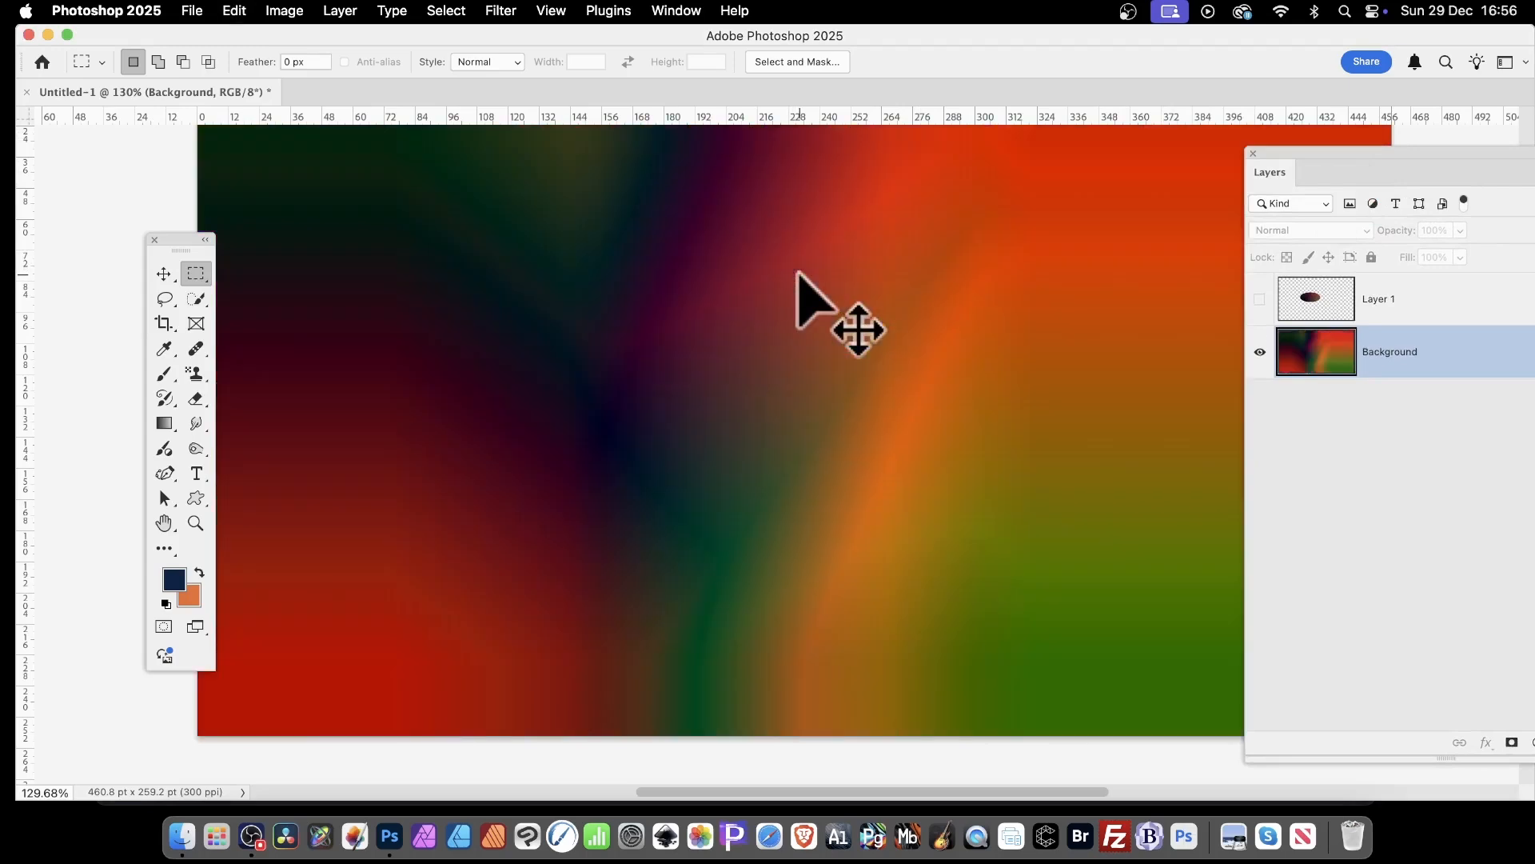
left_click(1260, 299)
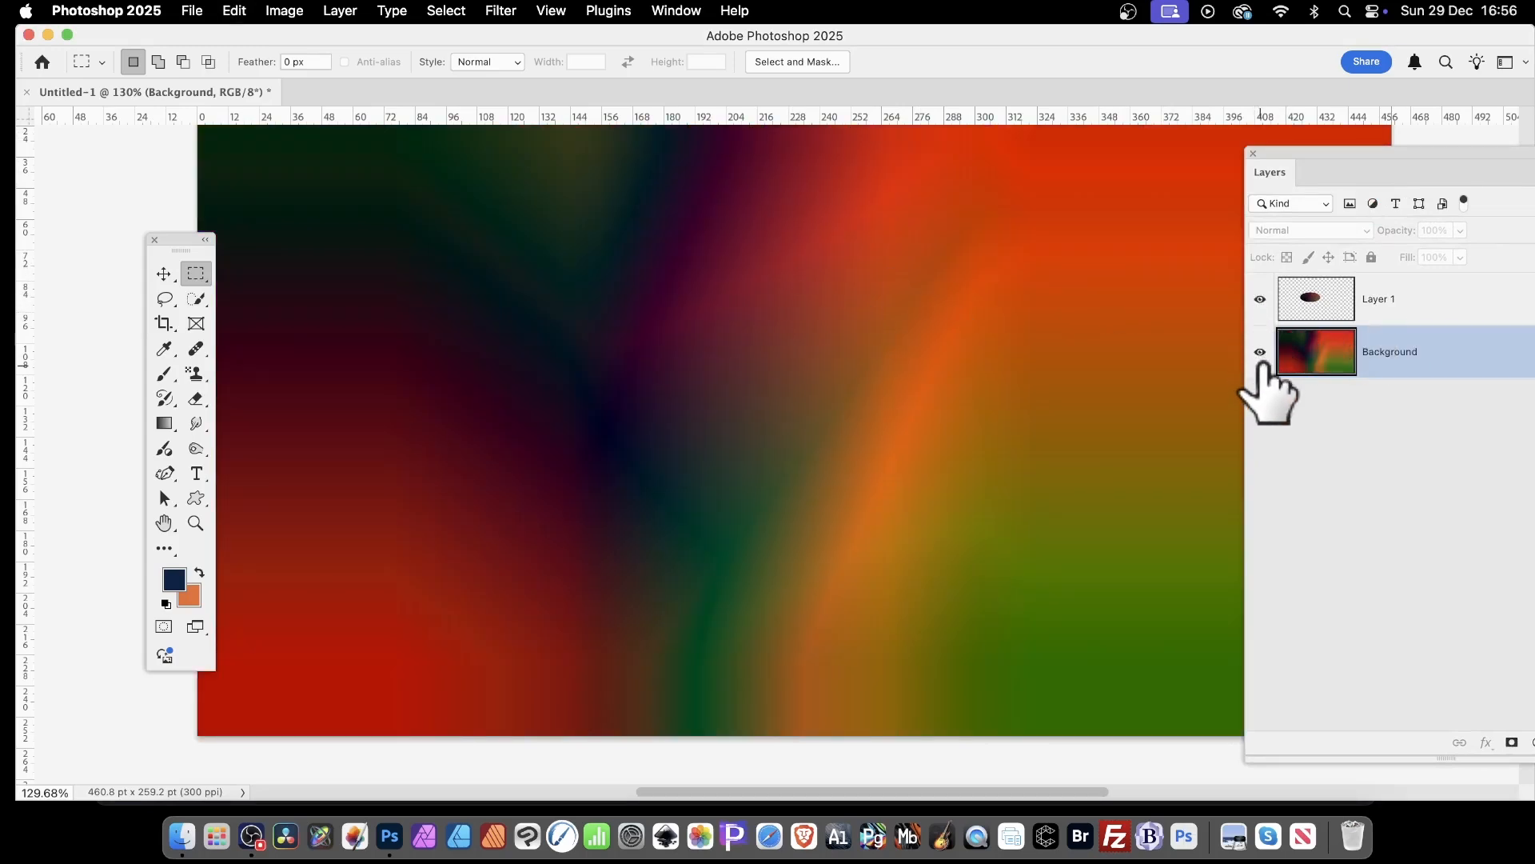
left_click(1260, 352)
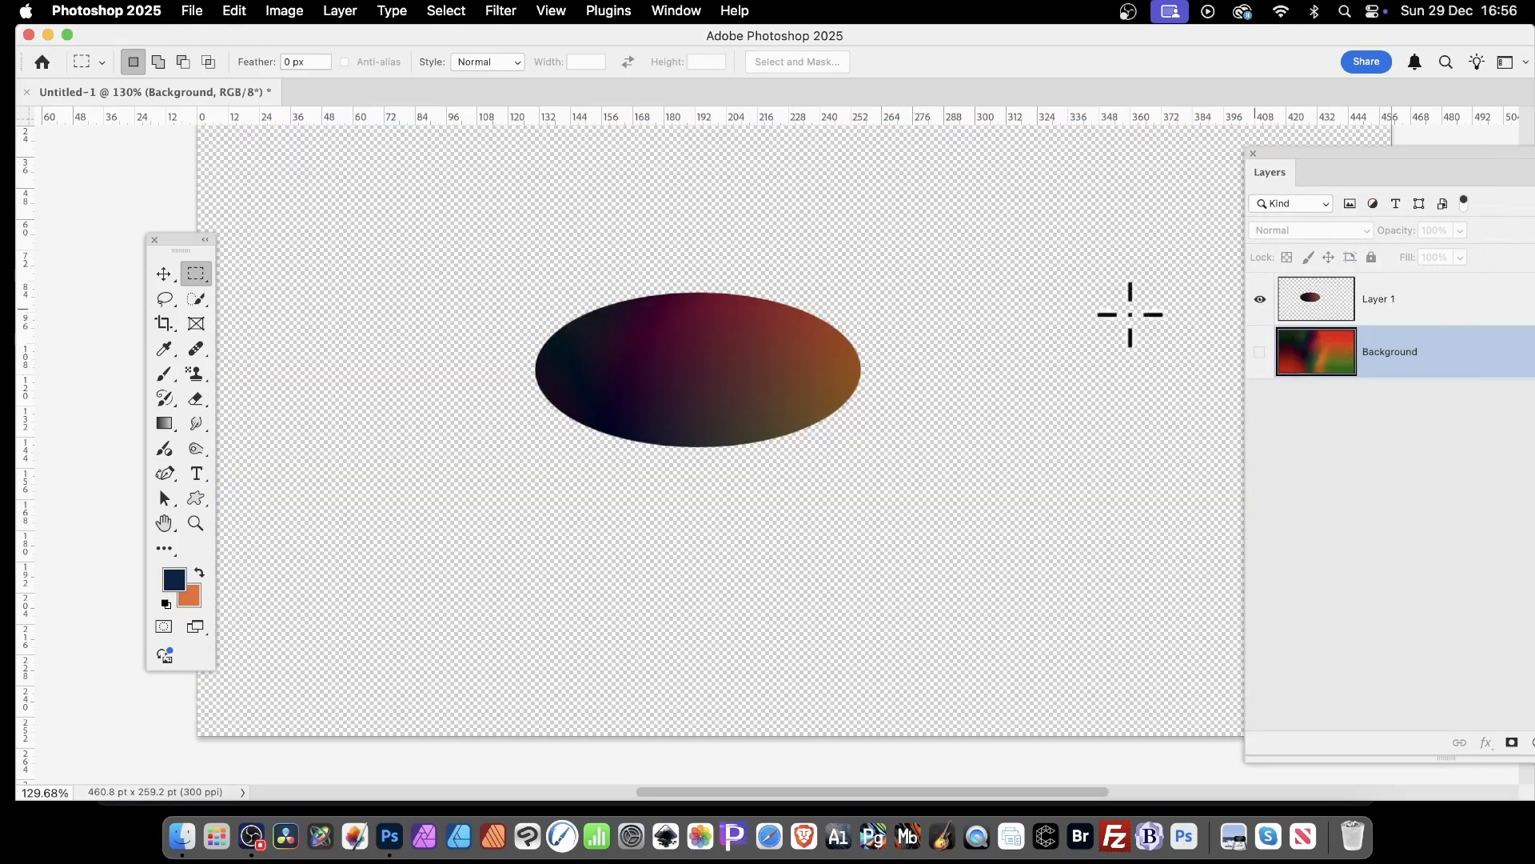
Select Layer 1 and distort its ellipse with the Wave filter, using a maximum wavelength of 245.
left_click(164, 274)
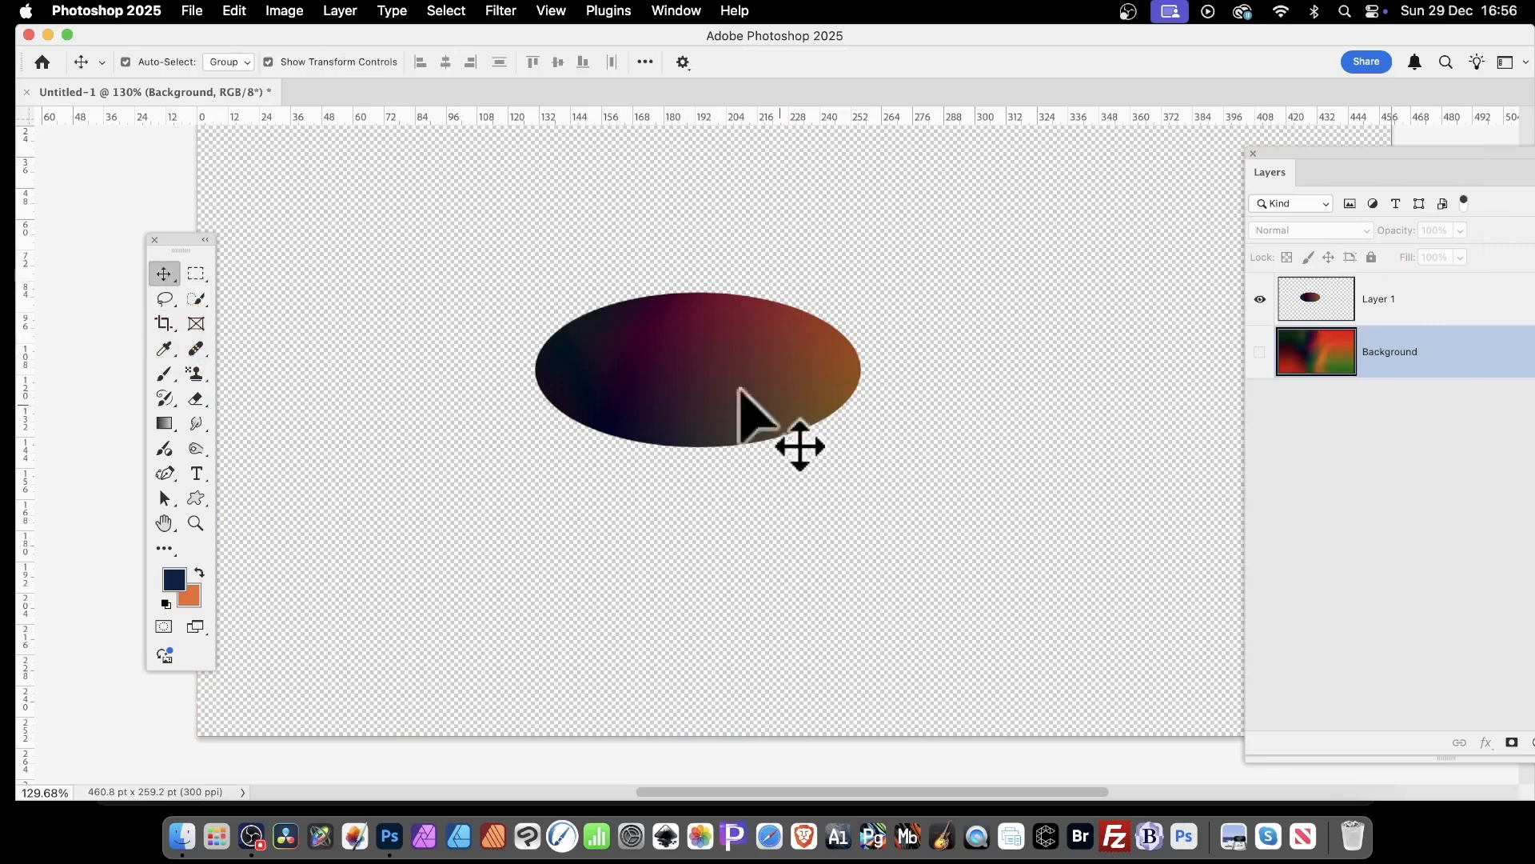
left_click(698, 349)
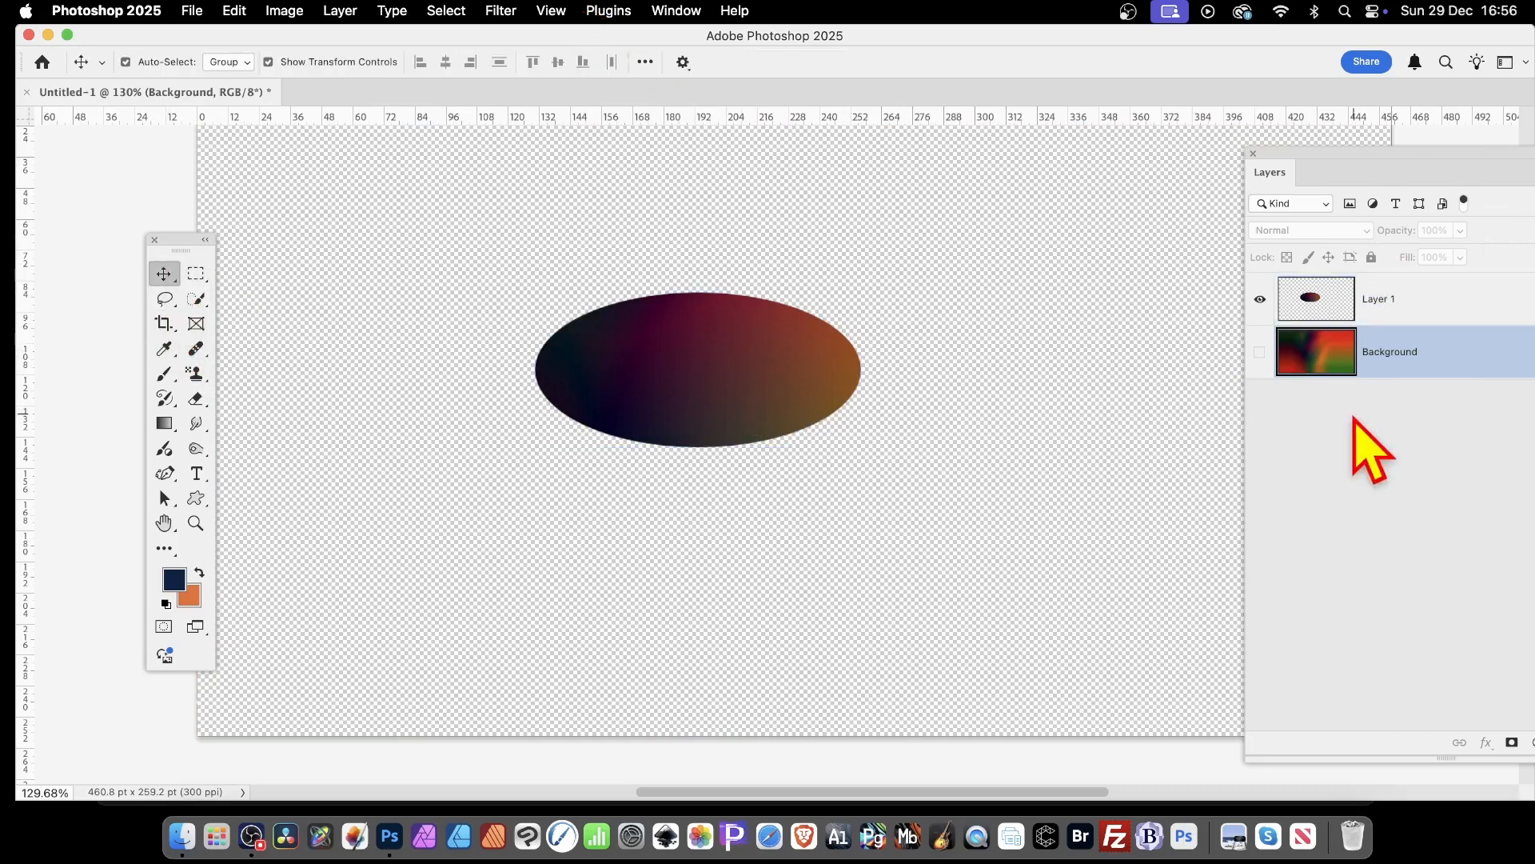
left_click(1456, 291)
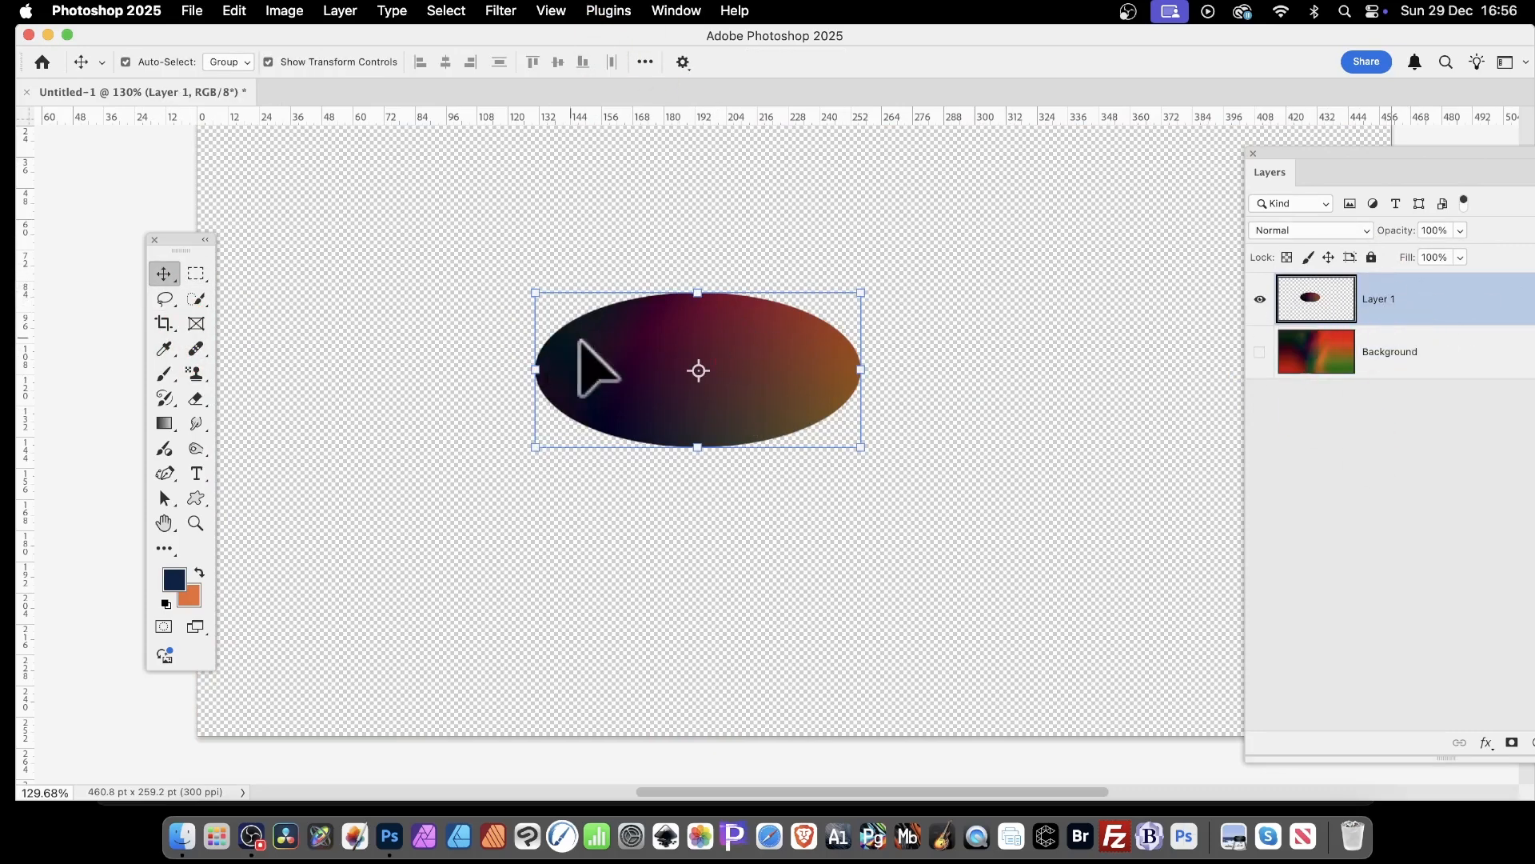
left_click(502, 11)
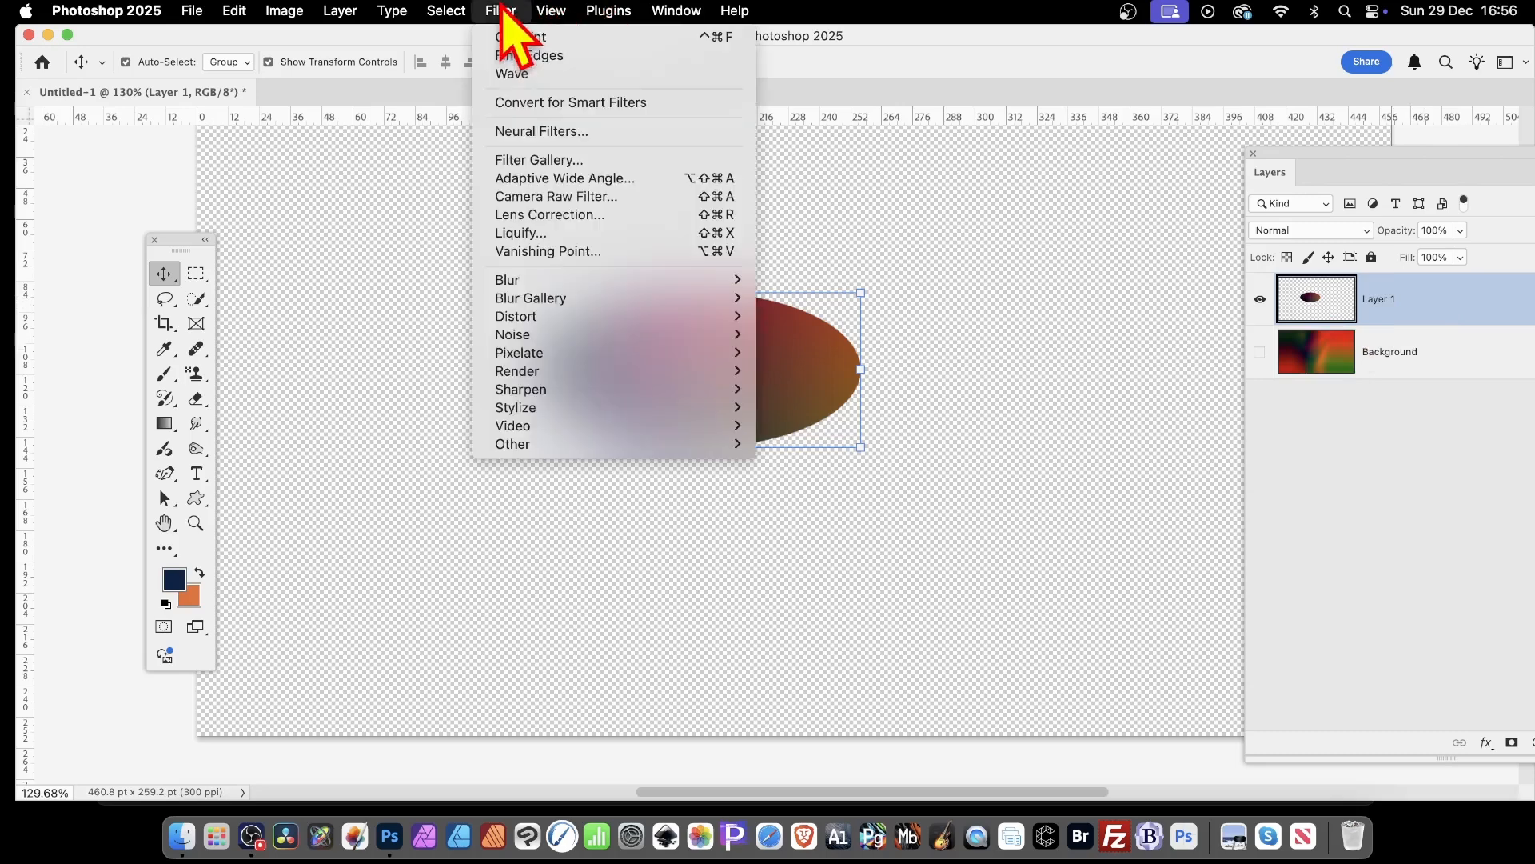
mouse_move(525, 321)
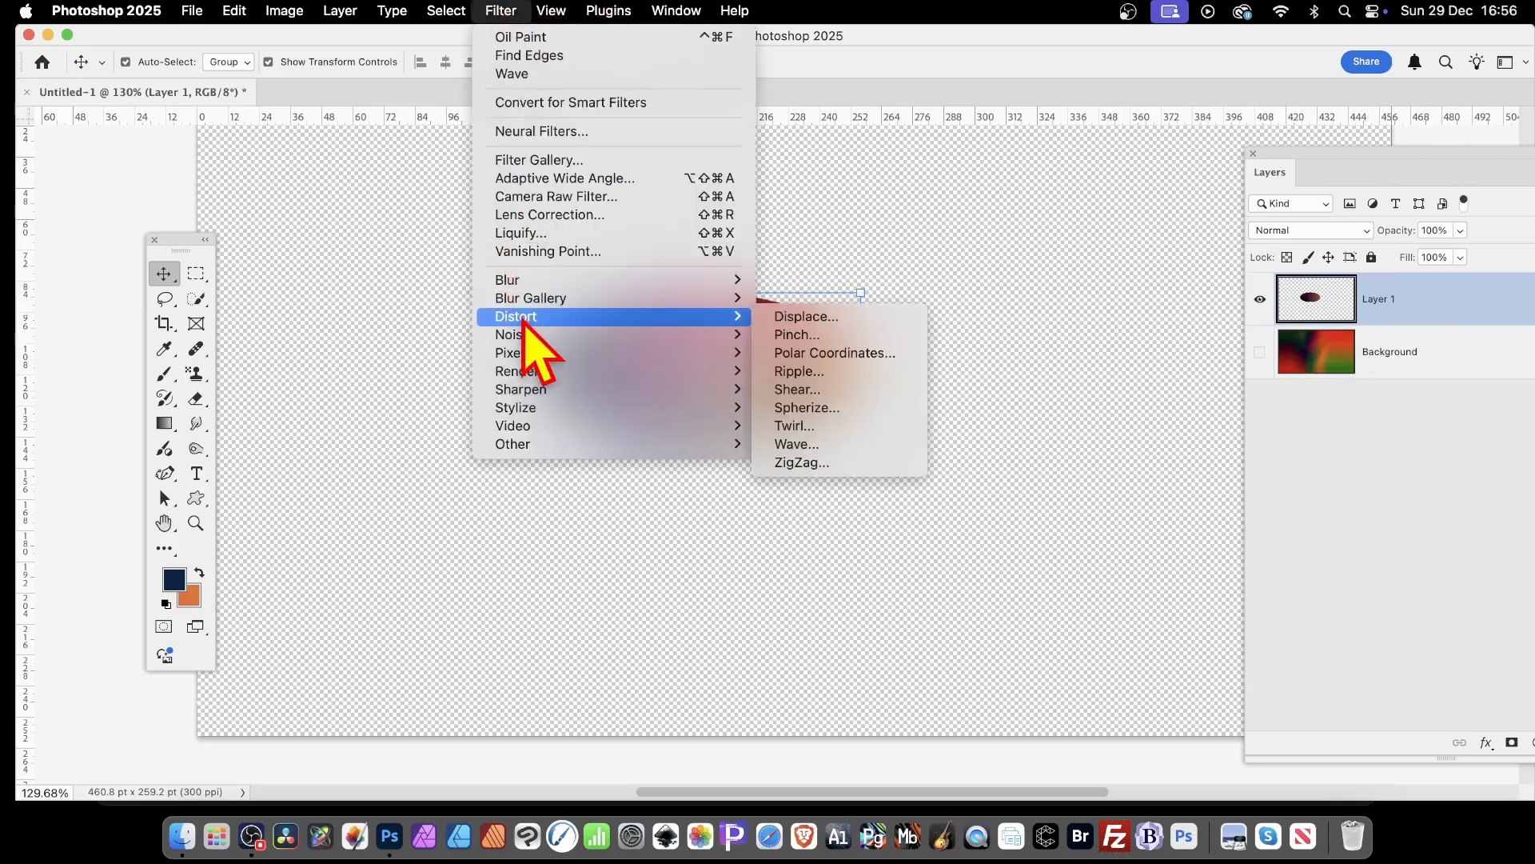
left_click(837, 446)
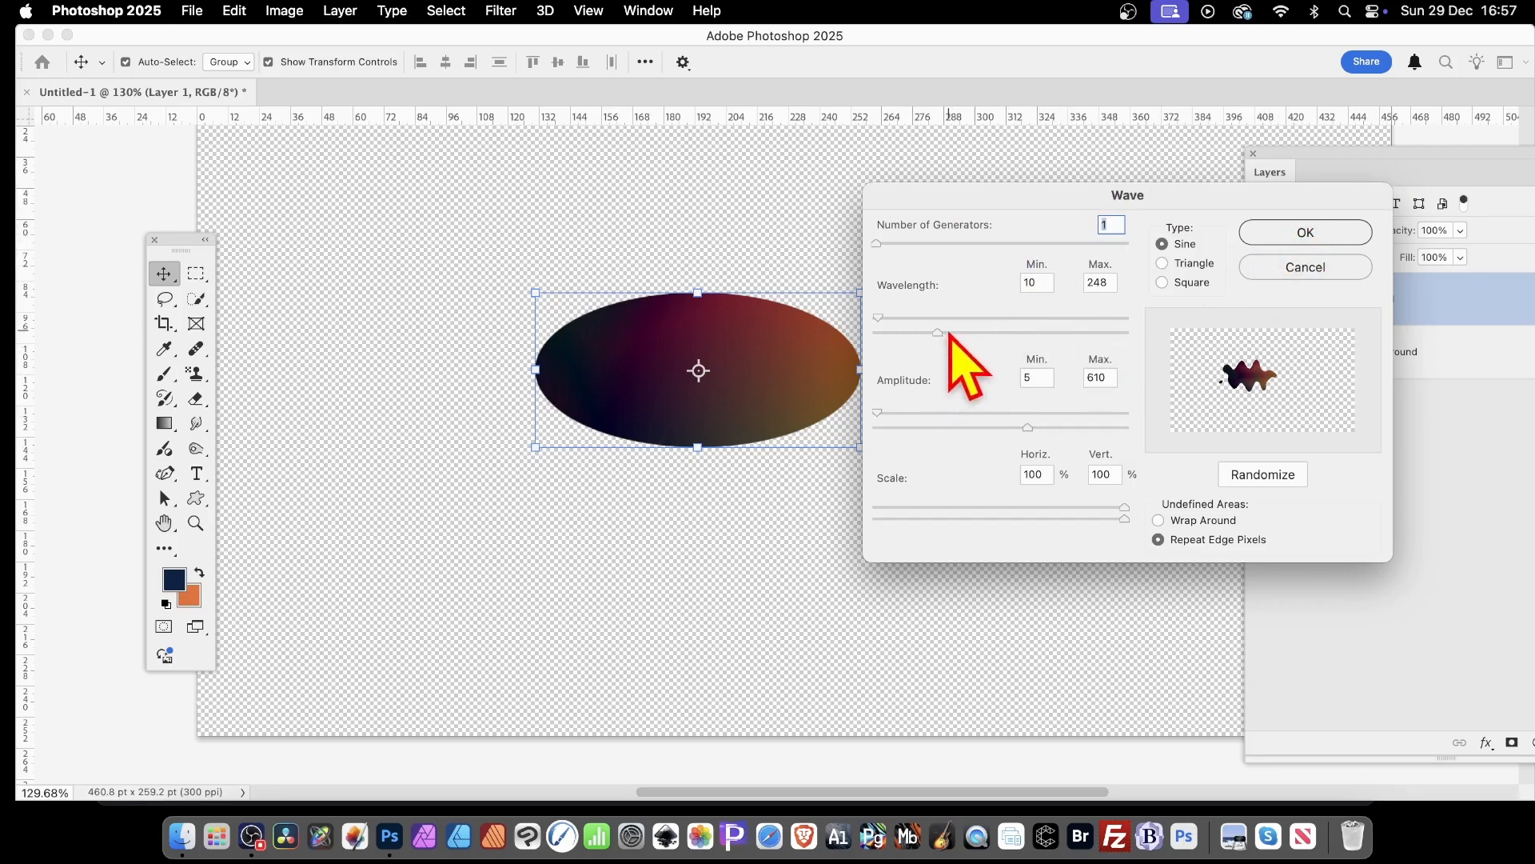
mouse_move(937, 331)
left_mouse_down()
mouse_move(974, 331)
mouse_move(937, 331)
left_mouse_up()
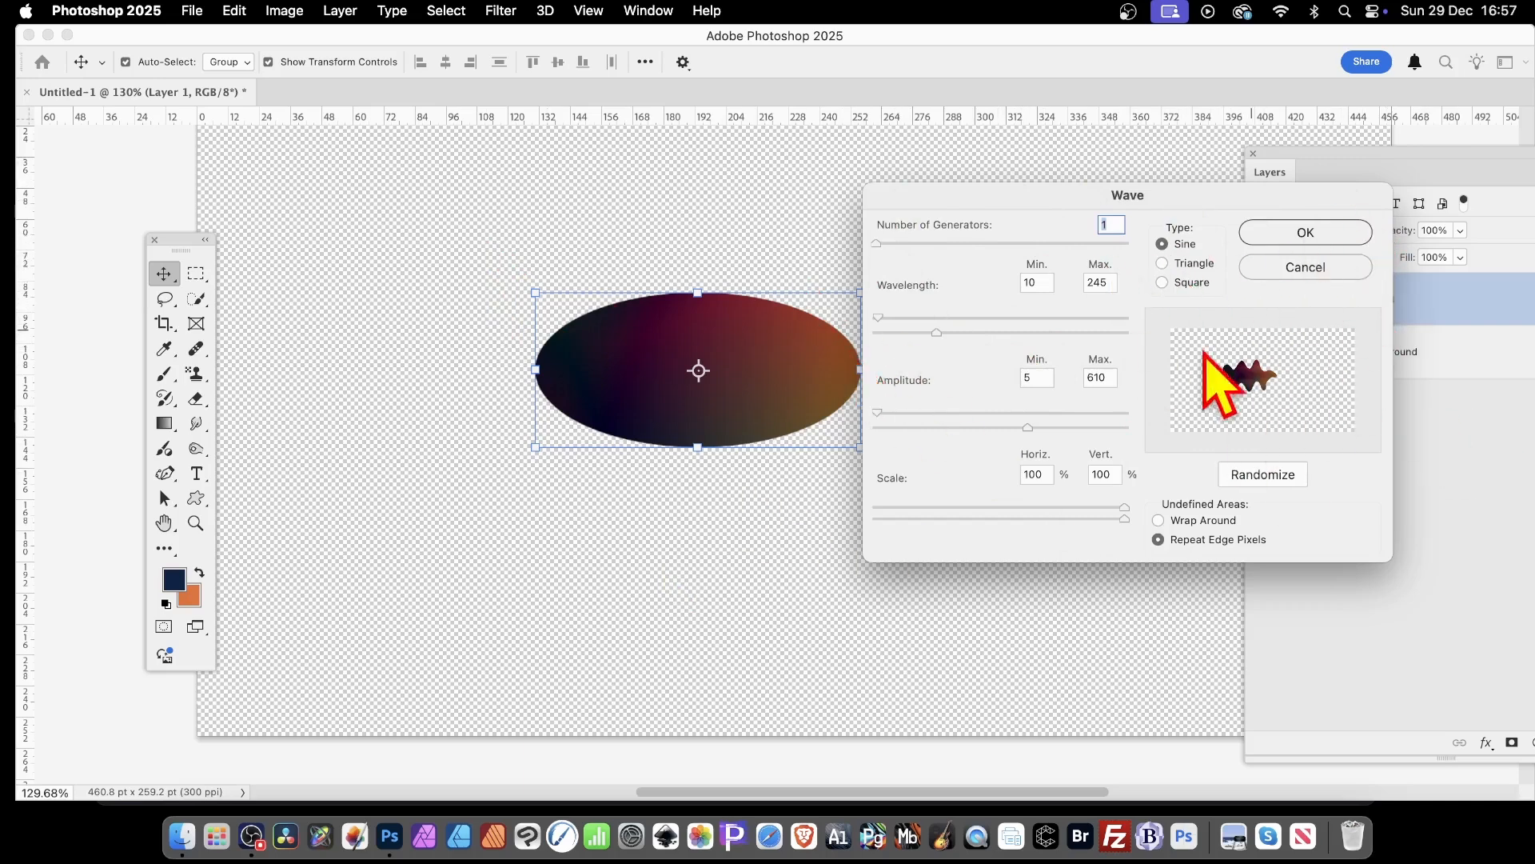
left_click(1316, 238)
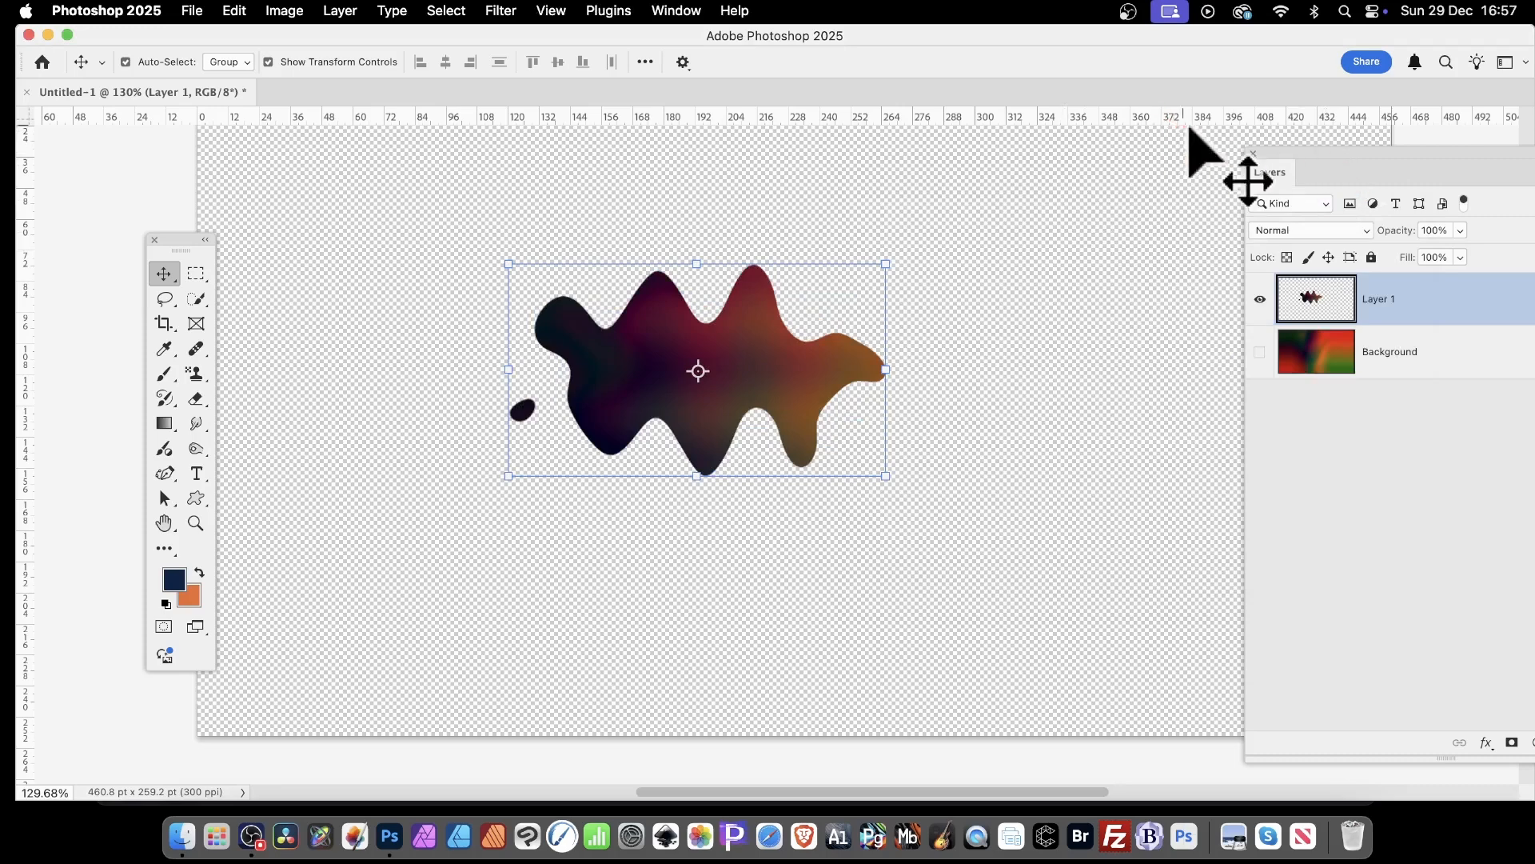
Add a Drop Shadow to the wavy shape on Layer 1 and reposition it to a 116° angle and 79 px distance.
left_click_drag(1308, 156, 1030, 89)
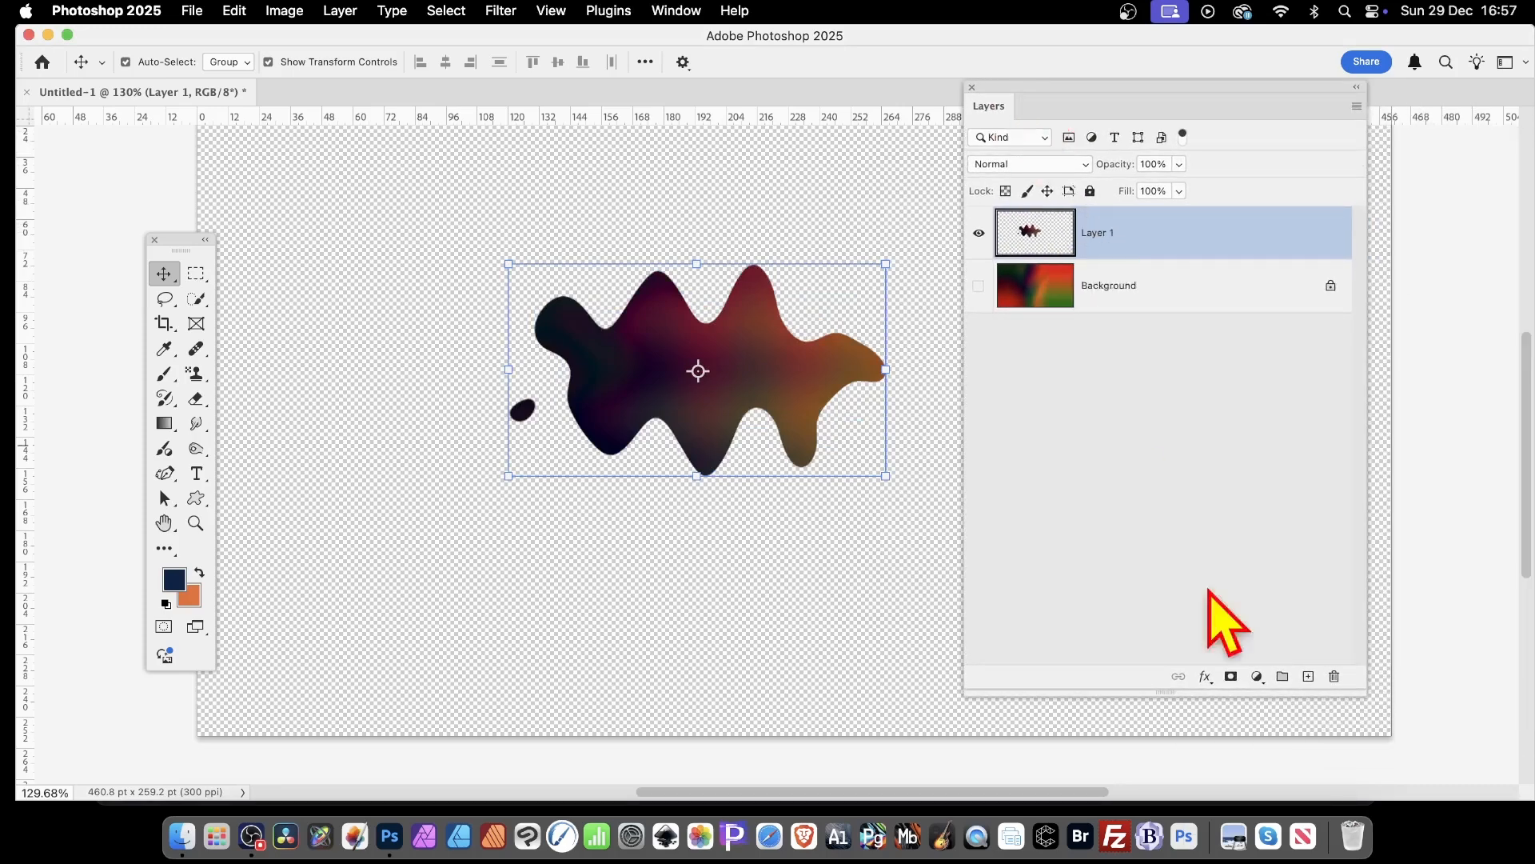
left_click(1206, 680)
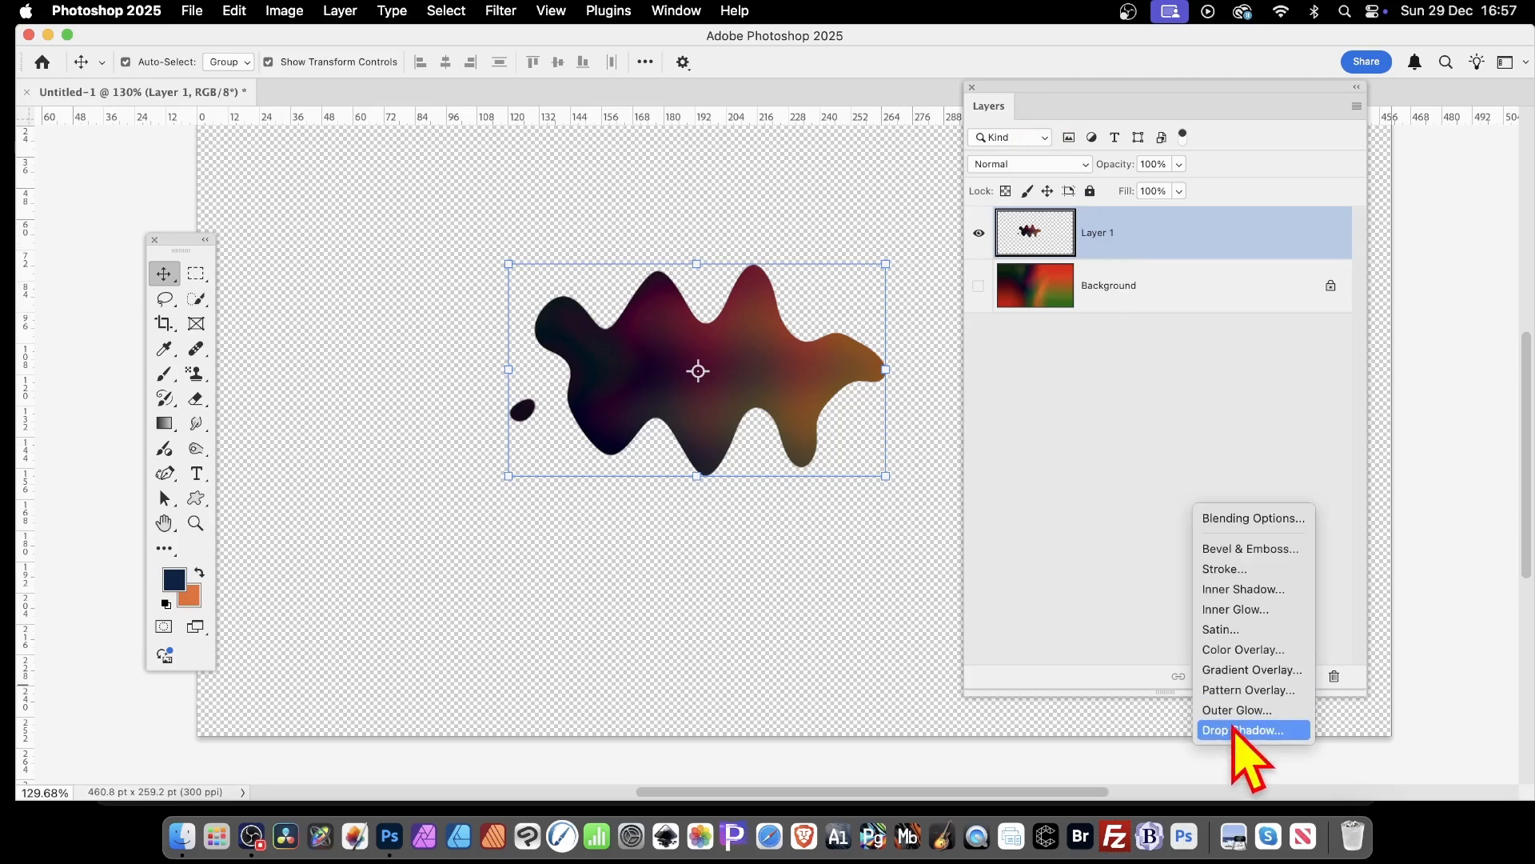
left_click(1236, 729)
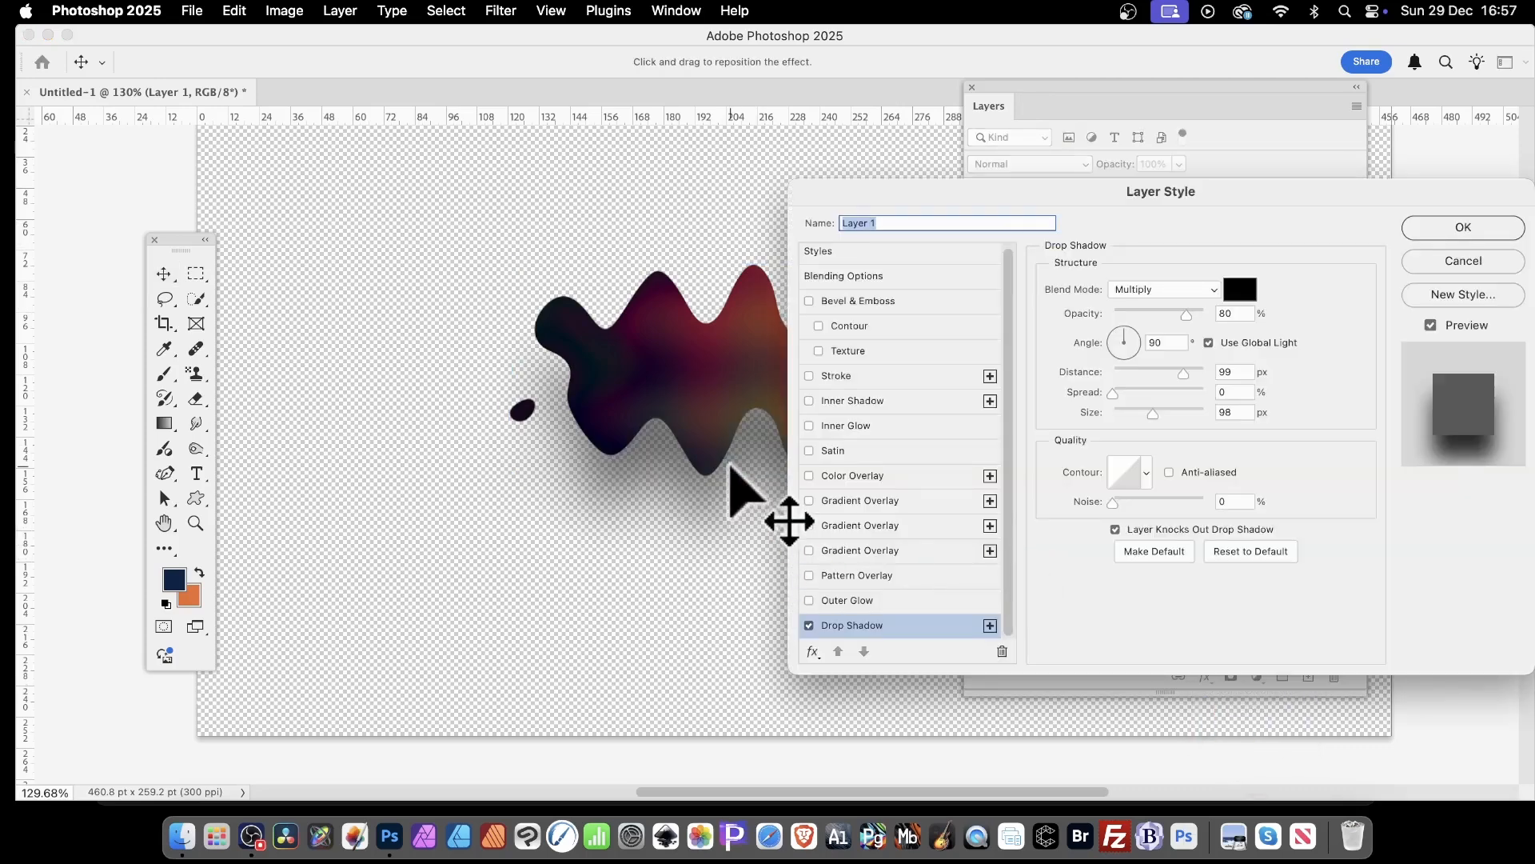
left_click_drag(727, 472, 758, 449)
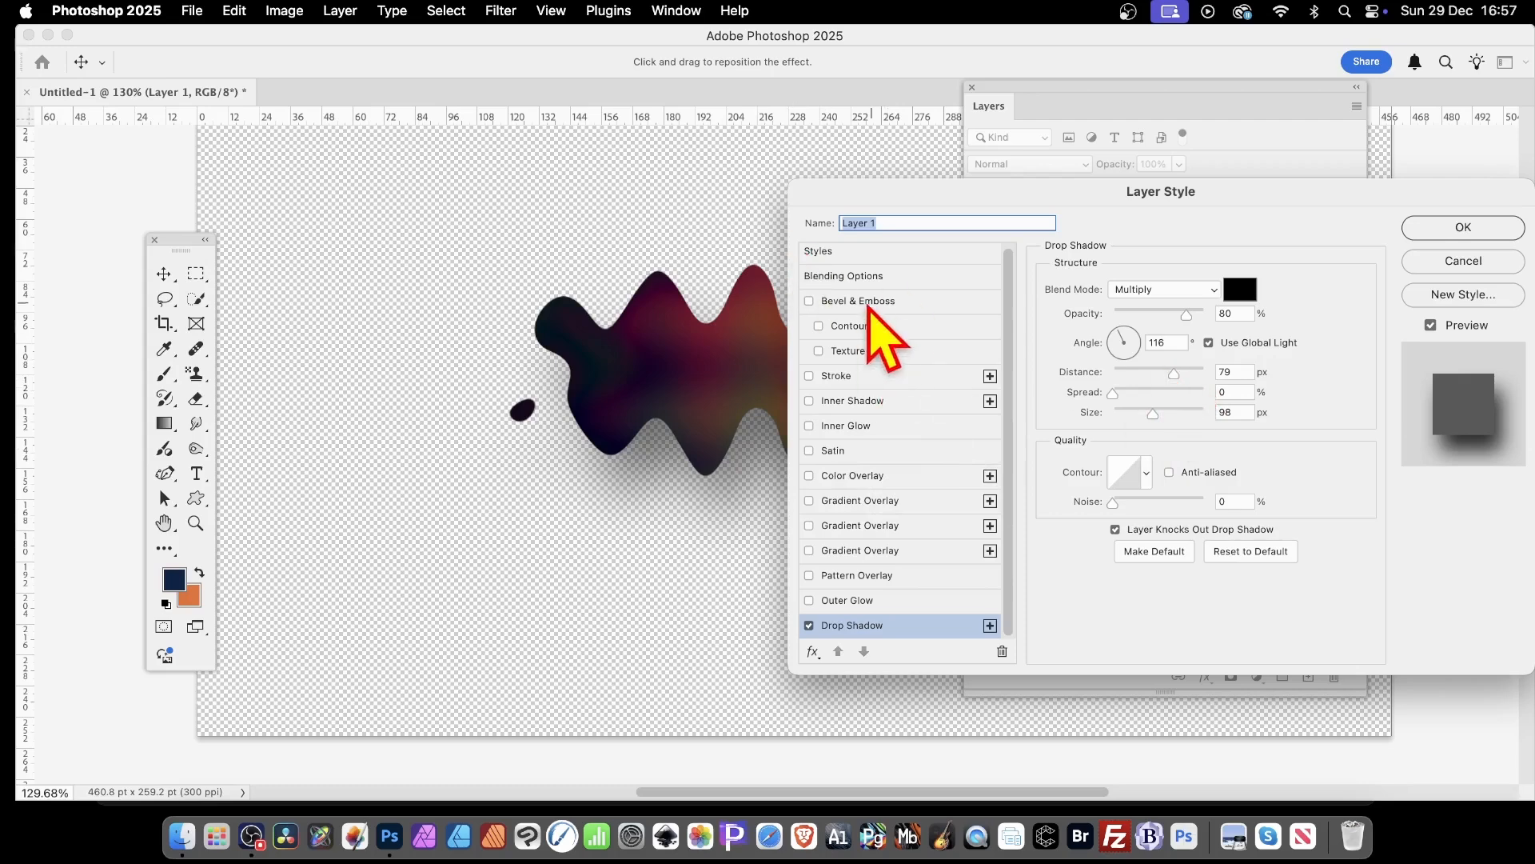
Enable Bevel & Emboss on Layer 1, adjust its depth, and accept the layer style.
left_click(827, 302)
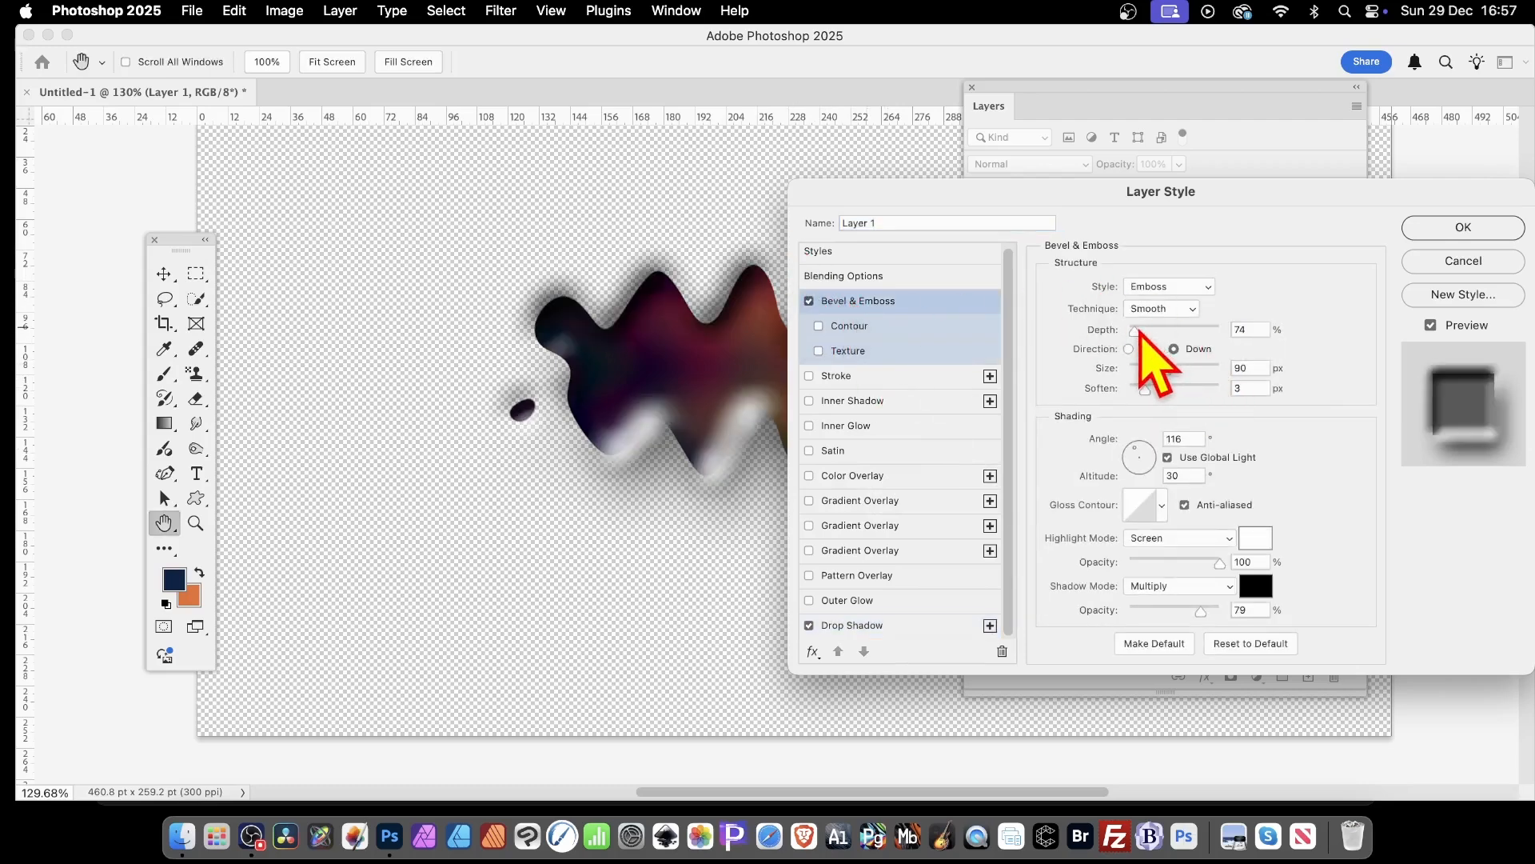
left_click_drag(1140, 333, 1139, 330)
left_click(1493, 230)
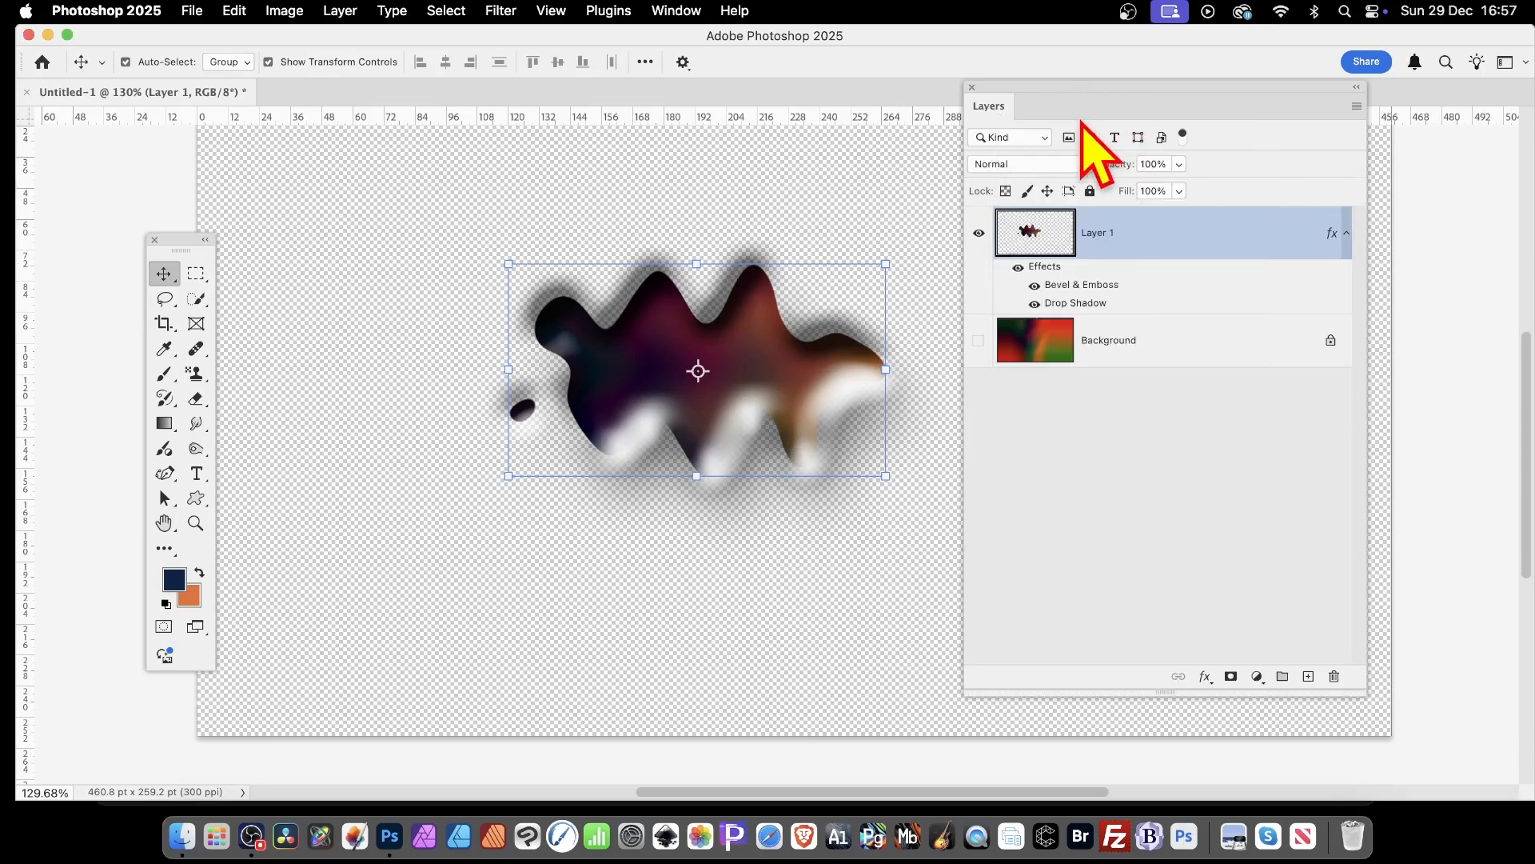
Select a rectangle around the whole wavy shape and its shadow, and define it as a pattern with the default name.
left_click(195, 273)
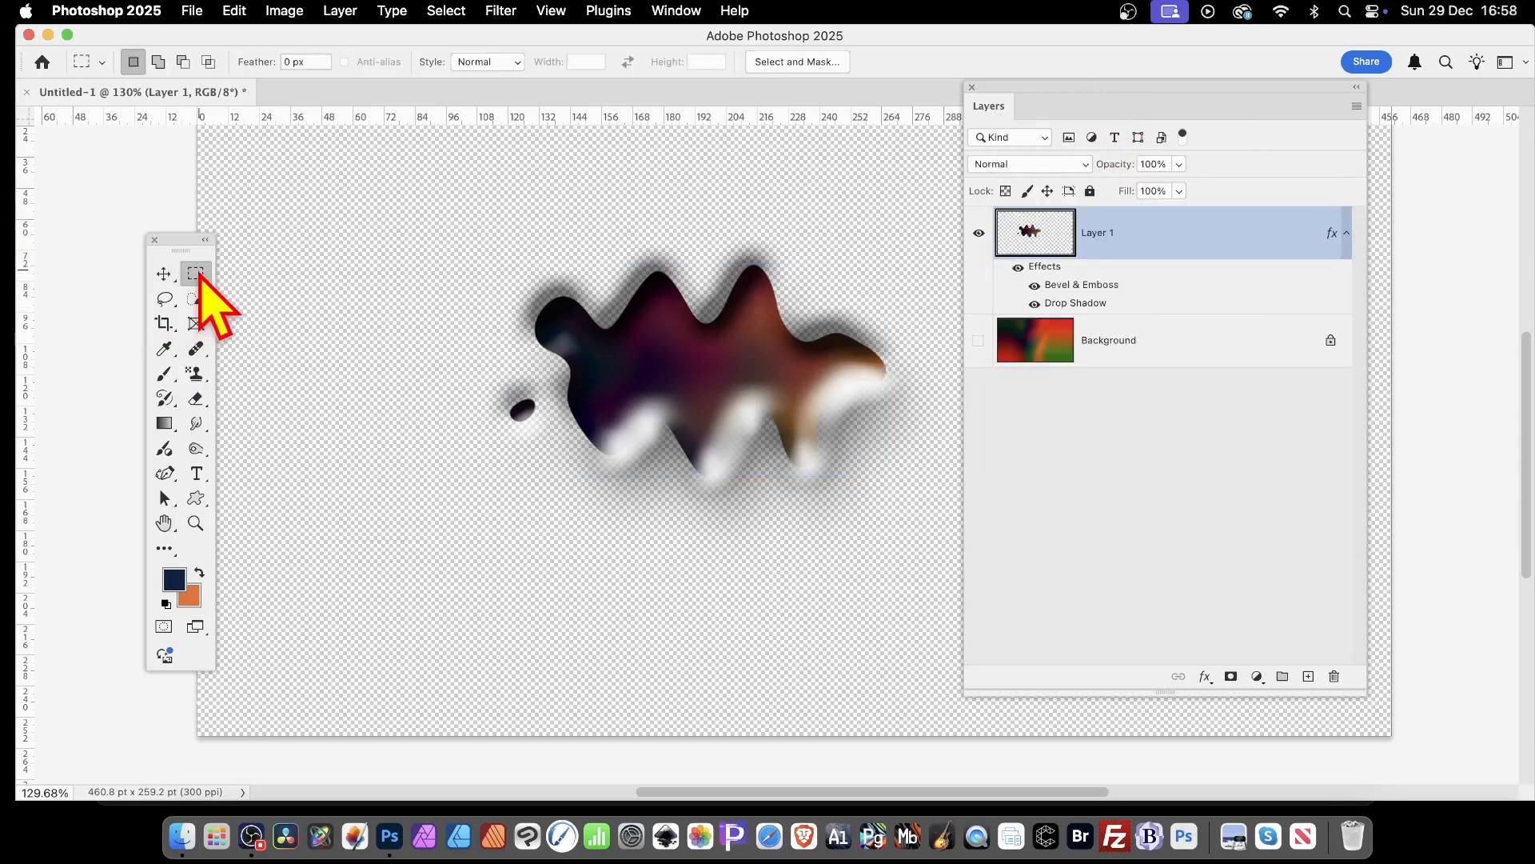
right_click(199, 271)
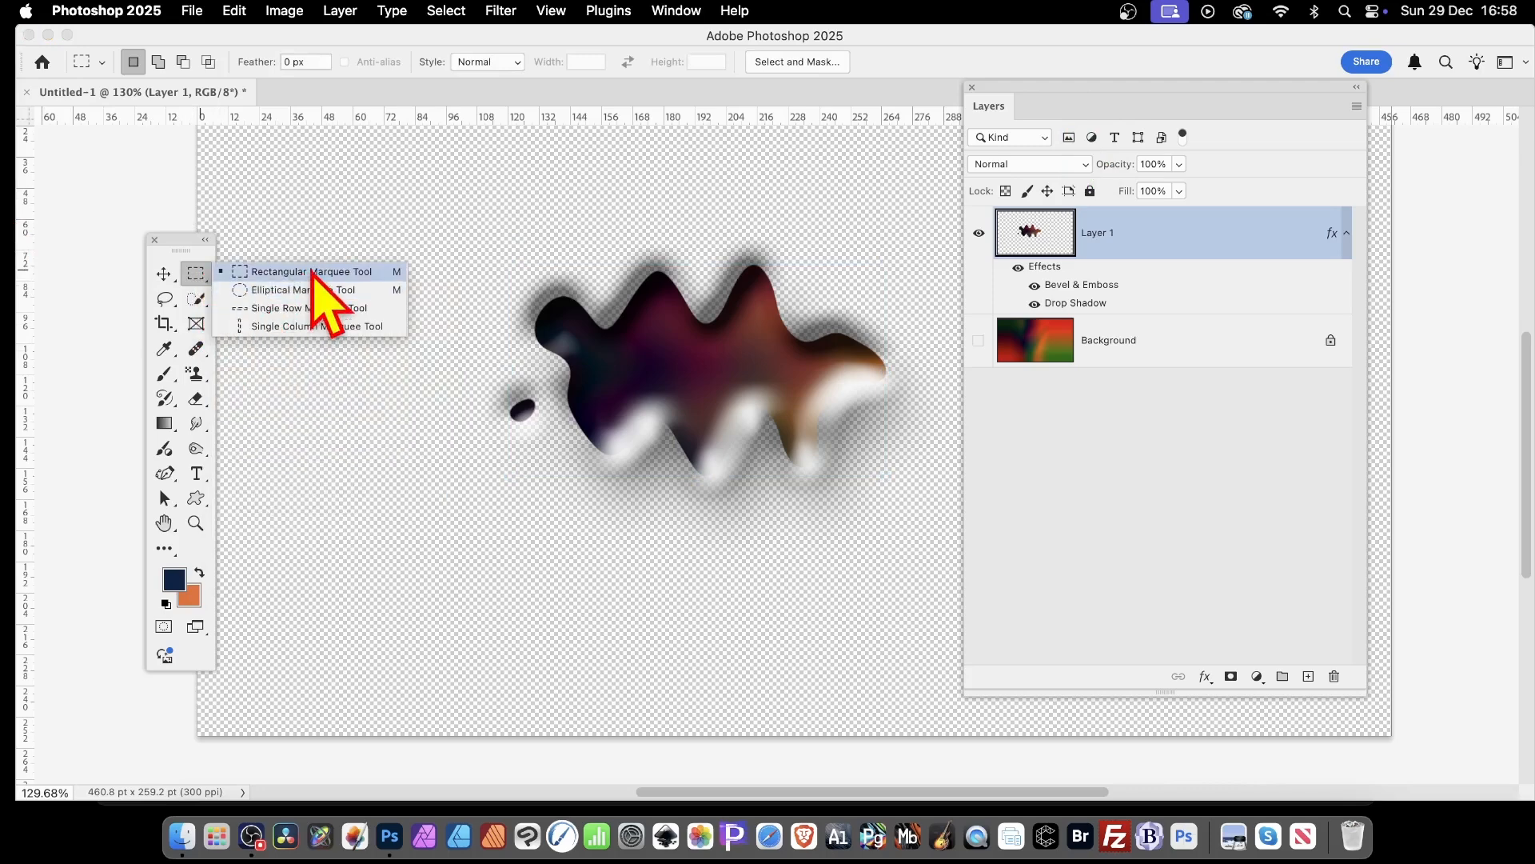
left_click(312, 272)
left_click_drag(450, 229, 940, 533)
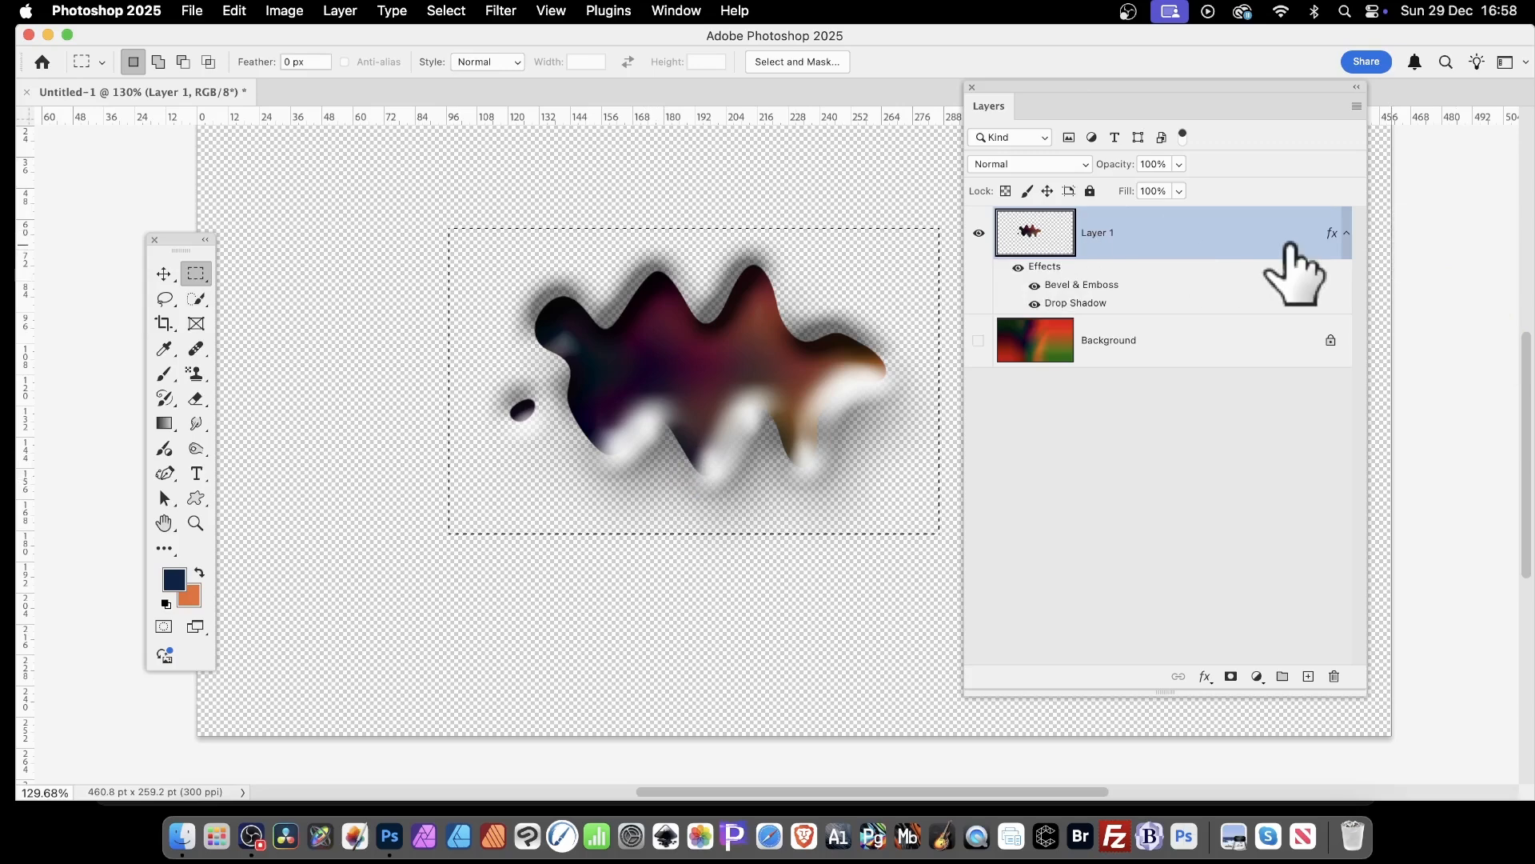
left_click(235, 10)
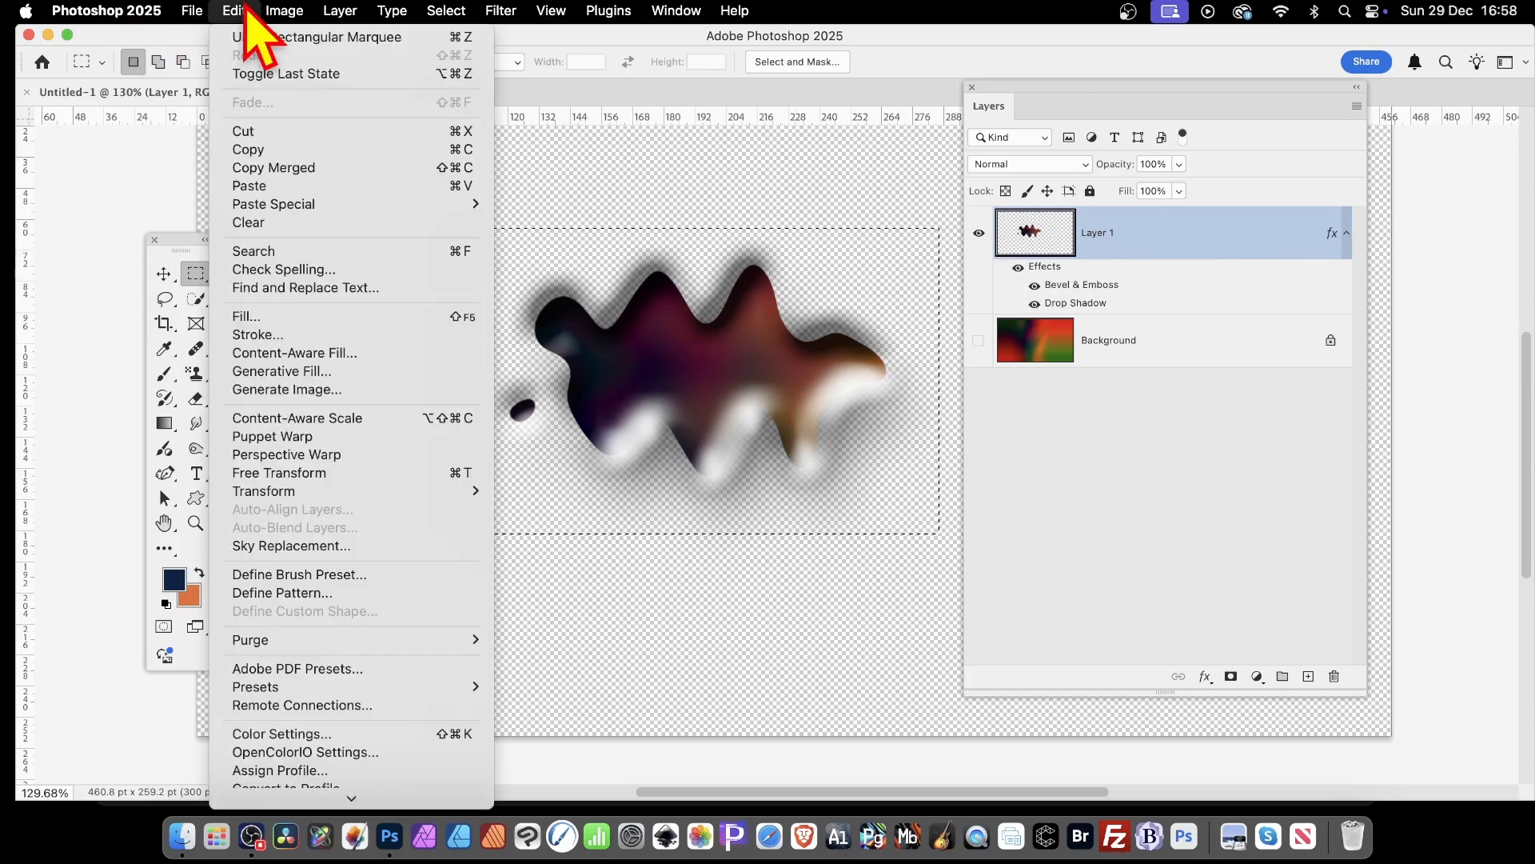
left_click(320, 593)
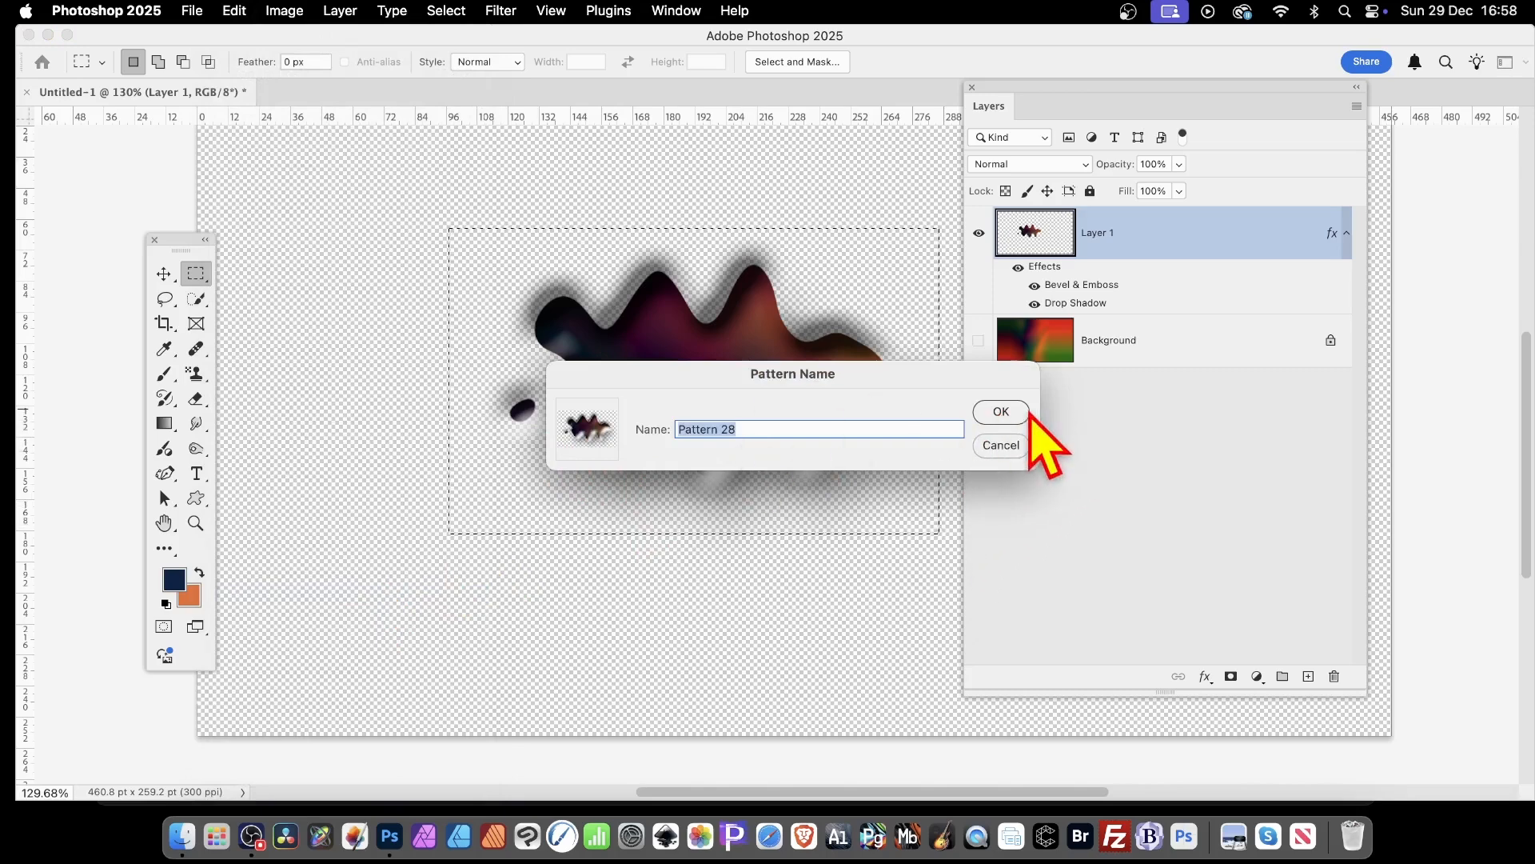
left_click(1002, 414)
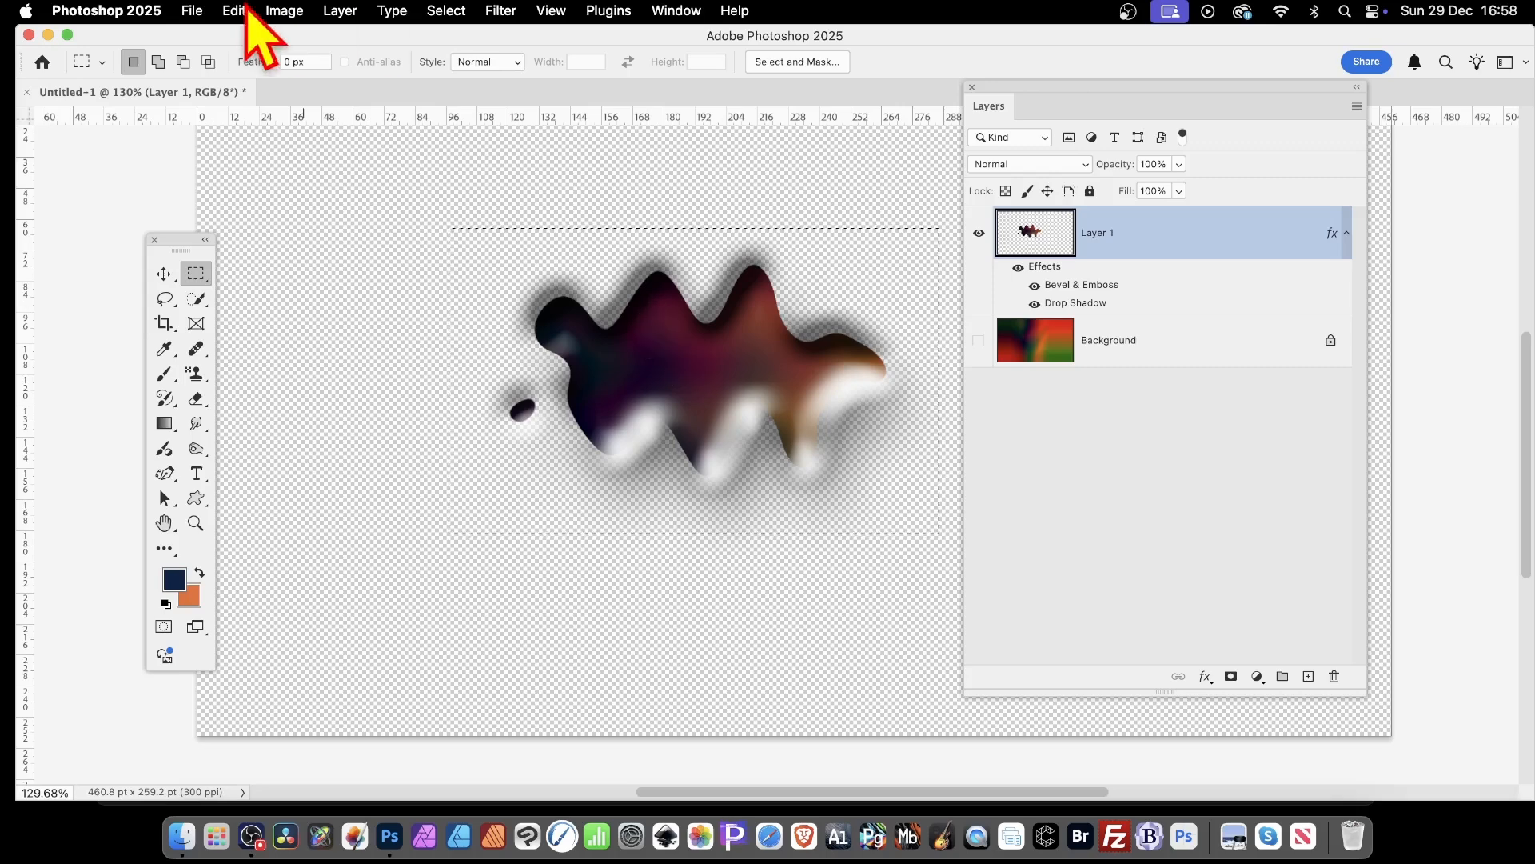
Remove the rectangular selection, hide Layer 1, and show the Background layer again.
left_click(455, 10)
left_click(457, 56)
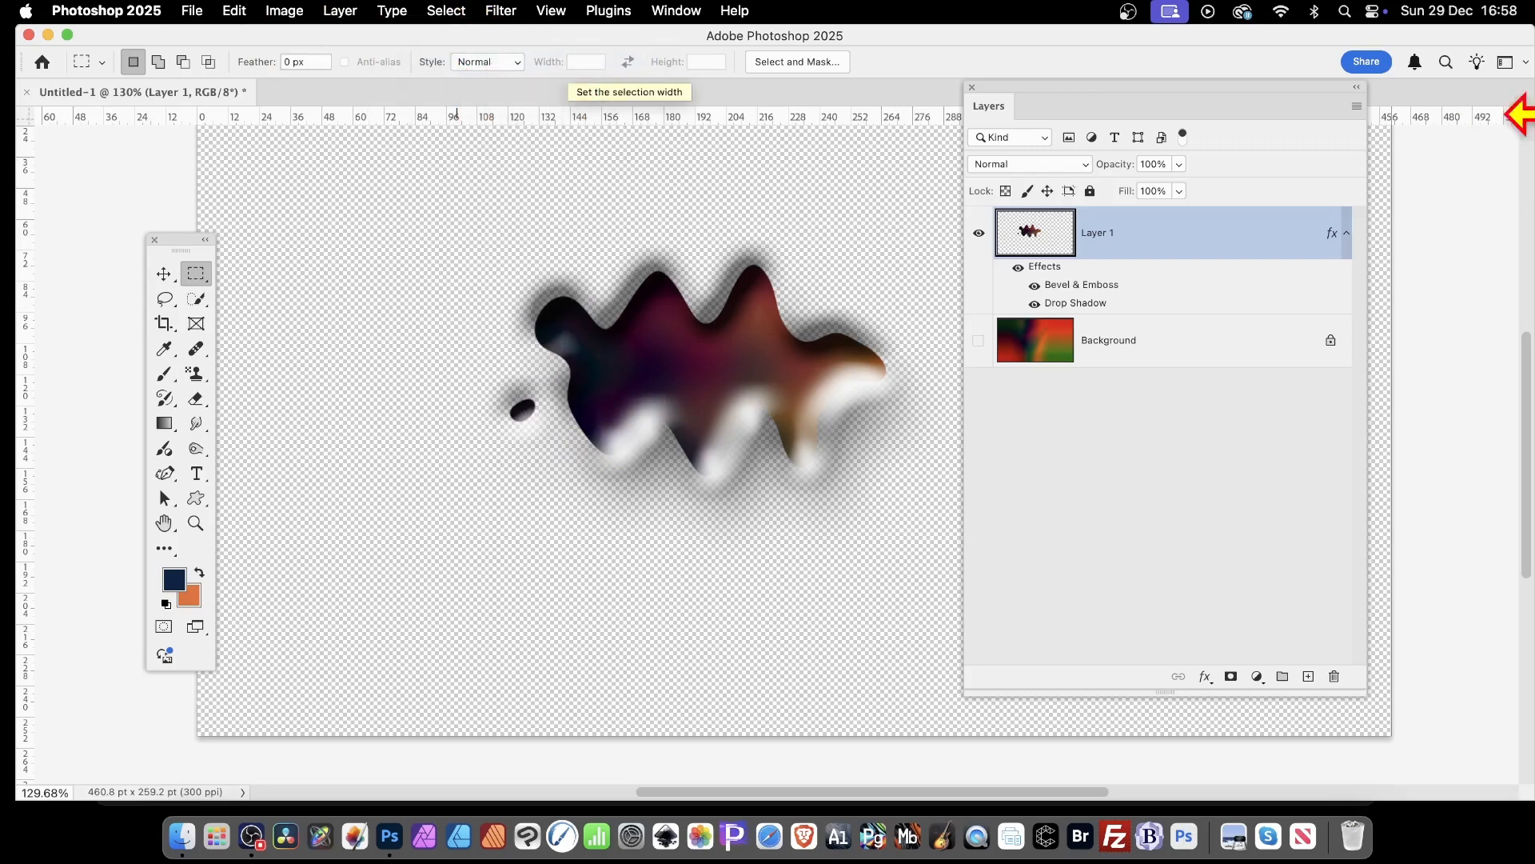
left_click(978, 232)
left_click(978, 340)
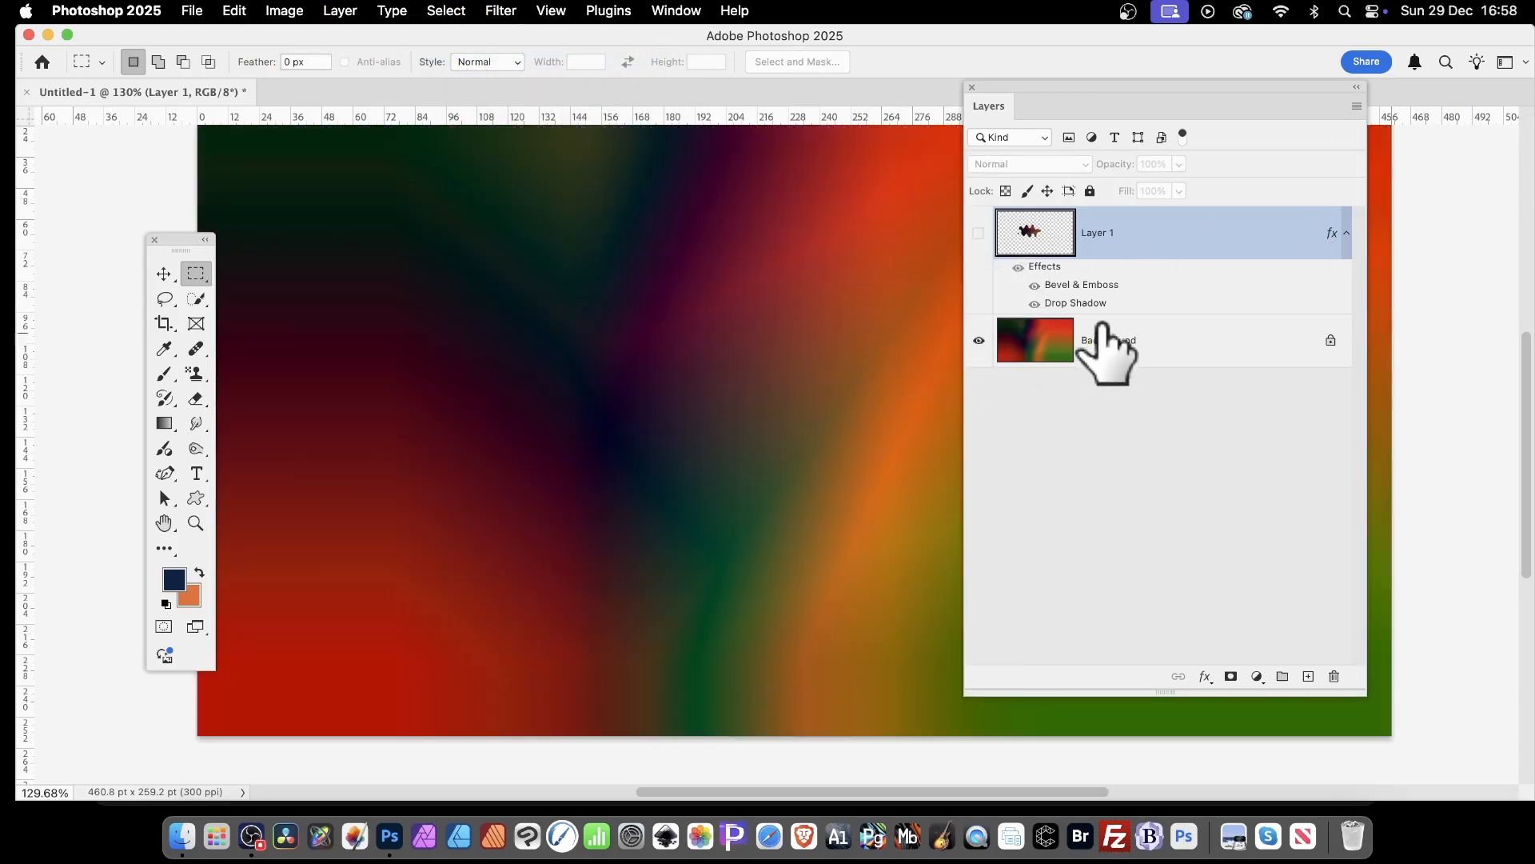
Fill the Background layer with the newly defined wavy pattern, using the Symmetry Fill script, Normal mode and 100% opacity.
left_click(1179, 346)
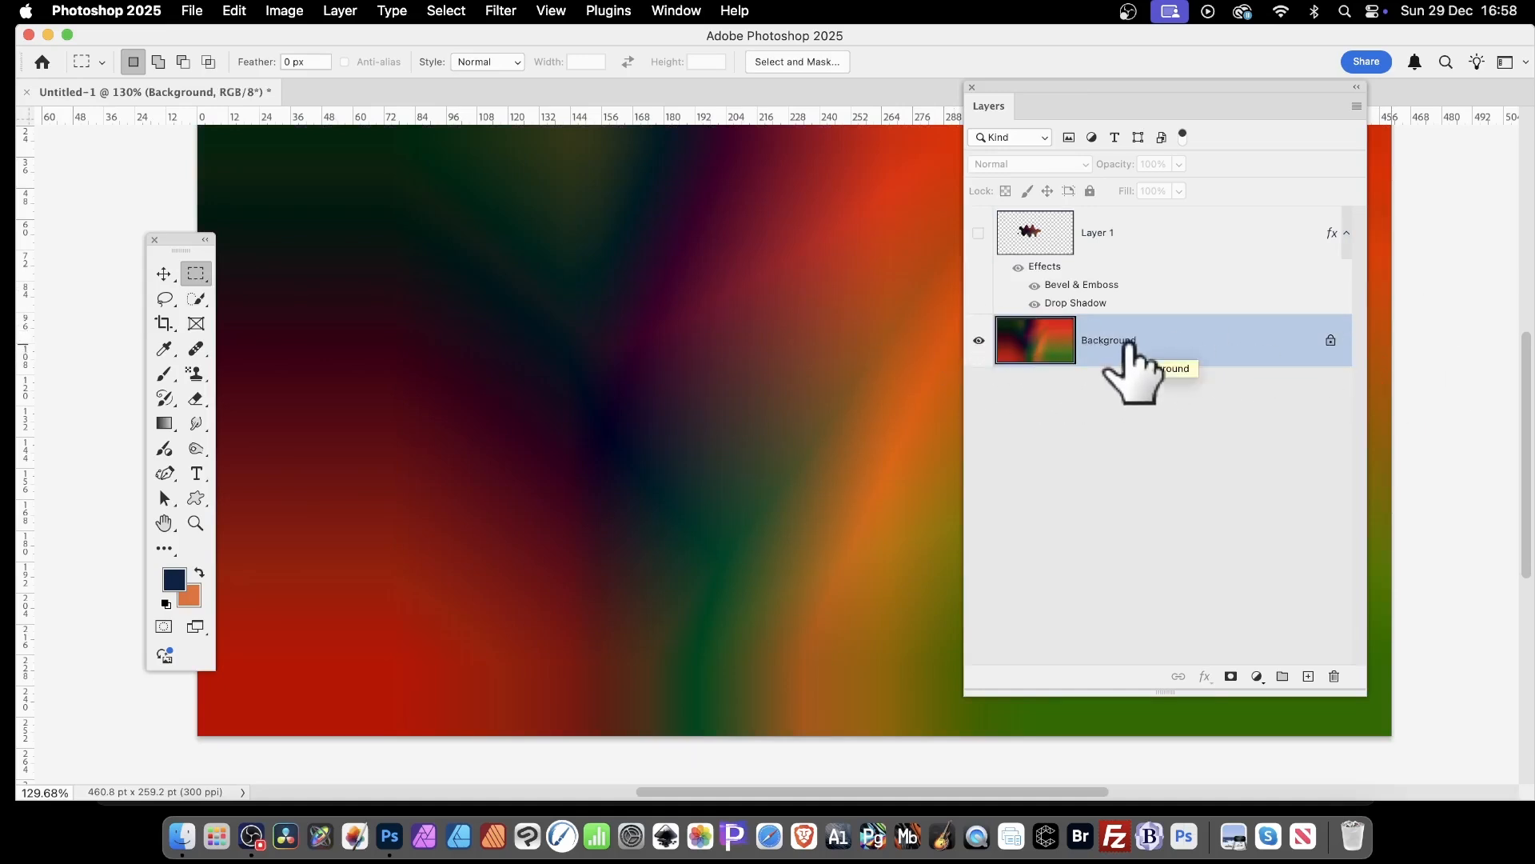
left_click(237, 10)
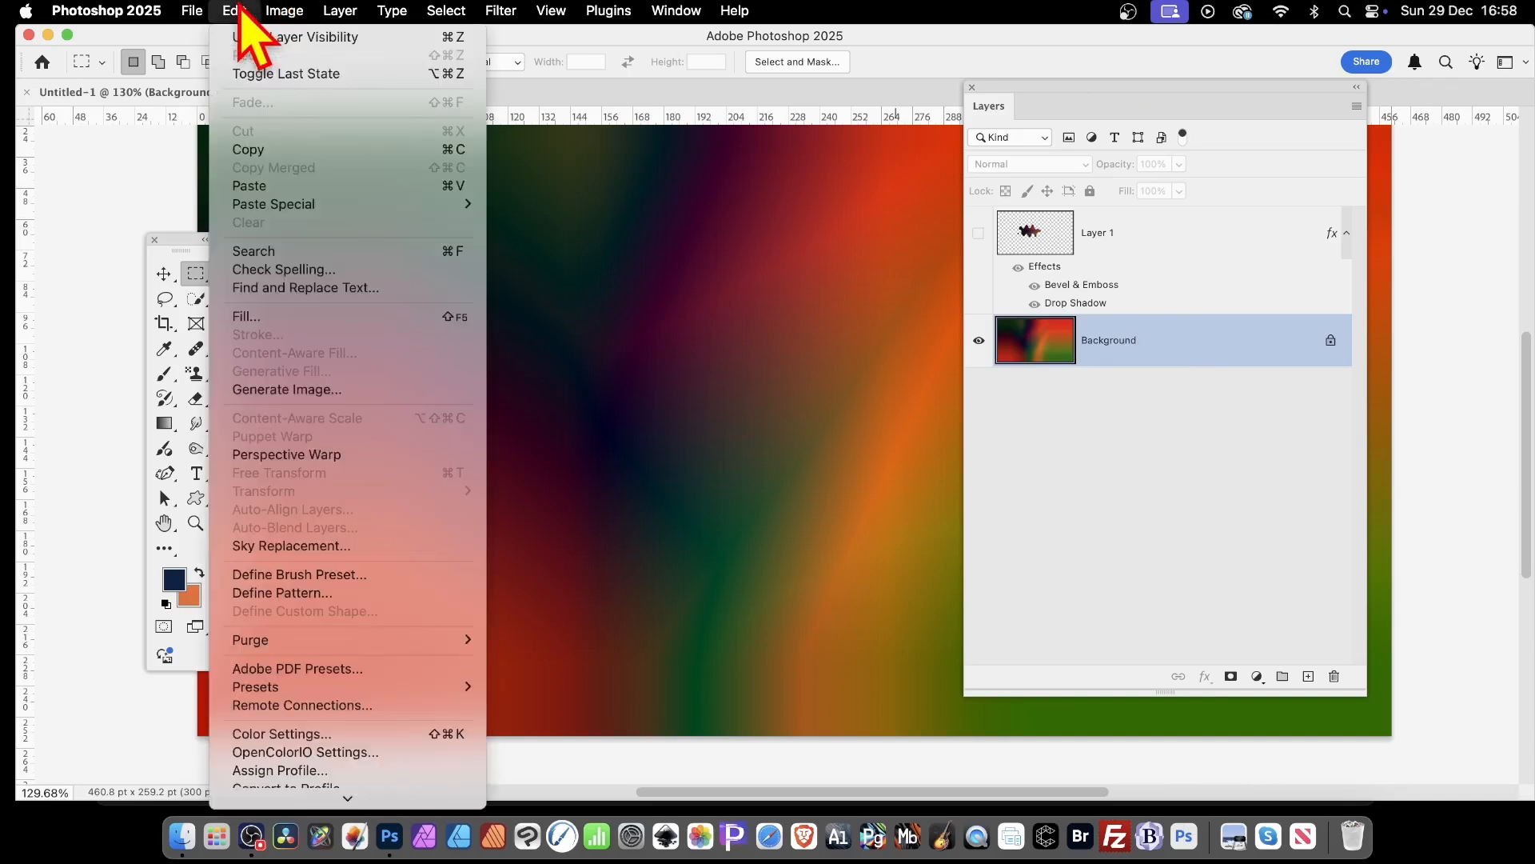
left_click(256, 316)
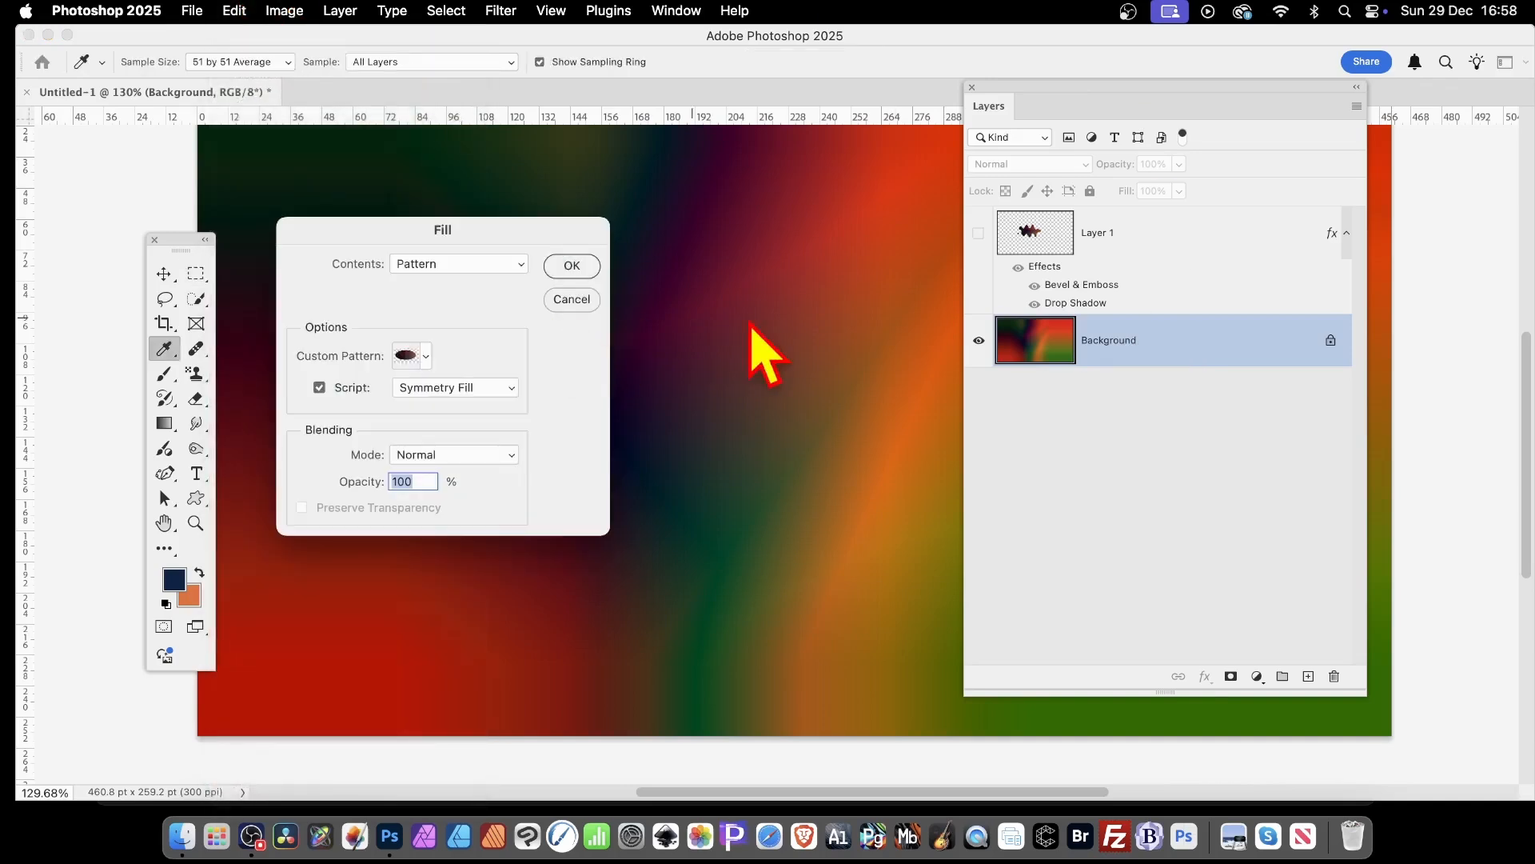
left_click(495, 264)
left_click(490, 262)
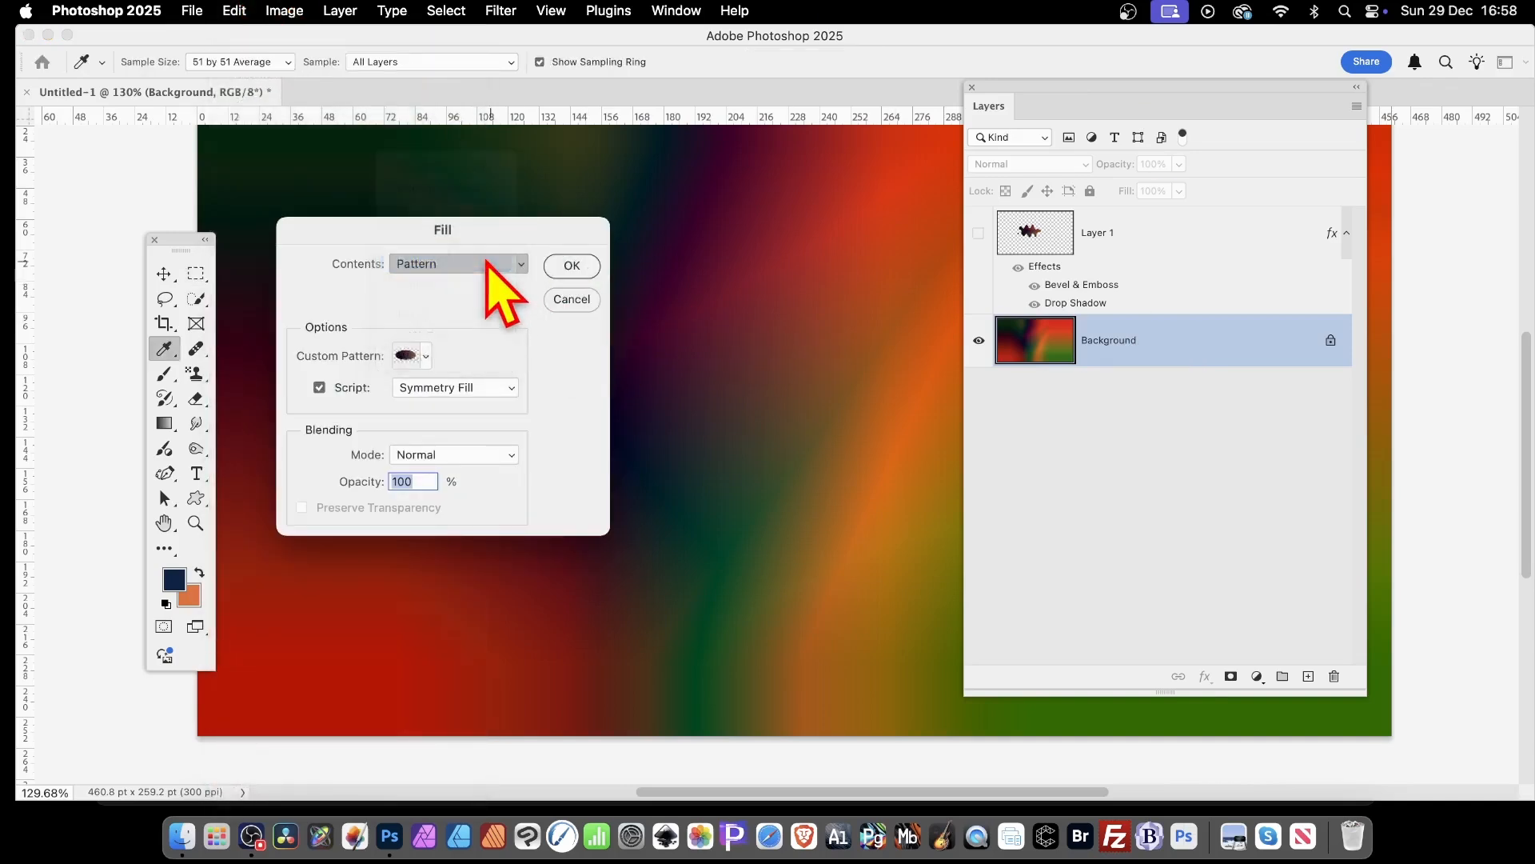
left_click(427, 355)
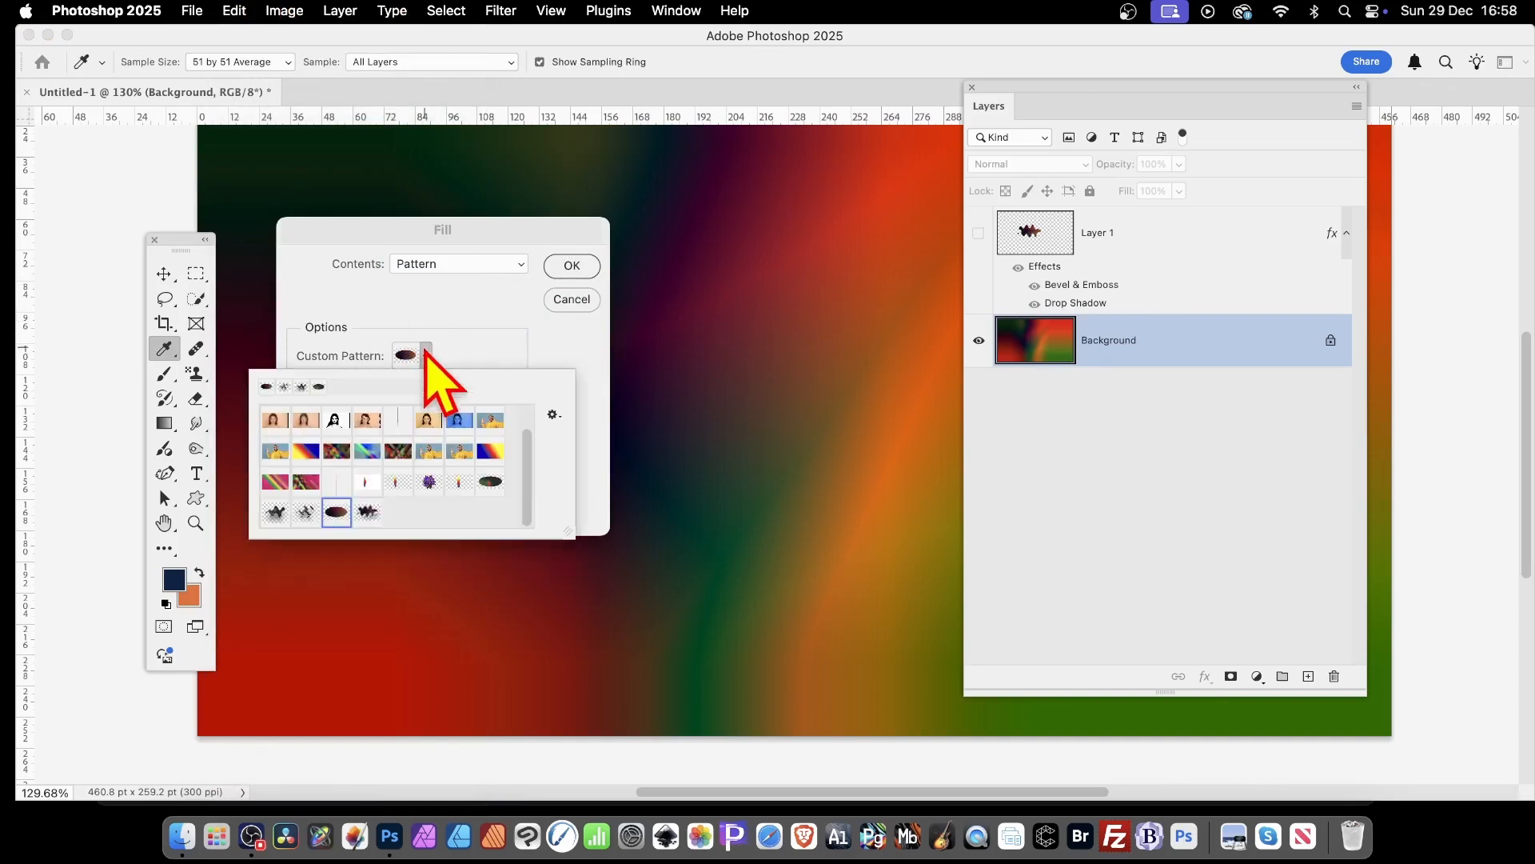
left_click(367, 511)
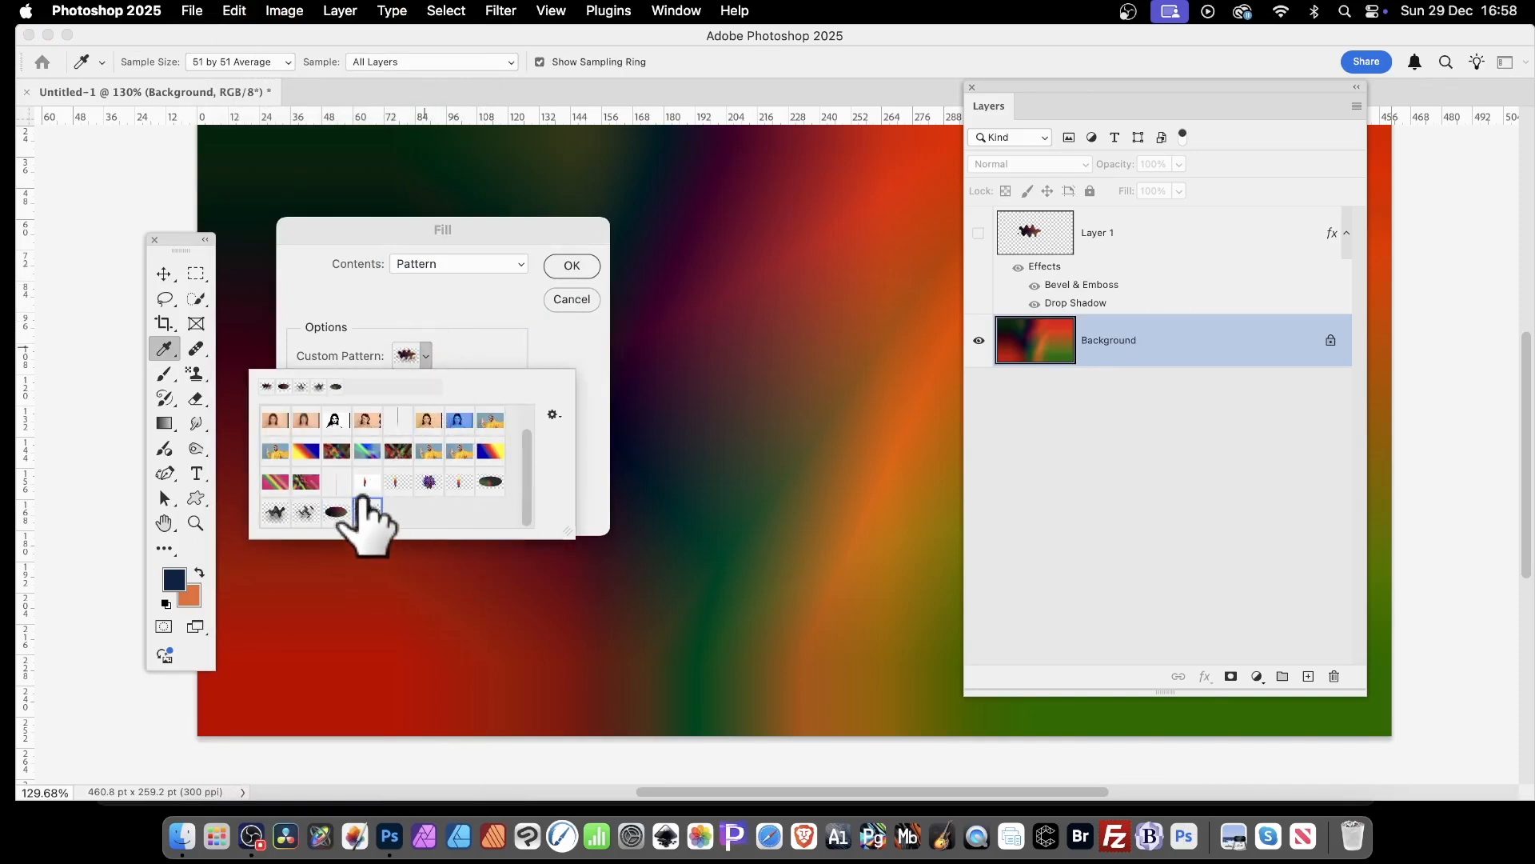
left_click(592, 490)
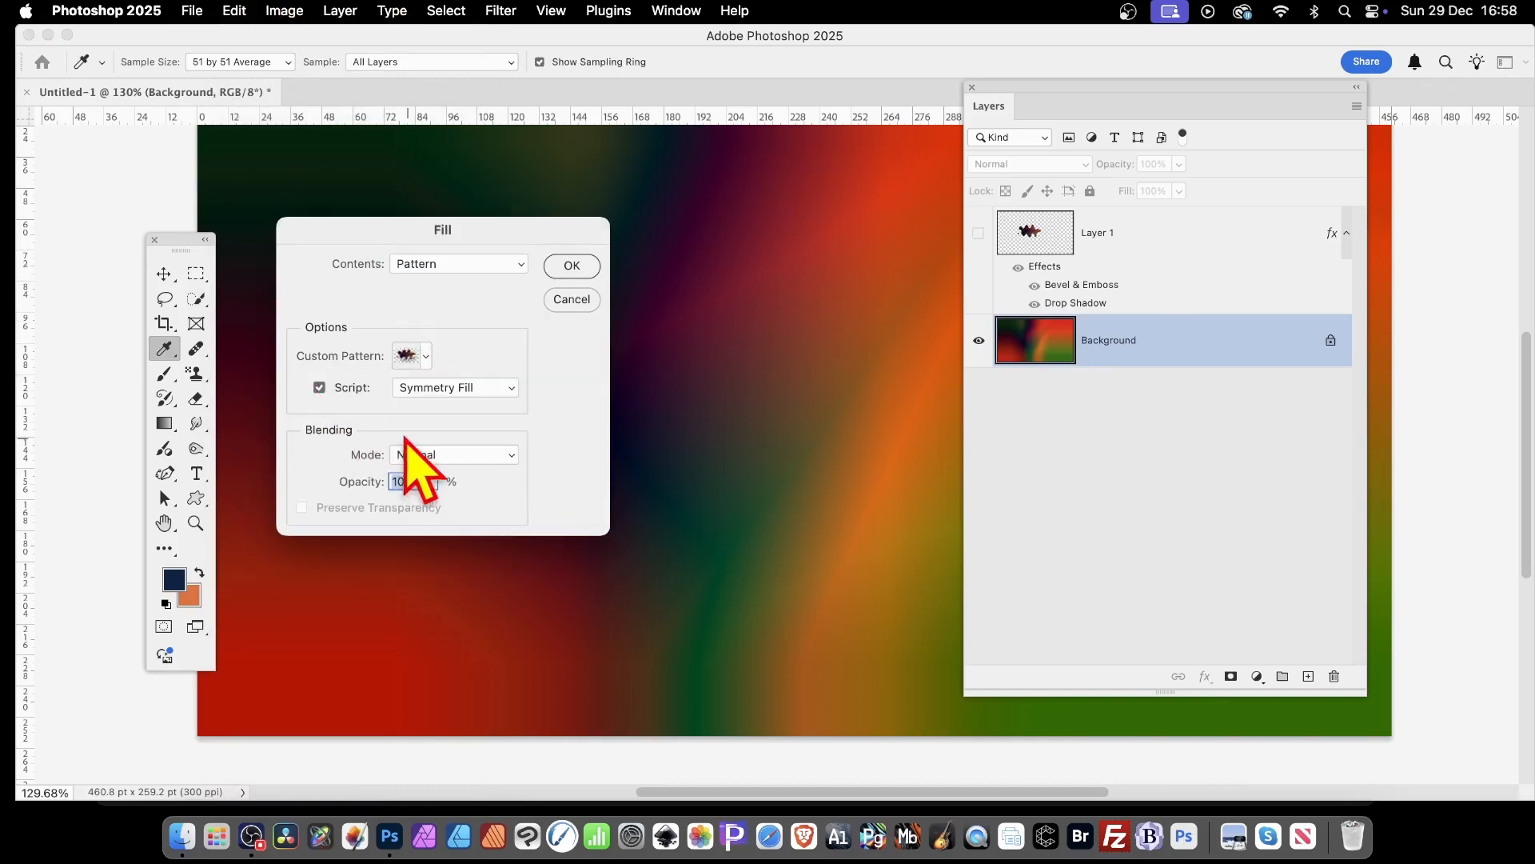
left_click(319, 387)
left_click(319, 387)
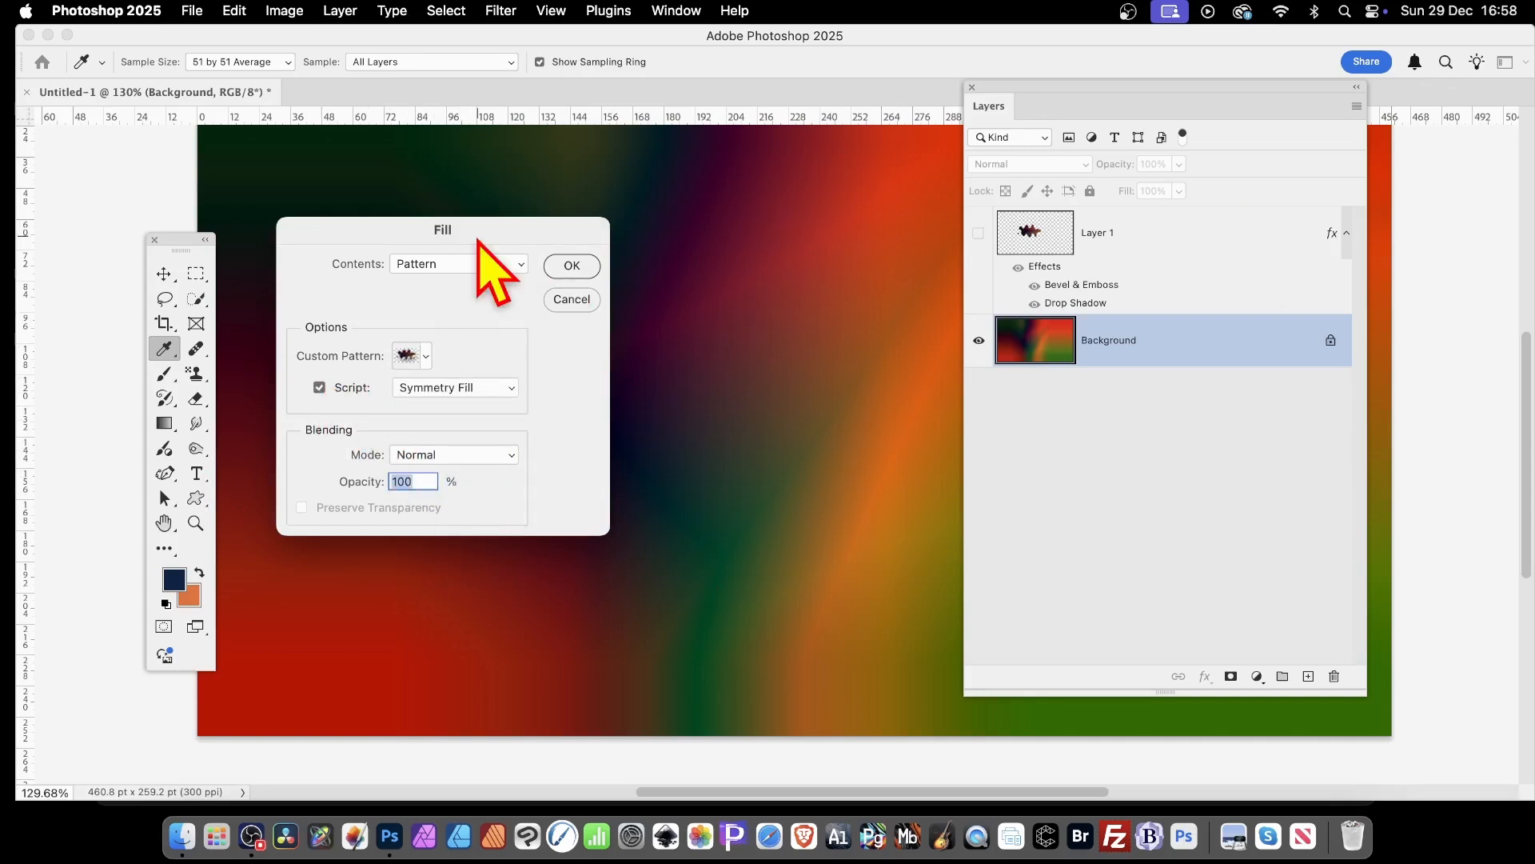
left_click(572, 265)
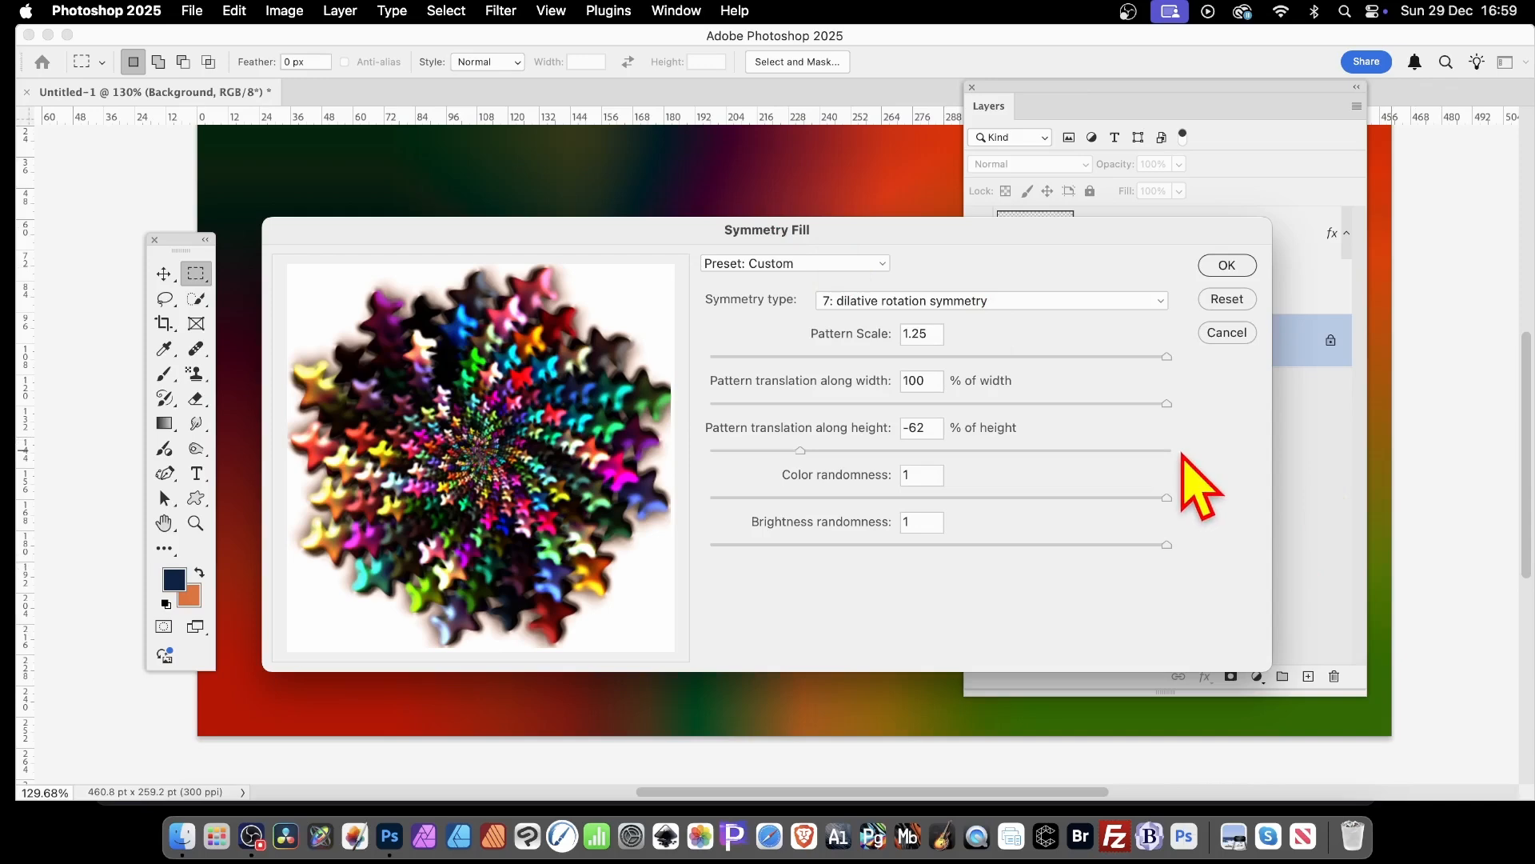
Set the dilative rotation symmetry's pattern translation to -80% of width and 64% of height, and accept the Symmetry Fill.
left_click_drag(800, 451, 1085, 450)
left_click_drag(1006, 403, 1124, 406)
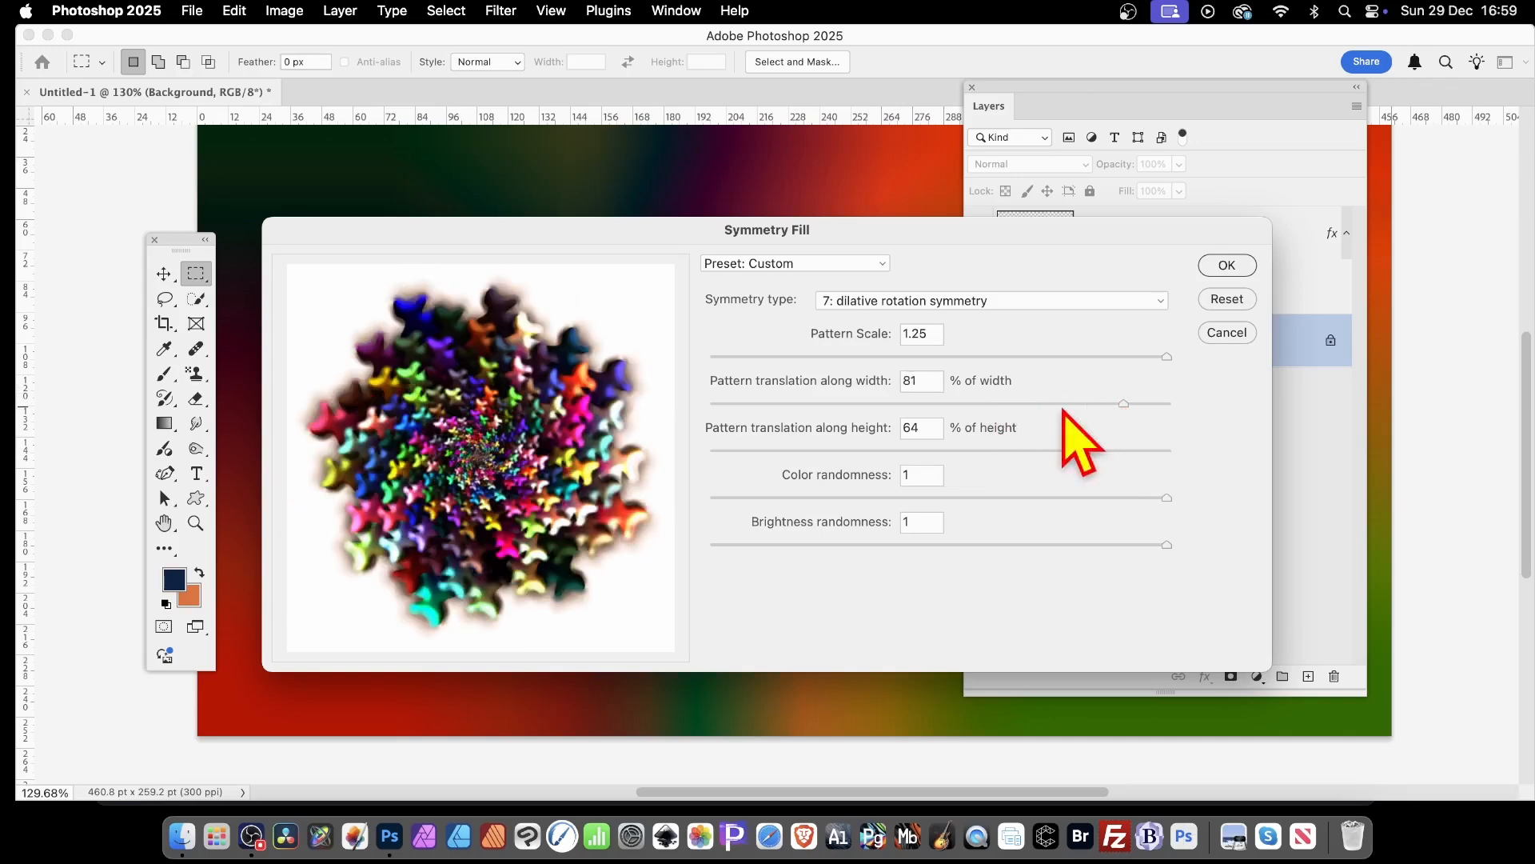
left_click_drag(790, 405, 761, 404)
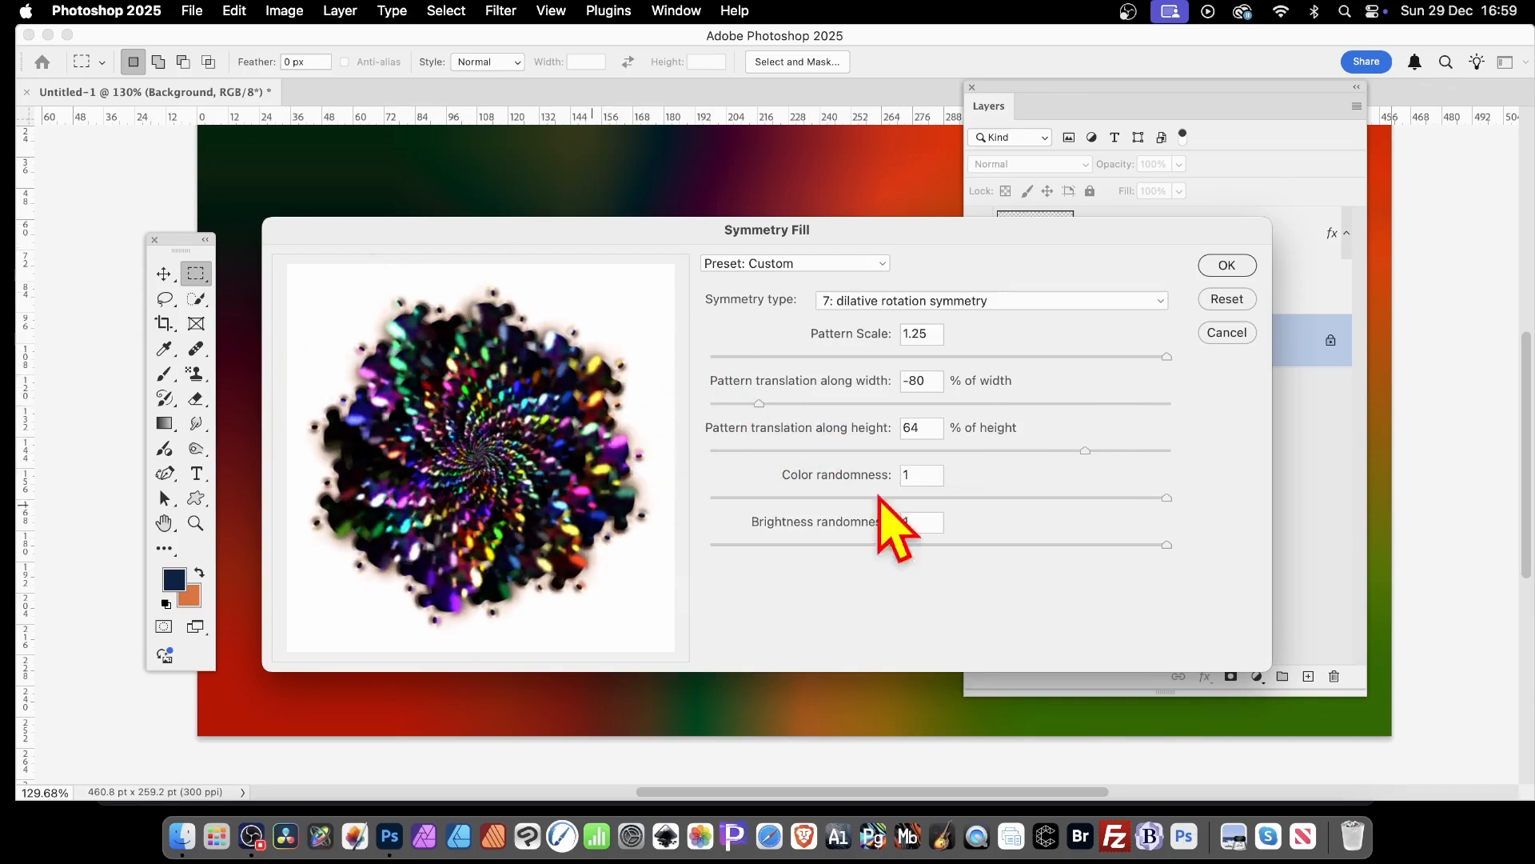
left_click(1226, 265)
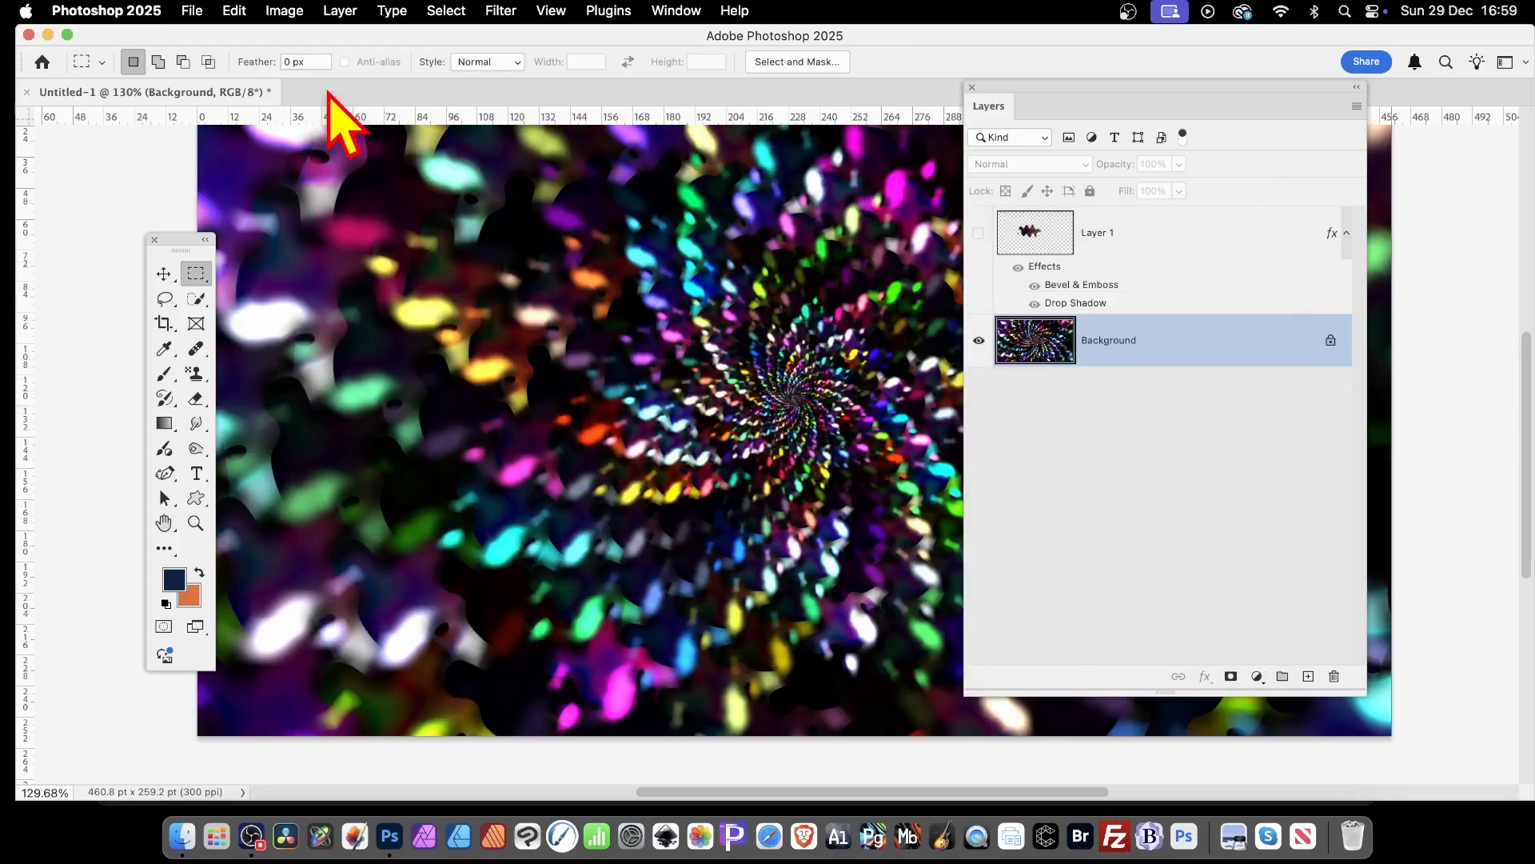
Apply Oil Paint to the Background layer with stylization 9.8, cleanliness 9.7, scale 7.4, bristle detail 10.0 and no lighting.
left_click_drag(1035, 116, 1194, 136)
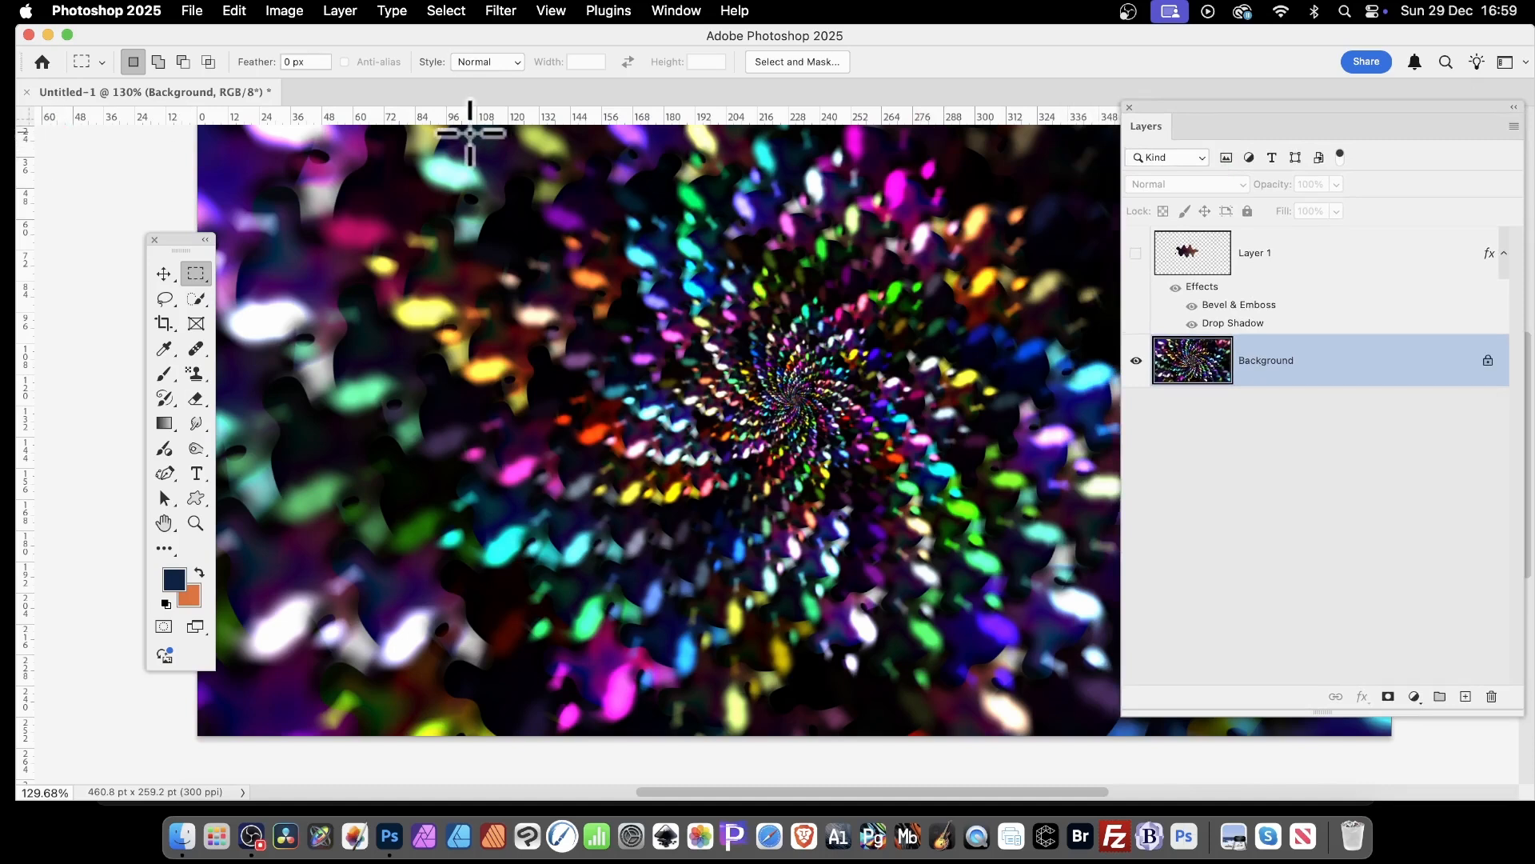
left_click(494, 11)
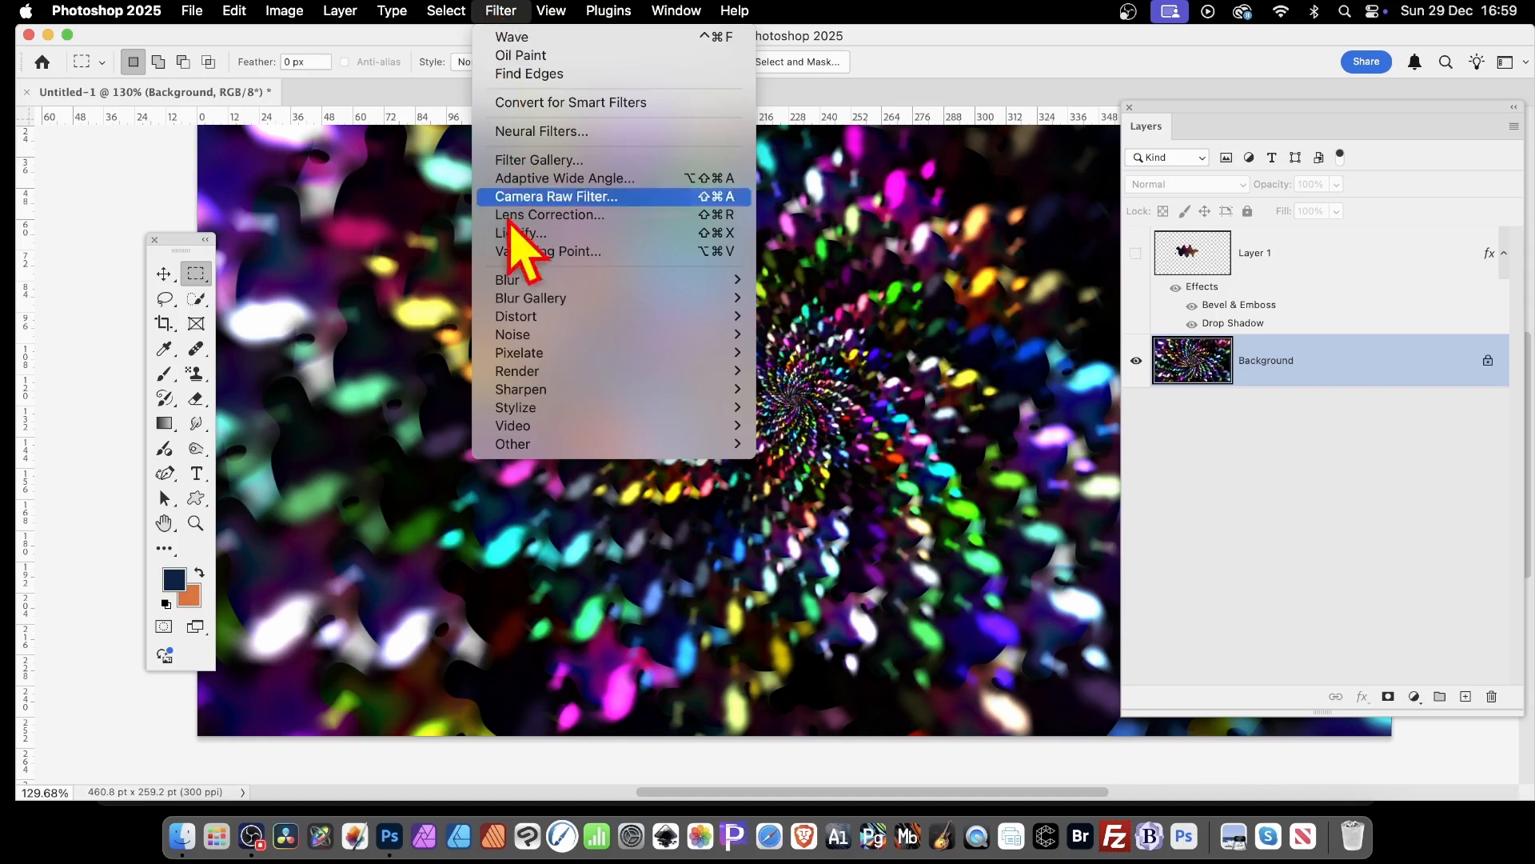
mouse_move(530, 410)
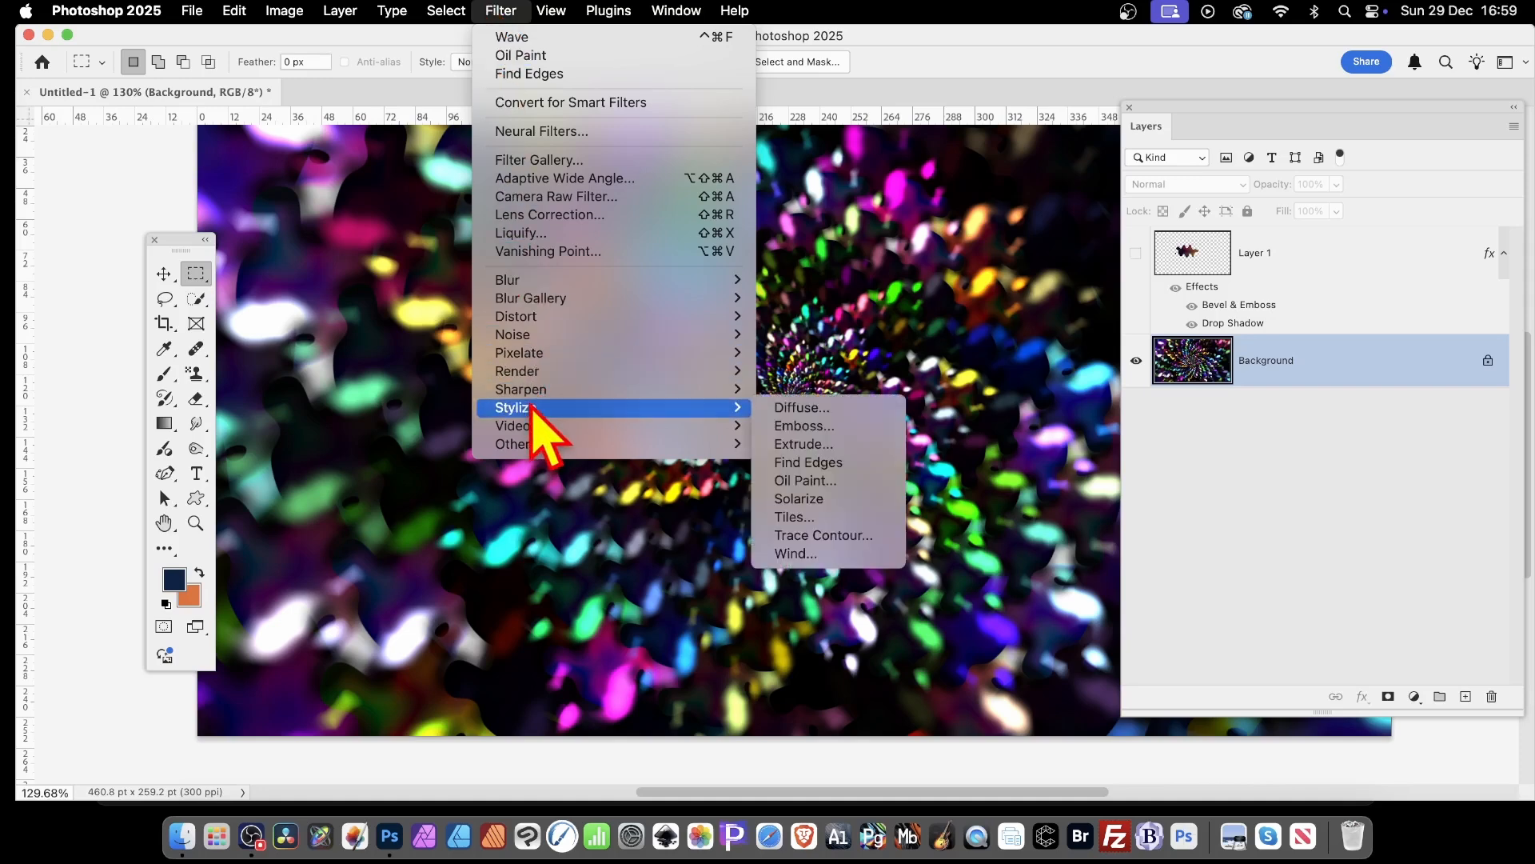
left_click(809, 483)
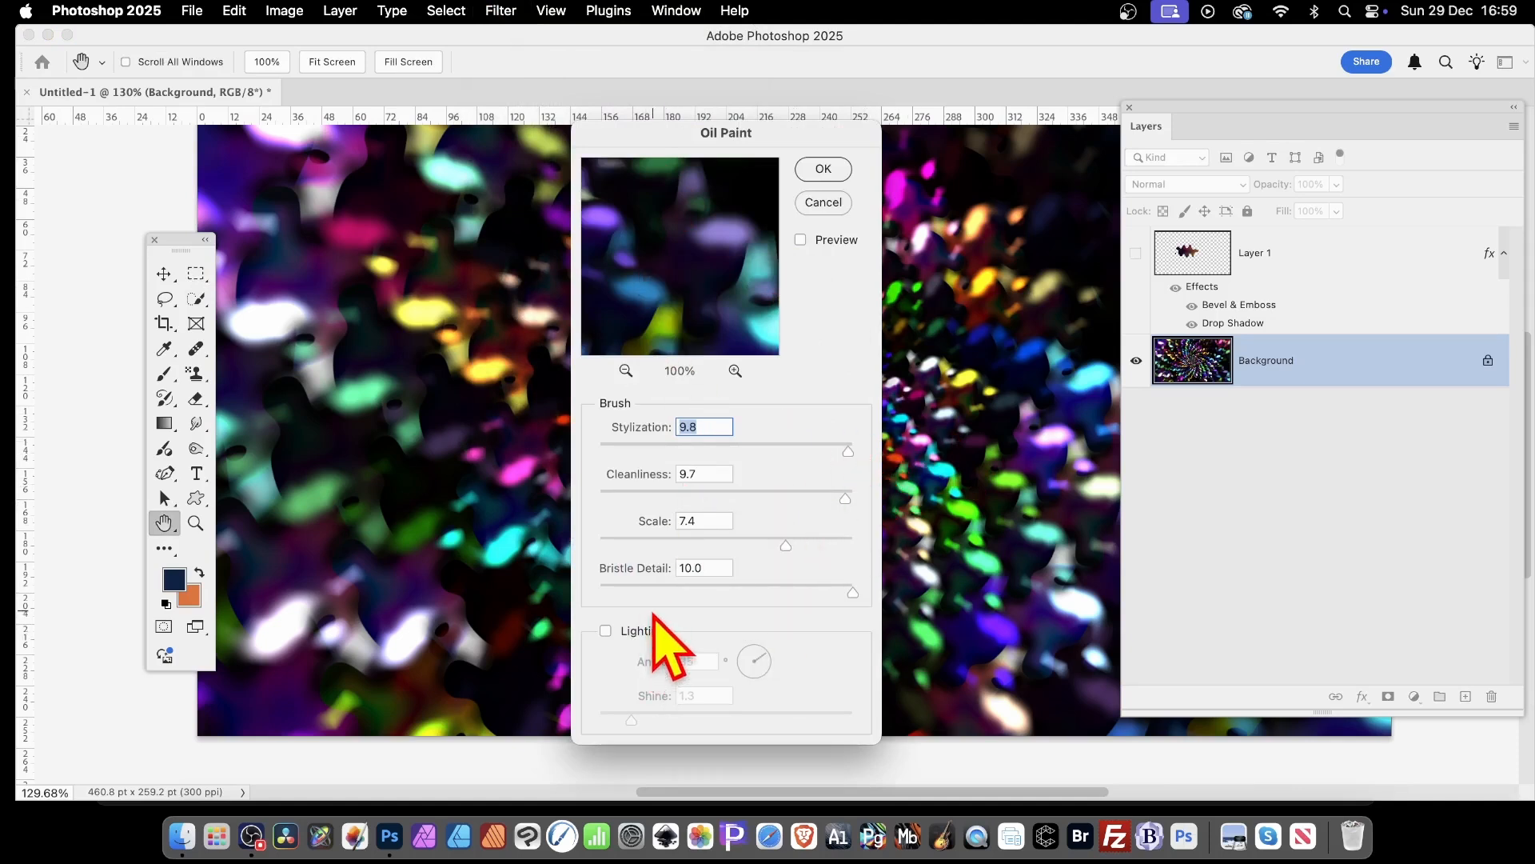
mouse_move(716, 240)
left_mouse_down()
mouse_move(846, 416)
mouse_move(912, 440)
left_mouse_up()
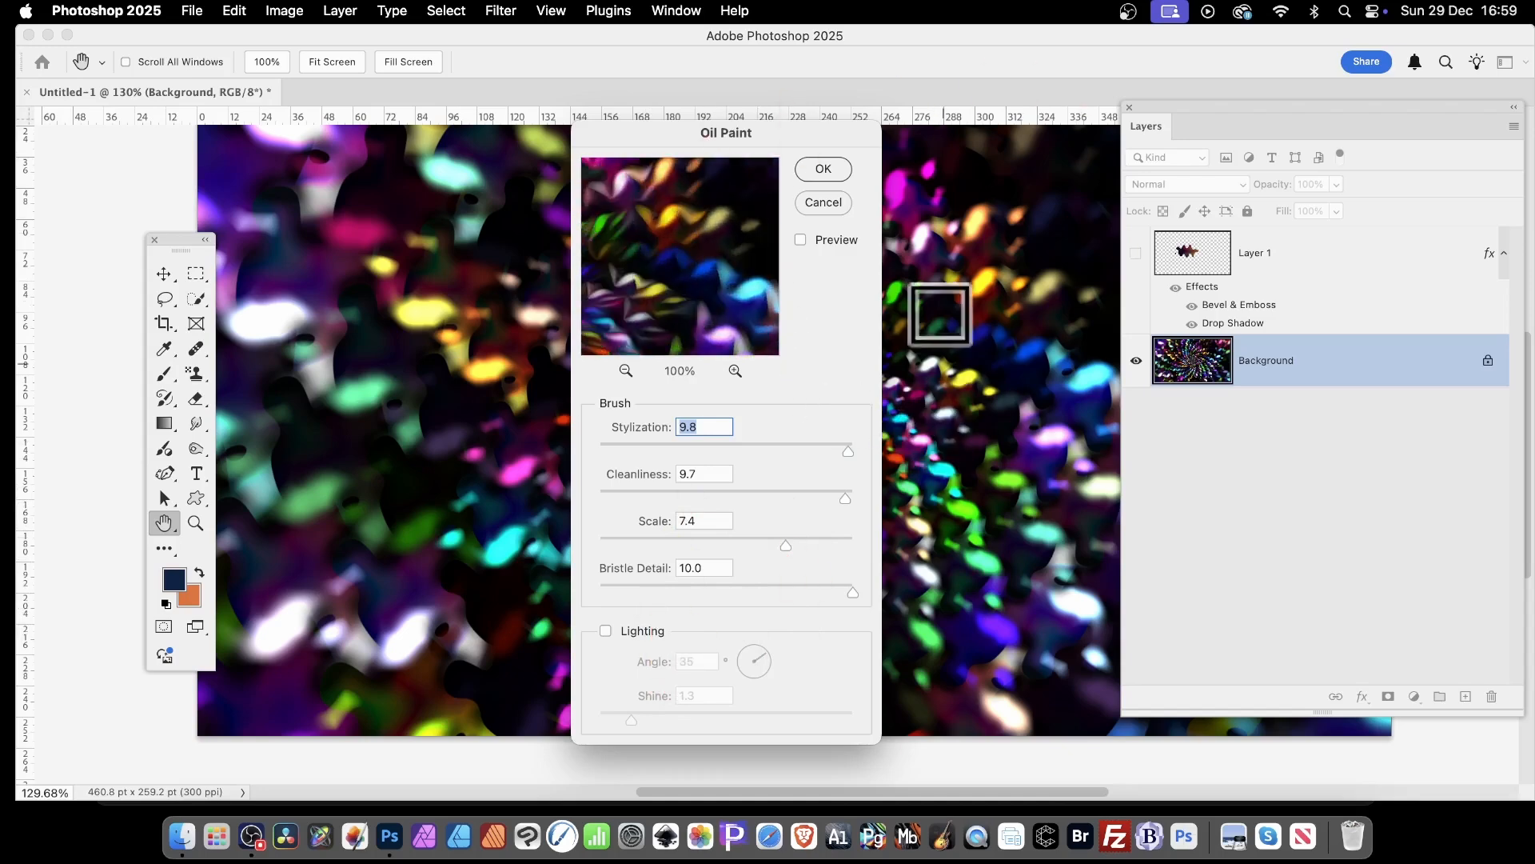
left_click(827, 168)
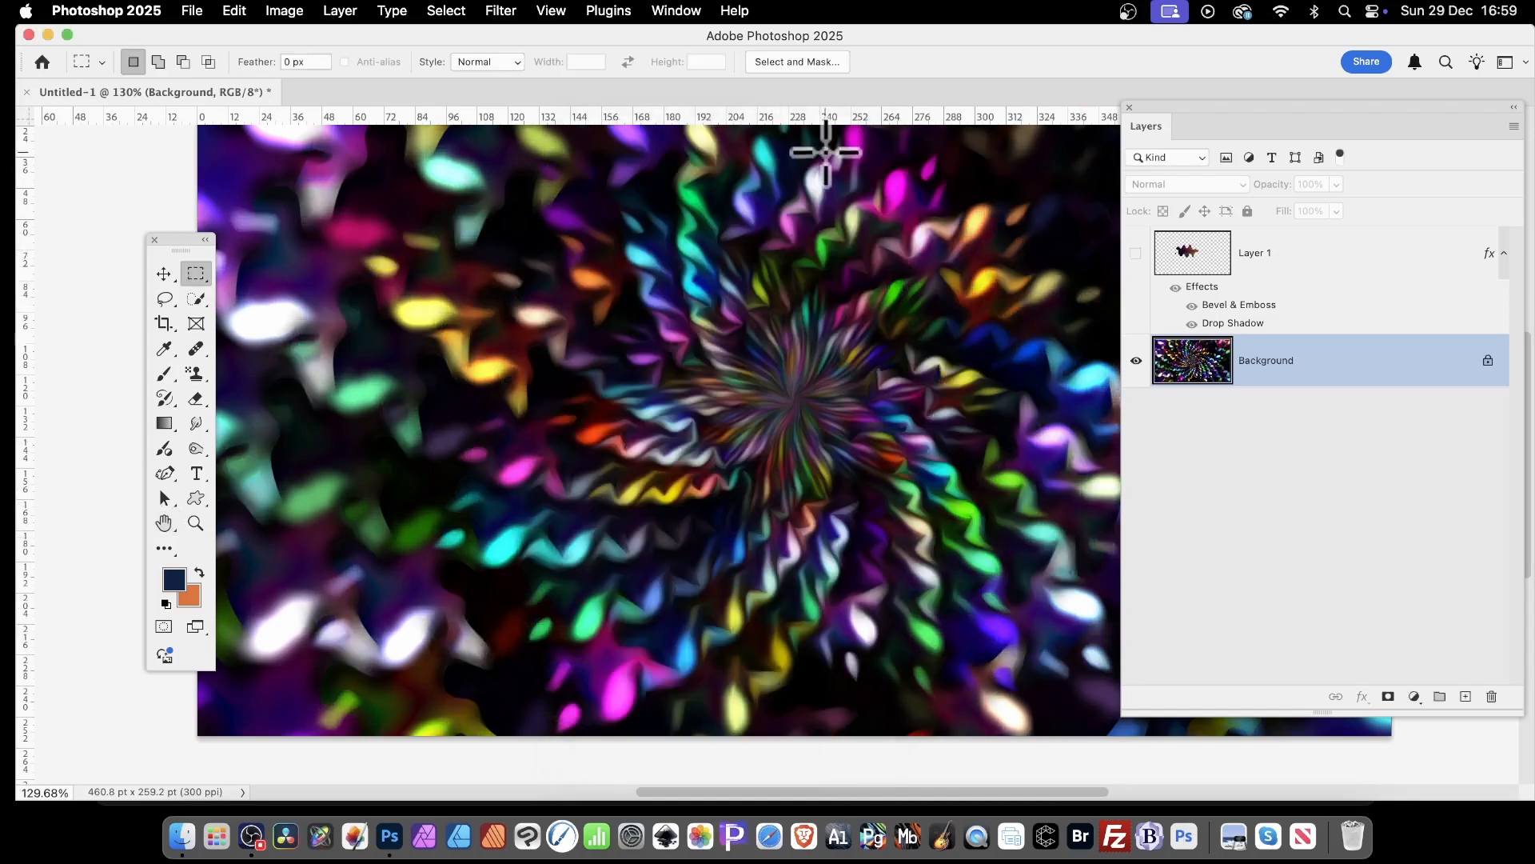
Reapply the Oil Paint filter to the Background layer with the same settings.
left_click(499, 11)
left_click(498, 36)
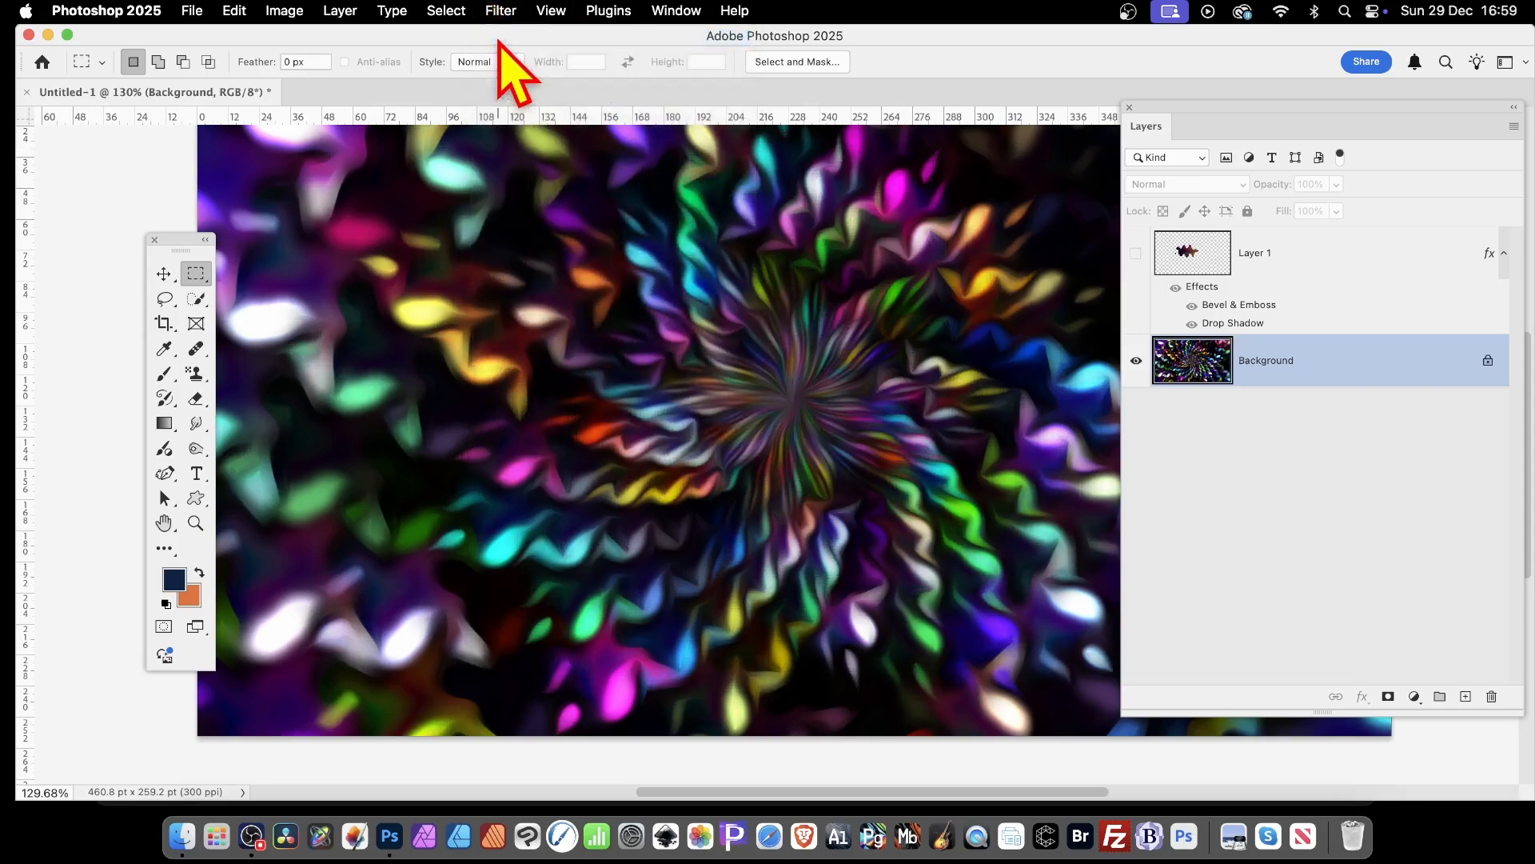
left_click(500, 11)
left_click(501, 11)
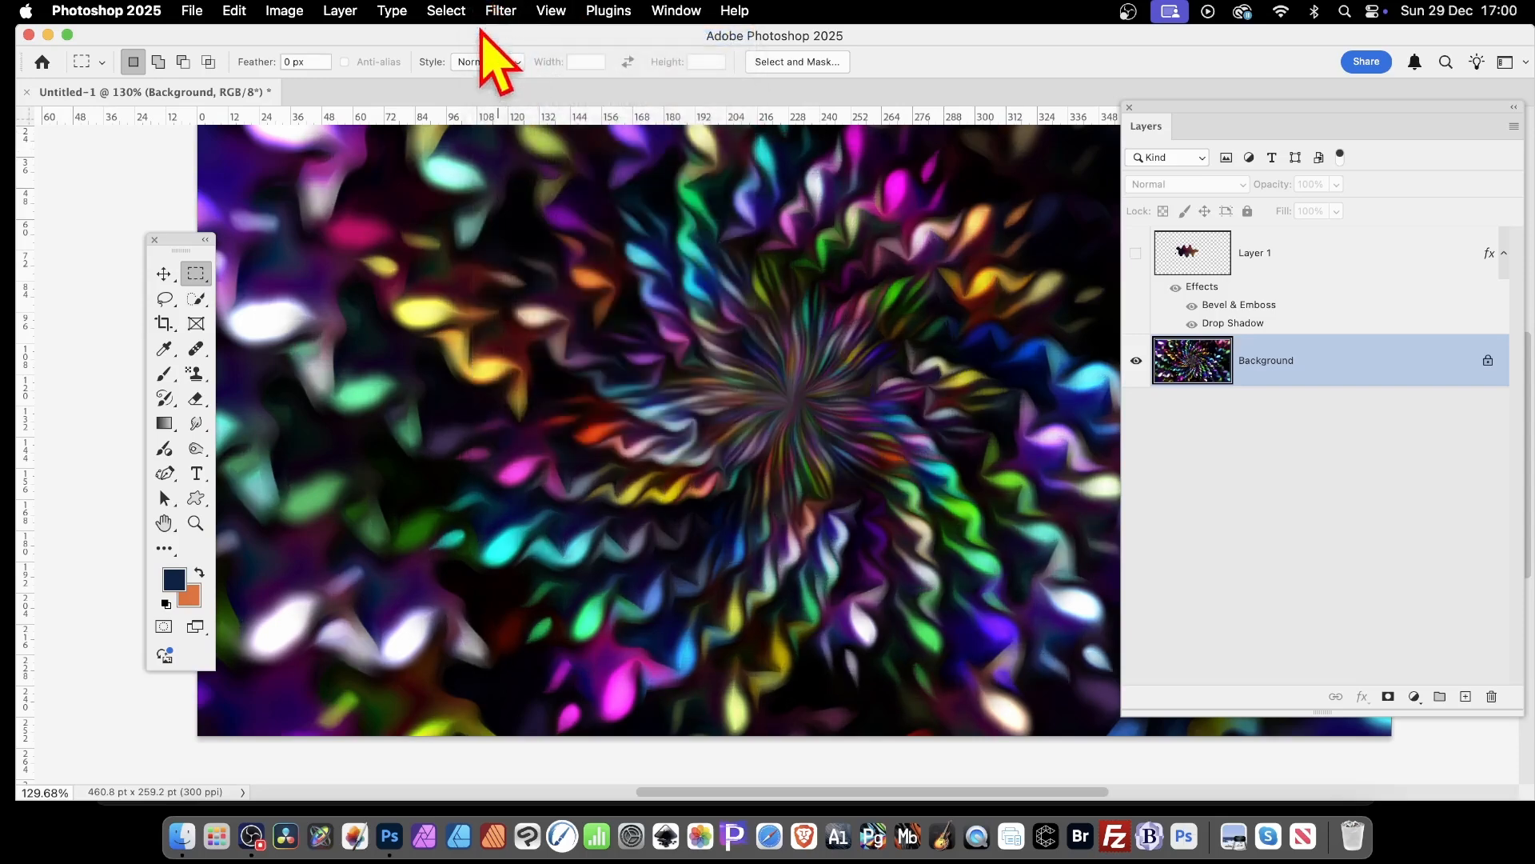
Brighten the Background layer with Levels, setting the midtone input to about 1.13 and the white input to 207.
left_click(284, 11)
mouse_move(296, 67)
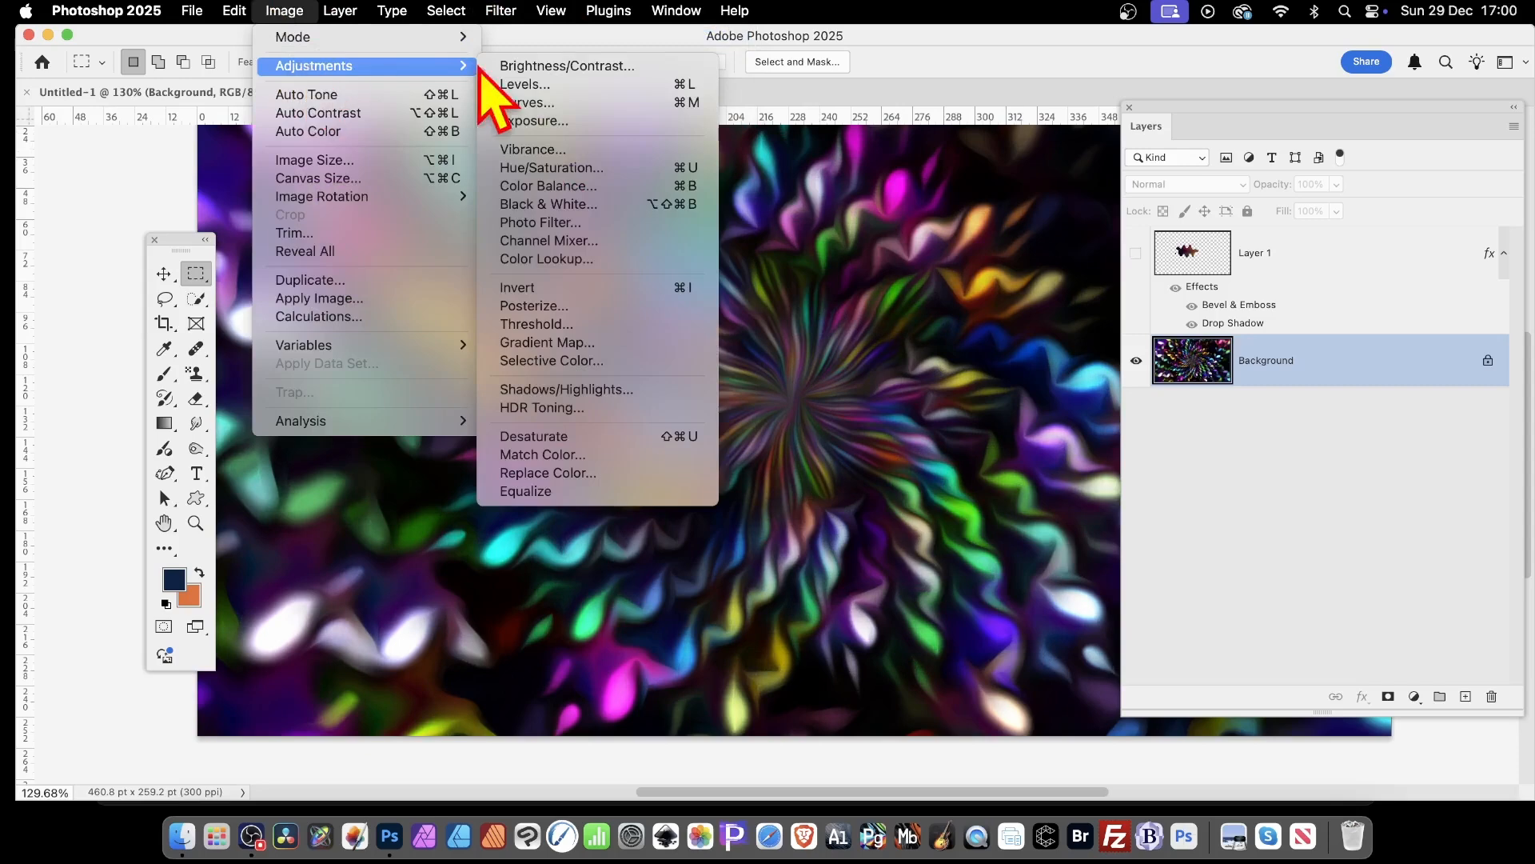
left_click(547, 88)
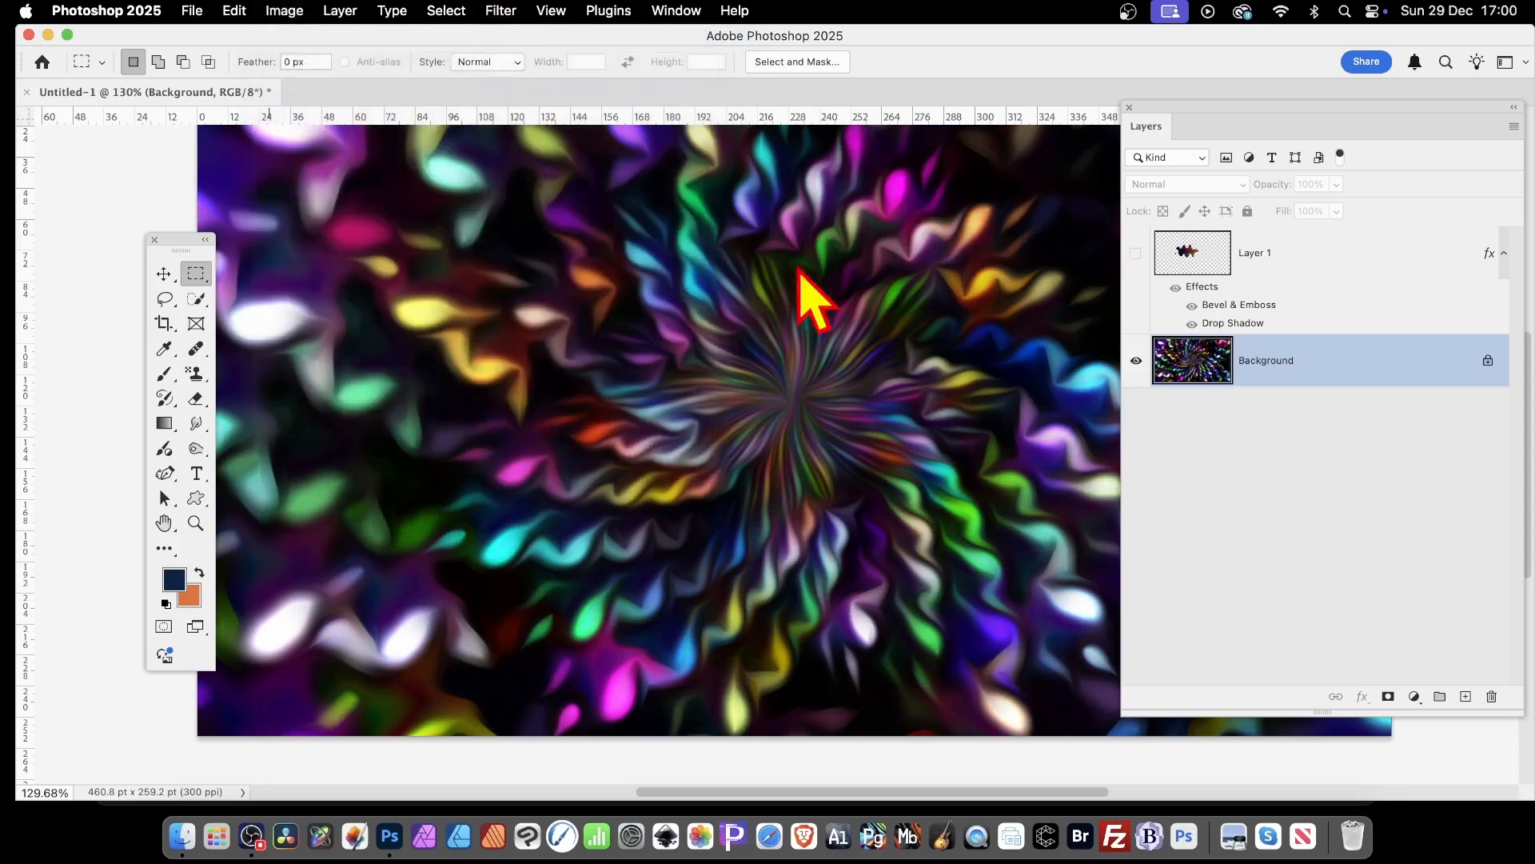
left_click_drag(1246, 425, 1221, 430)
left_click_drag(1352, 424, 1337, 426)
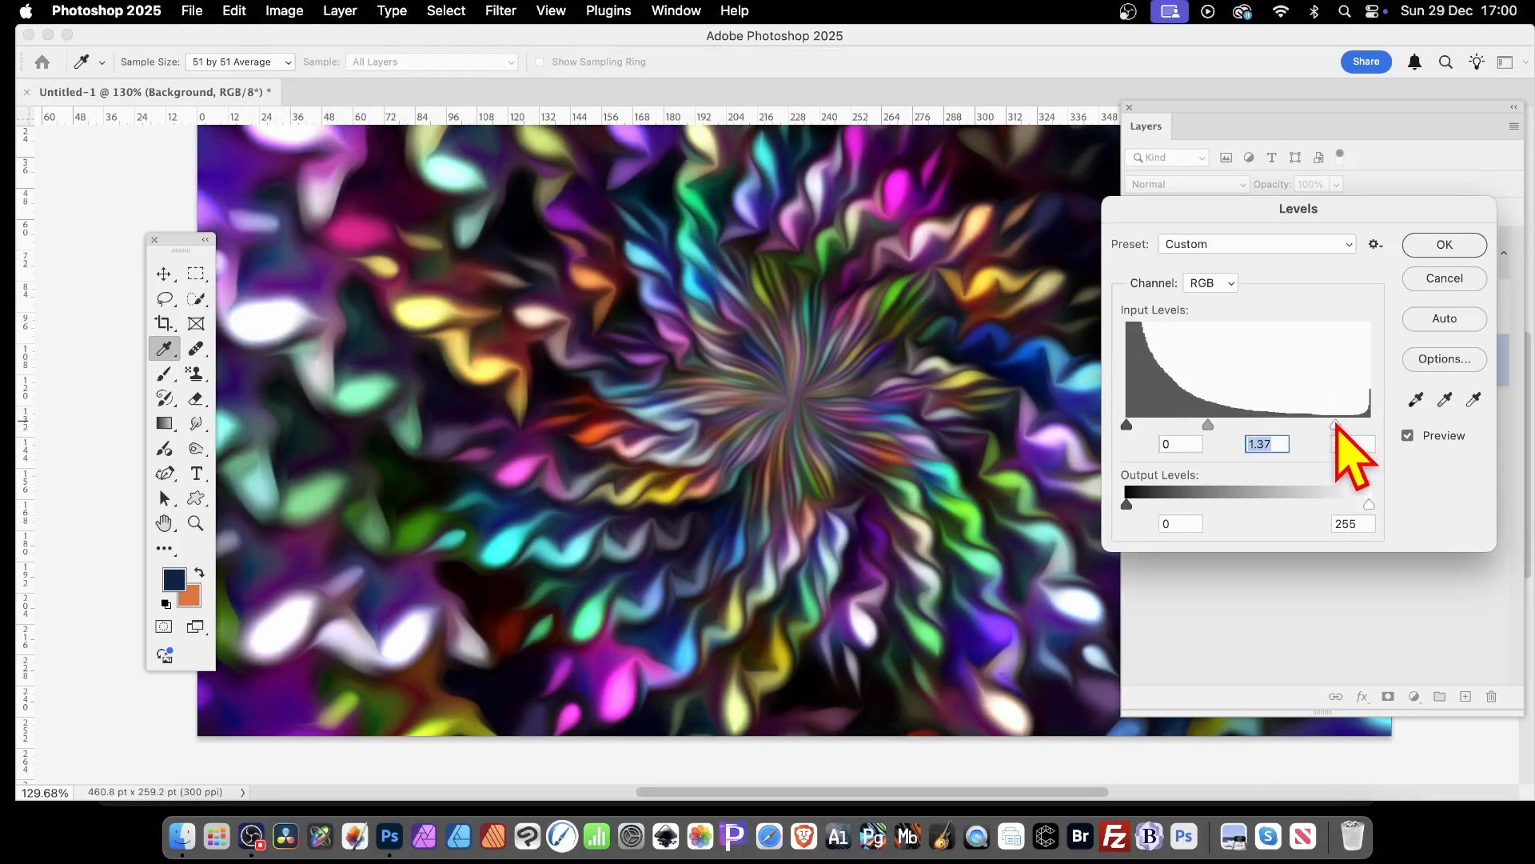
left_click(1324, 425)
left_click_drag(1209, 427, 1218, 427)
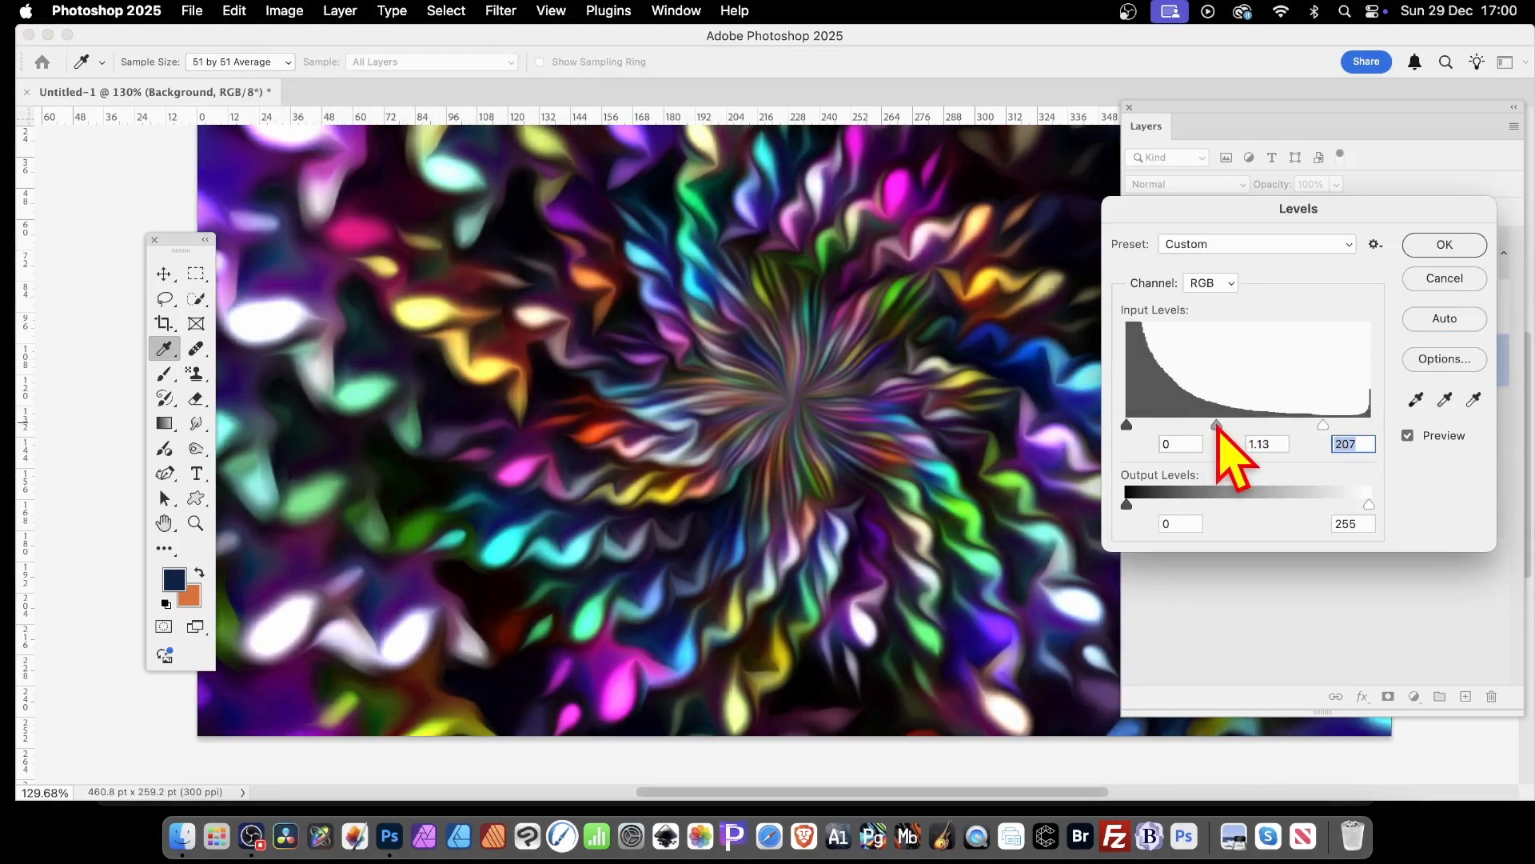
left_click(1435, 245)
key("m")
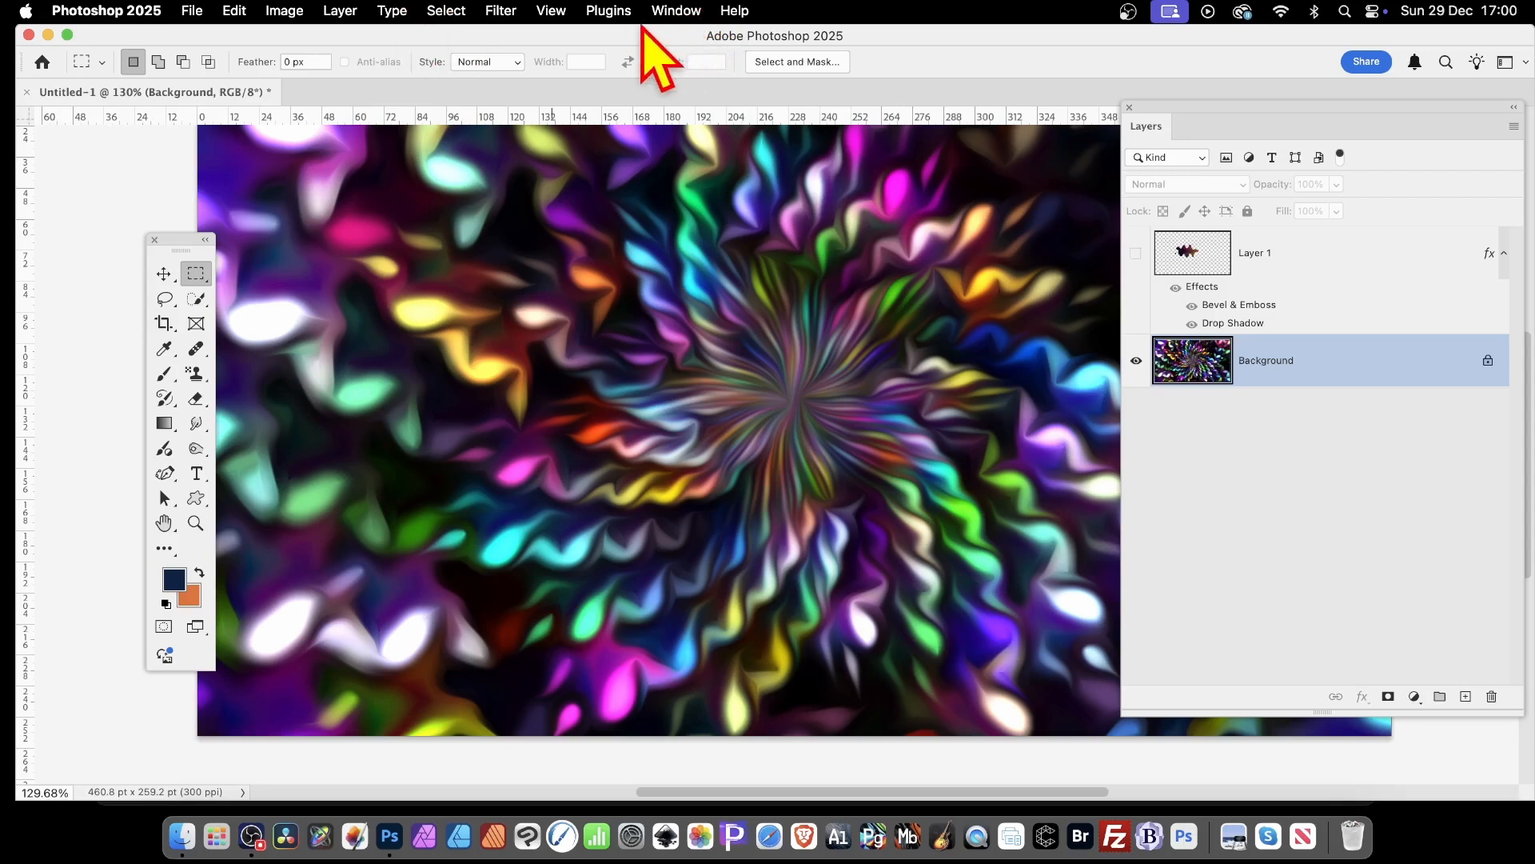
Apply Find Edges to the Background layer and invert its colours.
left_click(498, 10)
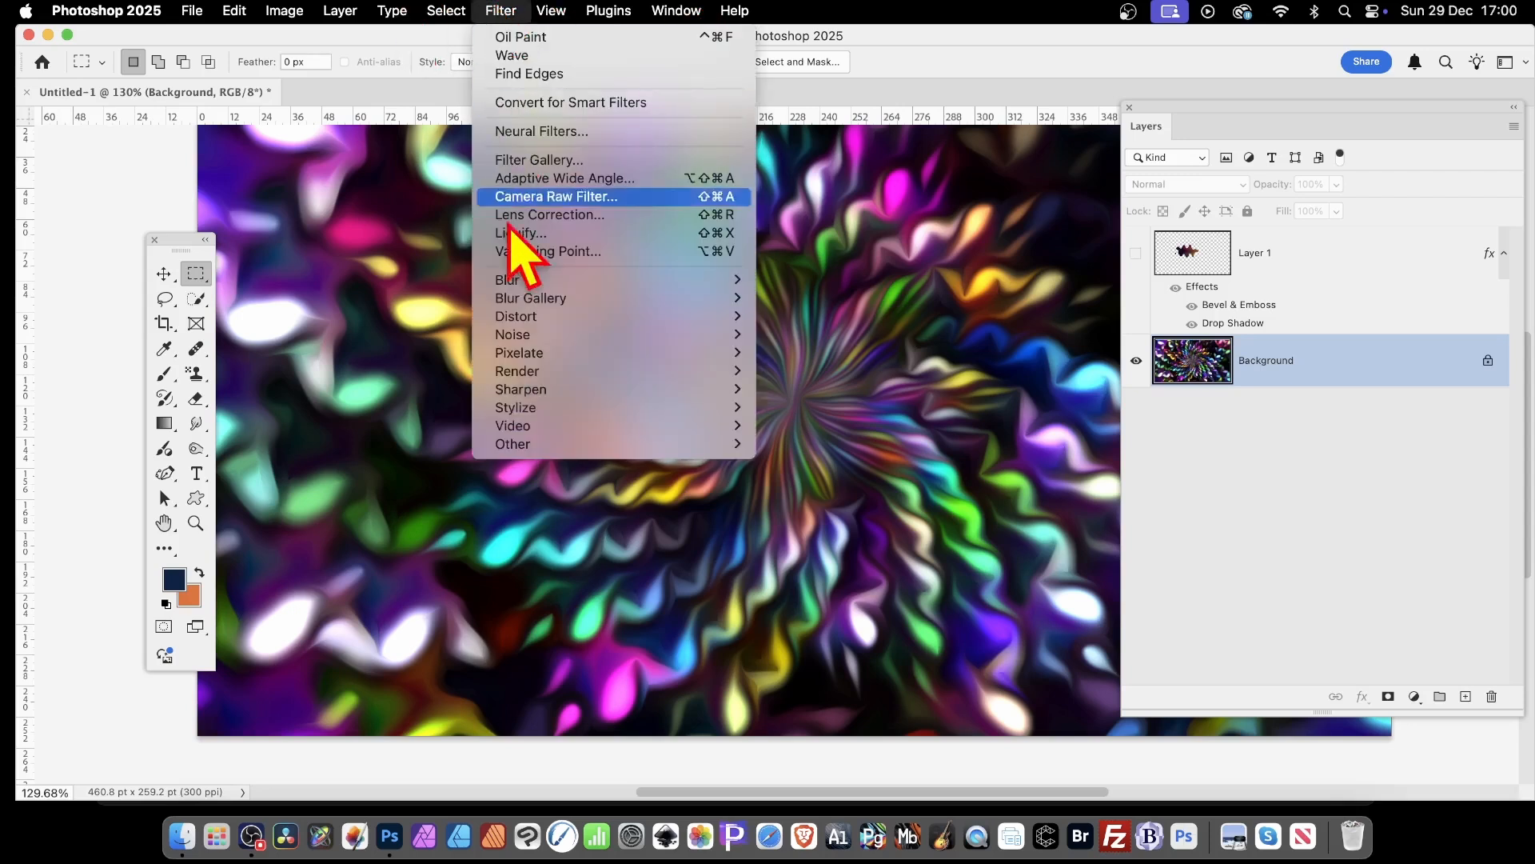
mouse_move(584, 408)
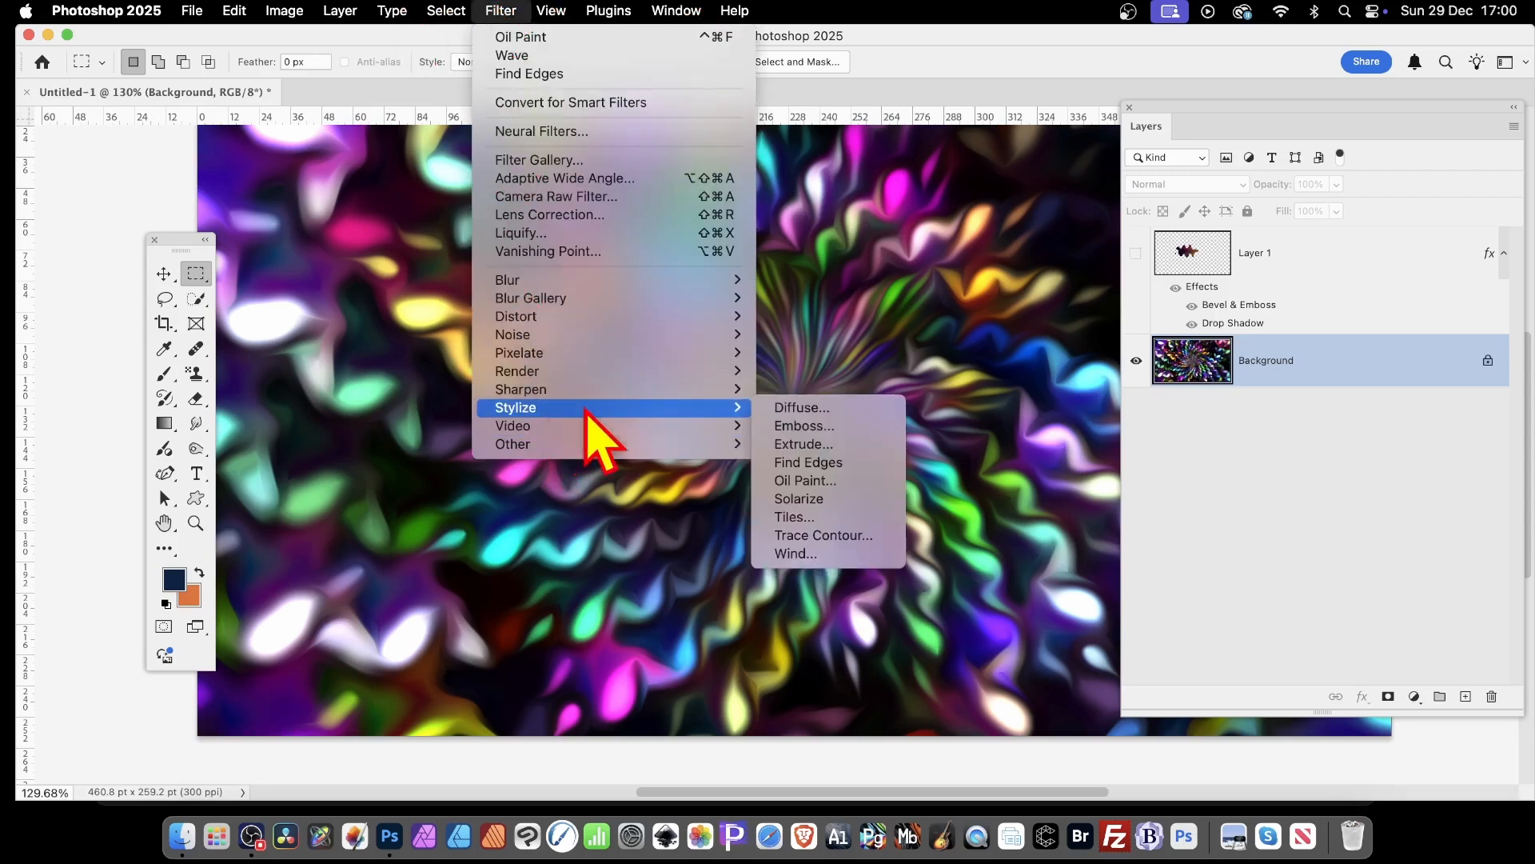
left_click(827, 468)
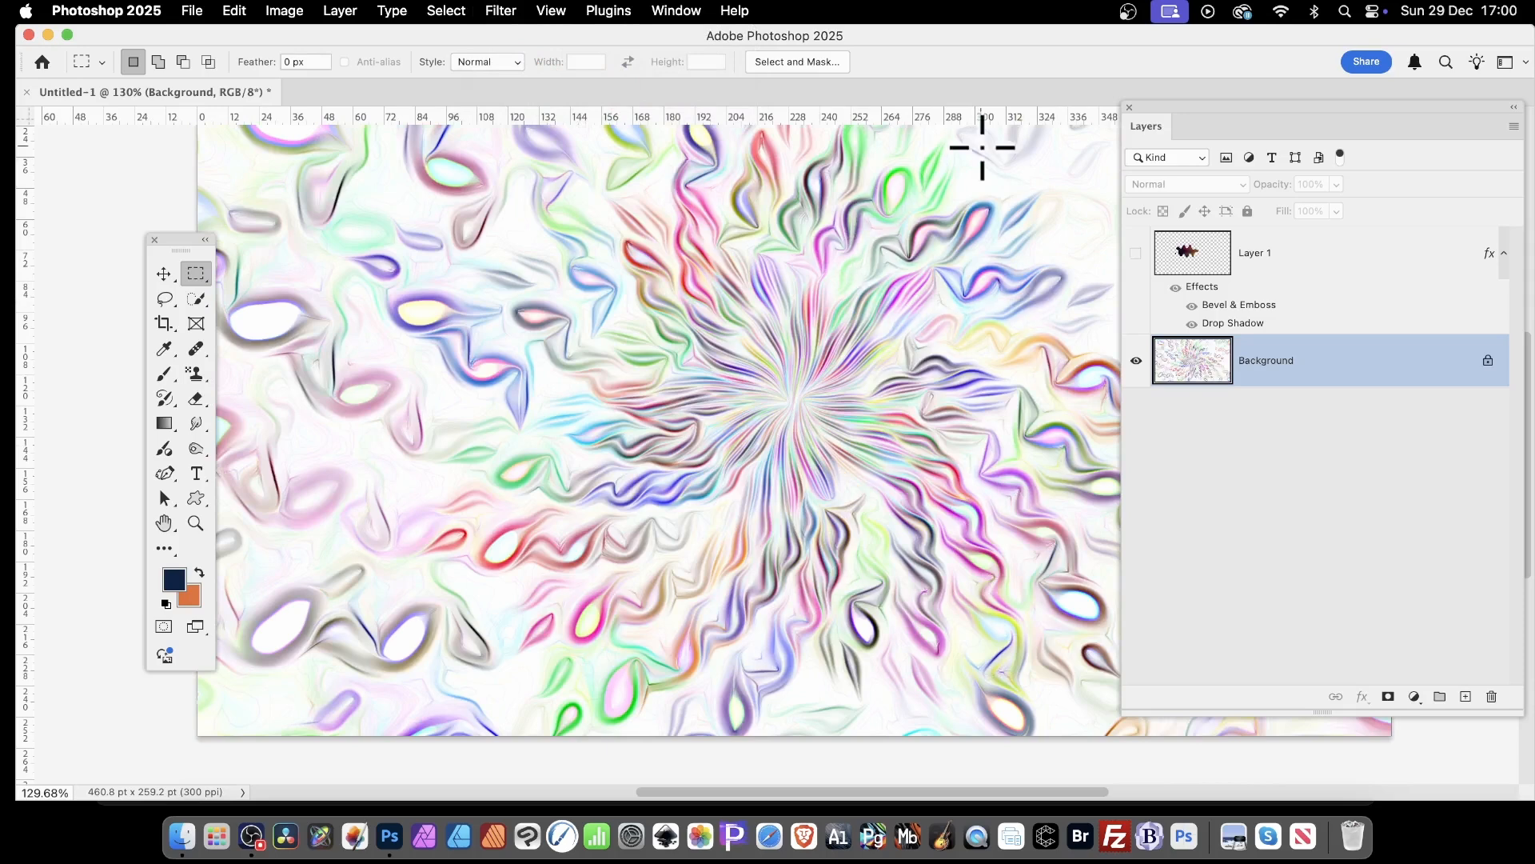
left_click(272, 11)
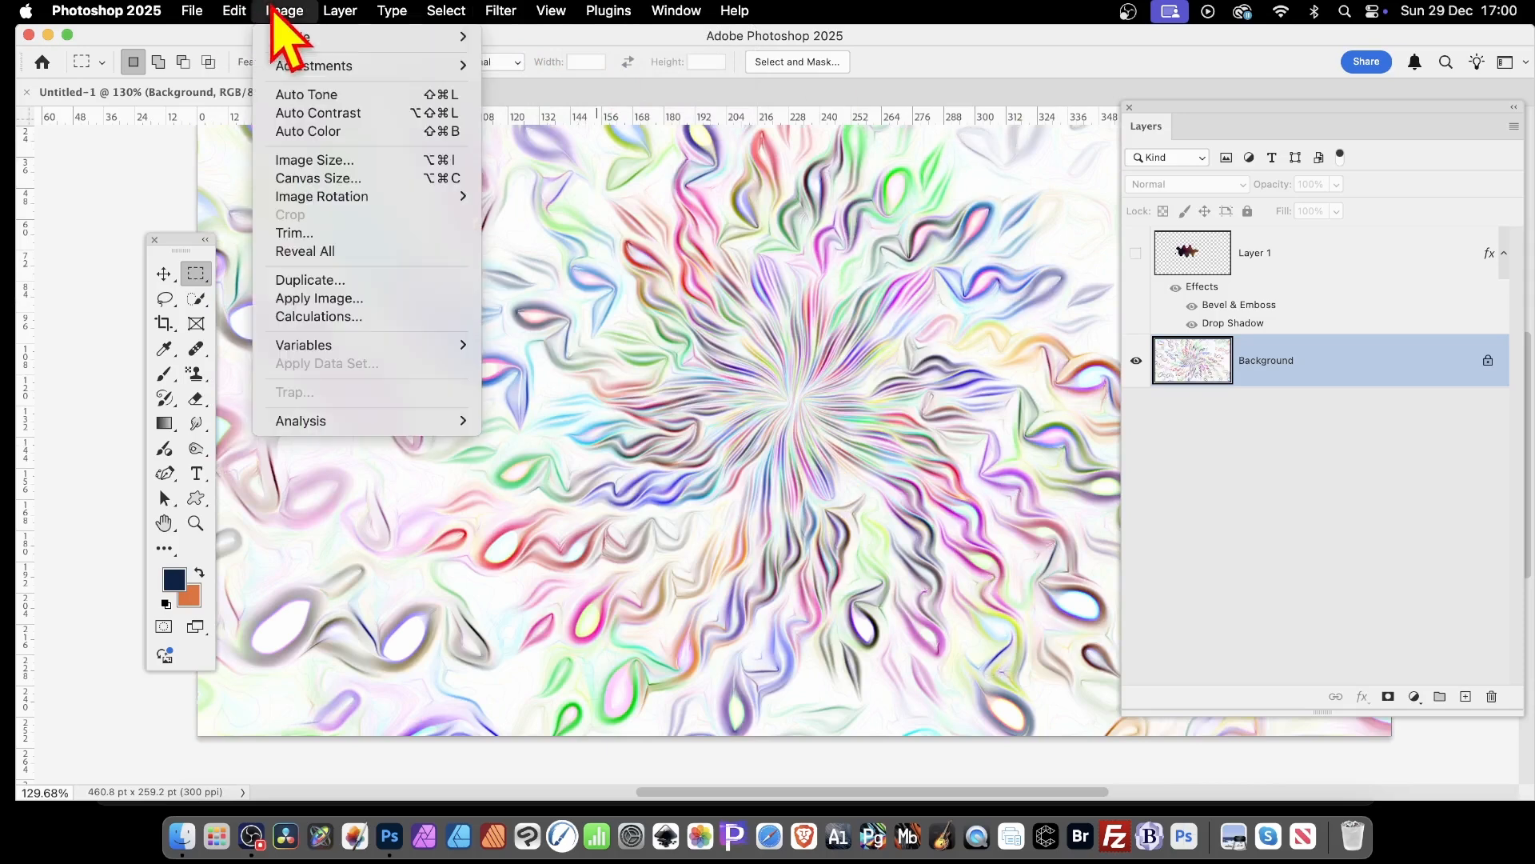
mouse_move(280, 66)
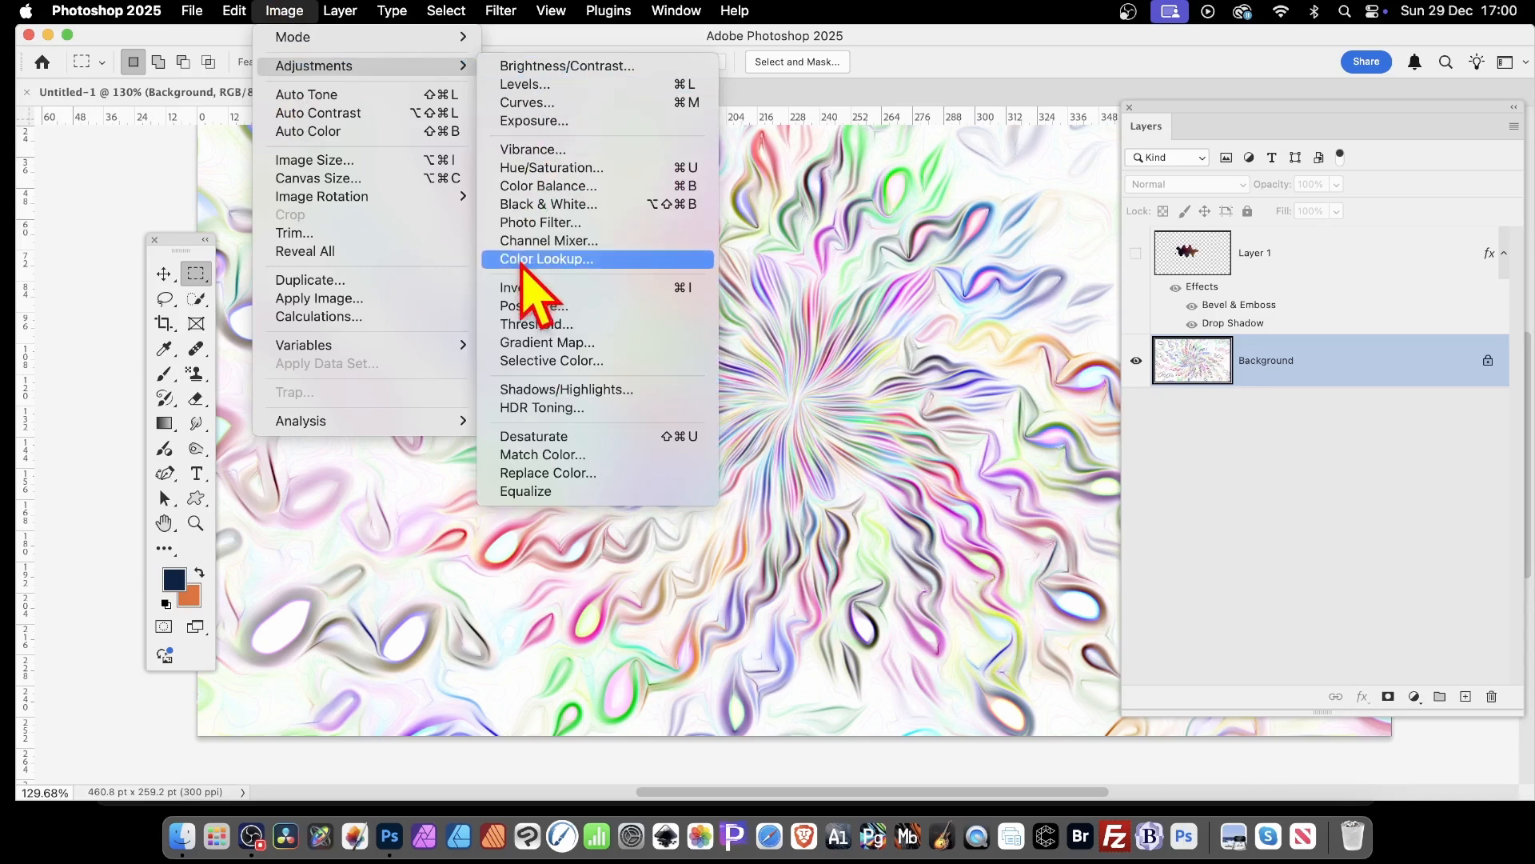
left_click(531, 288)
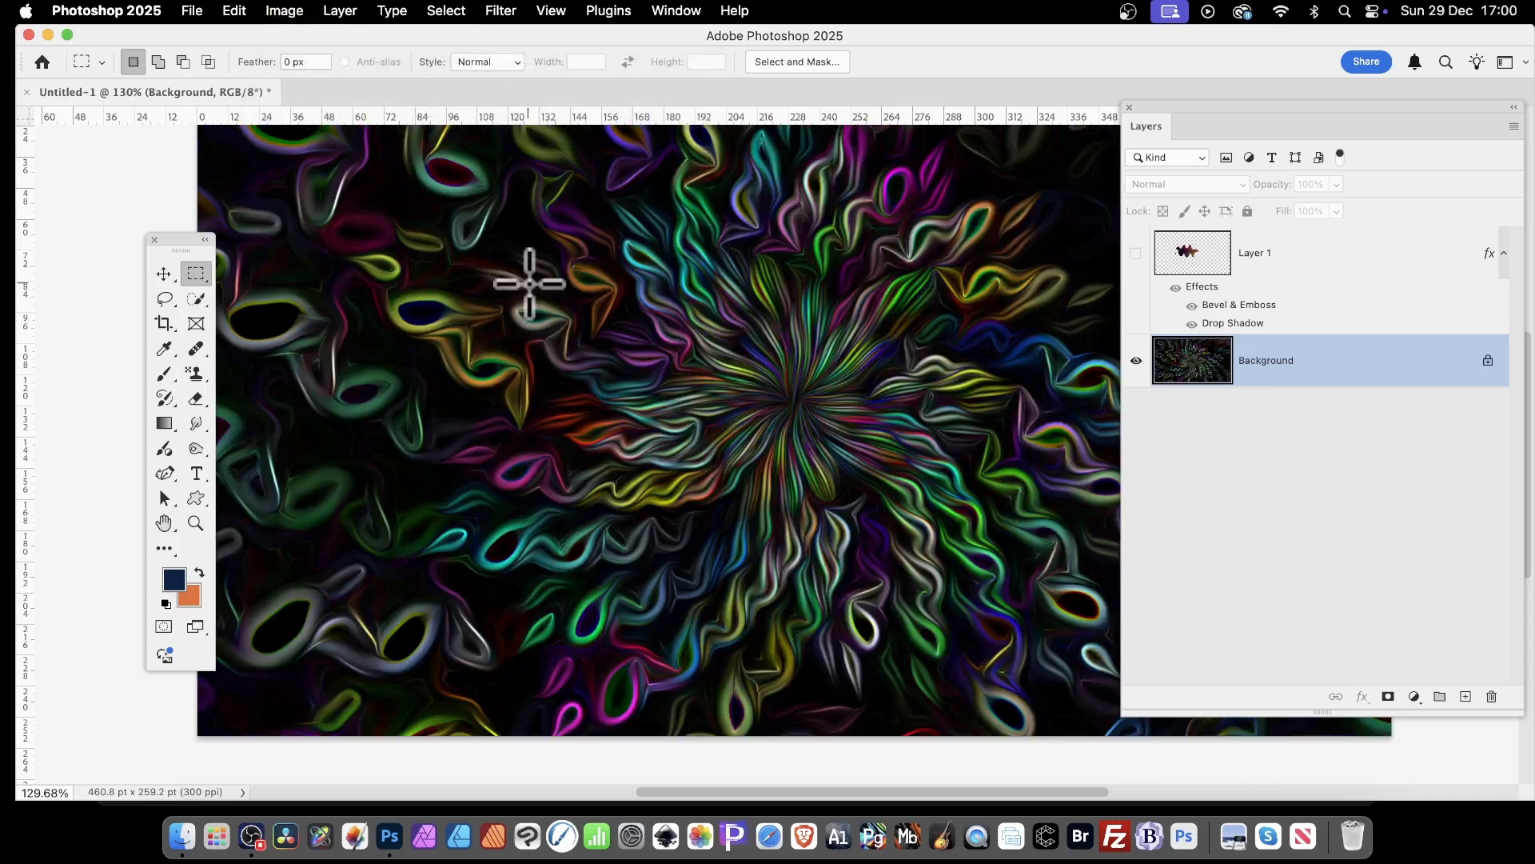
Brighten the inverted edge design with Levels, using a midtone input of 1.53 and a white input of 176.
left_click(276, 11)
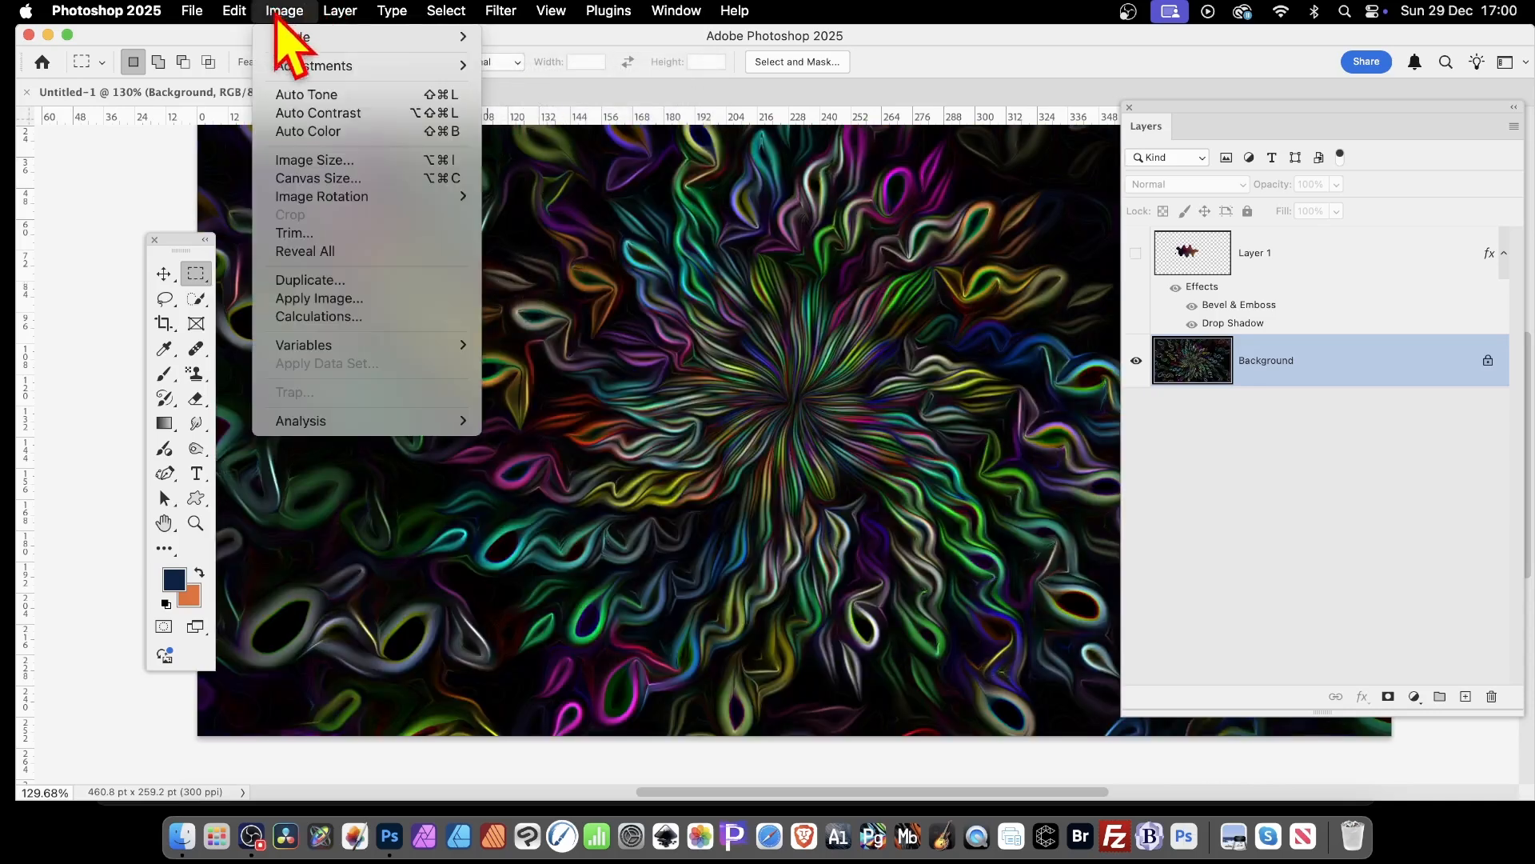
mouse_move(281, 68)
left_click(552, 85)
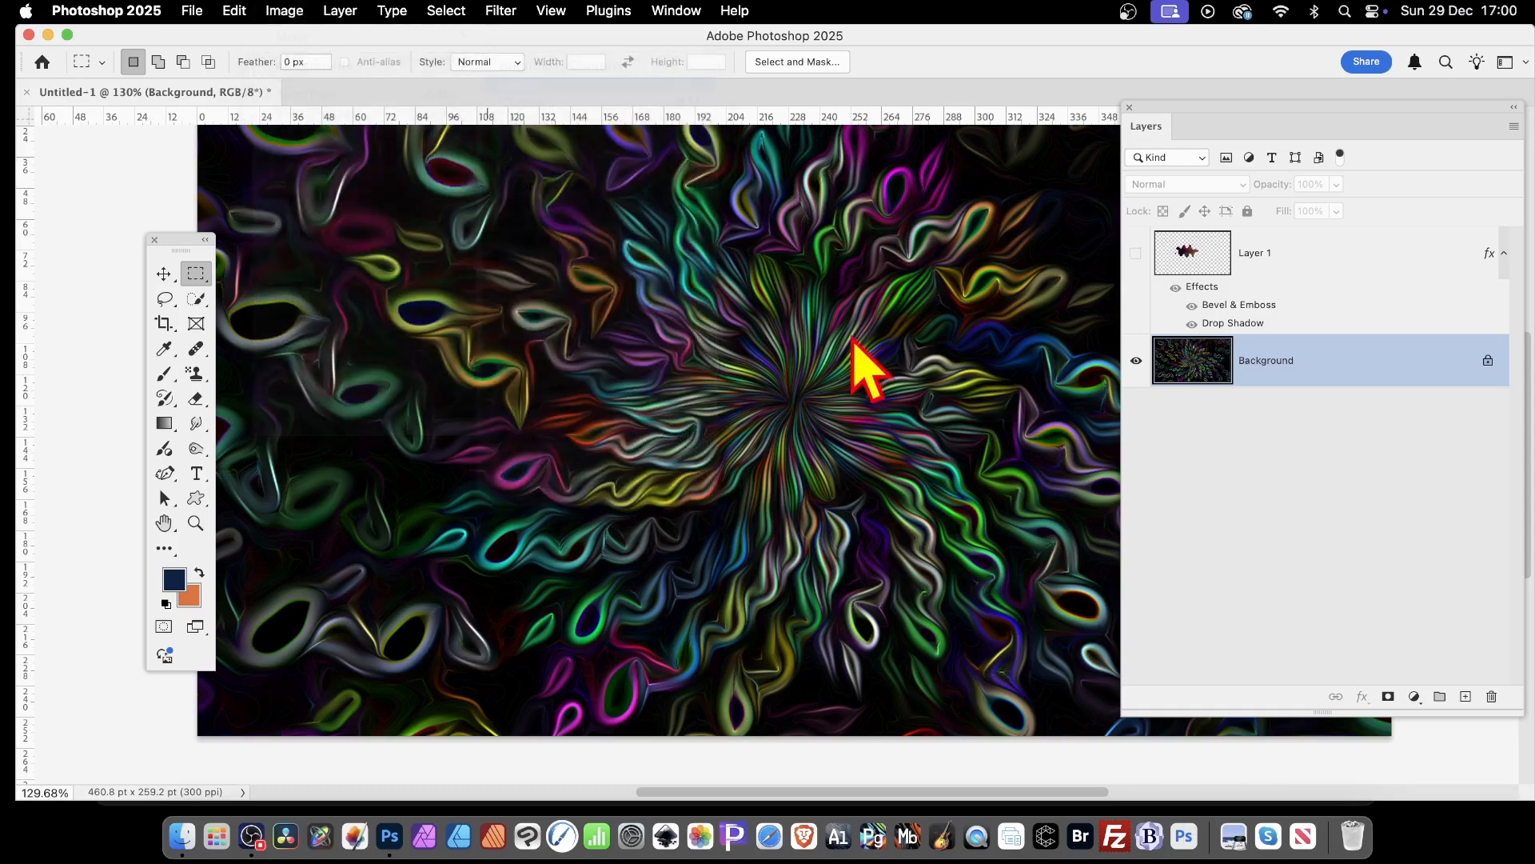
left_click_drag(1247, 425, 1205, 425)
left_click_drag(1369, 425, 1295, 425)
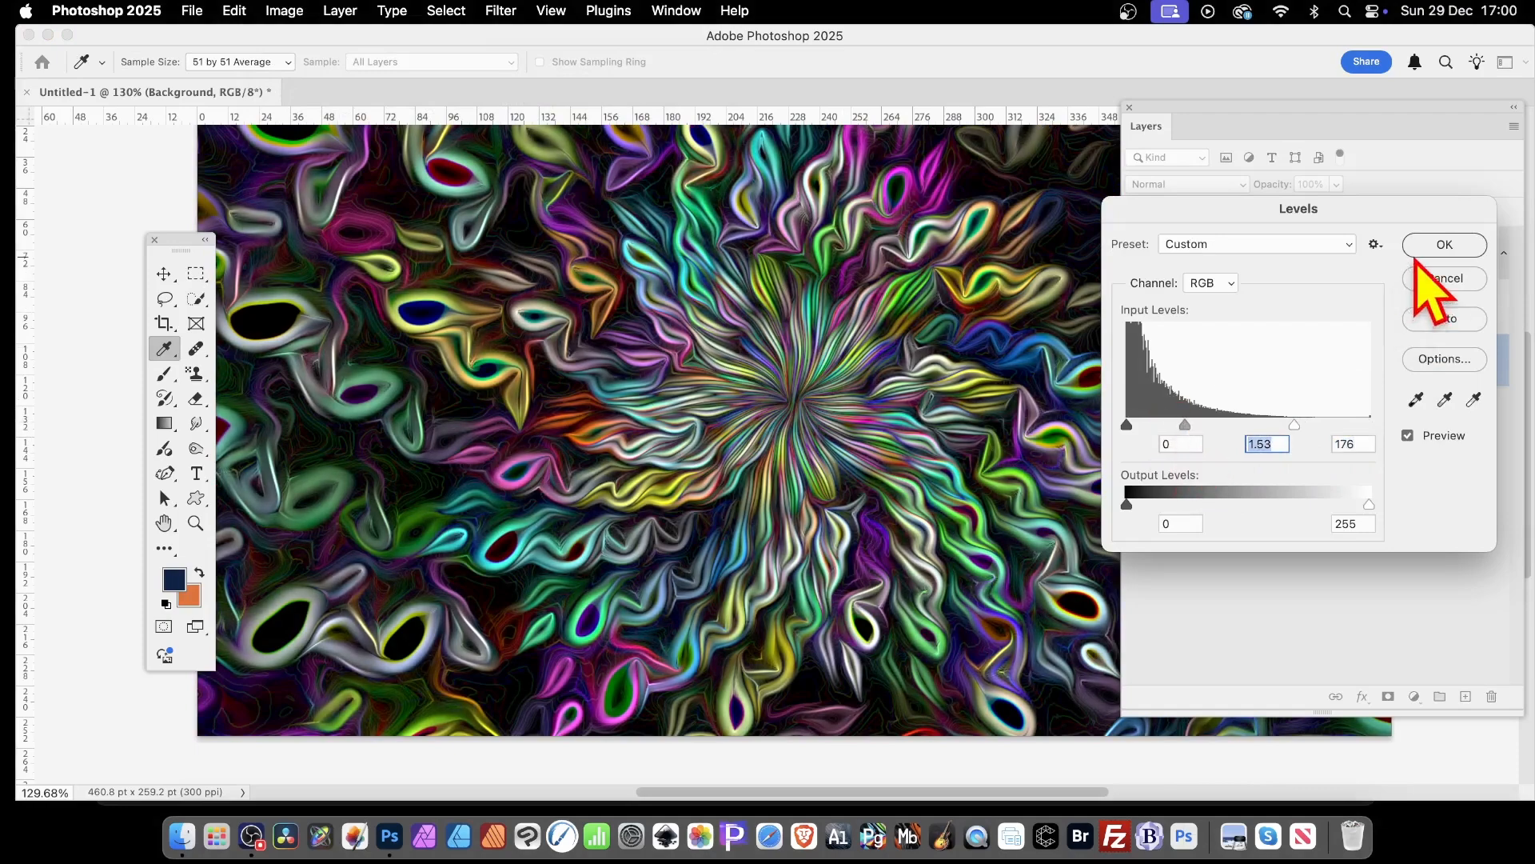
left_click(1443, 245)
key("m")
Reapply the Oil Paint filter to the Background layer and lasso a curved, branching piece from the petals left of the centre.
left_click(504, 11)
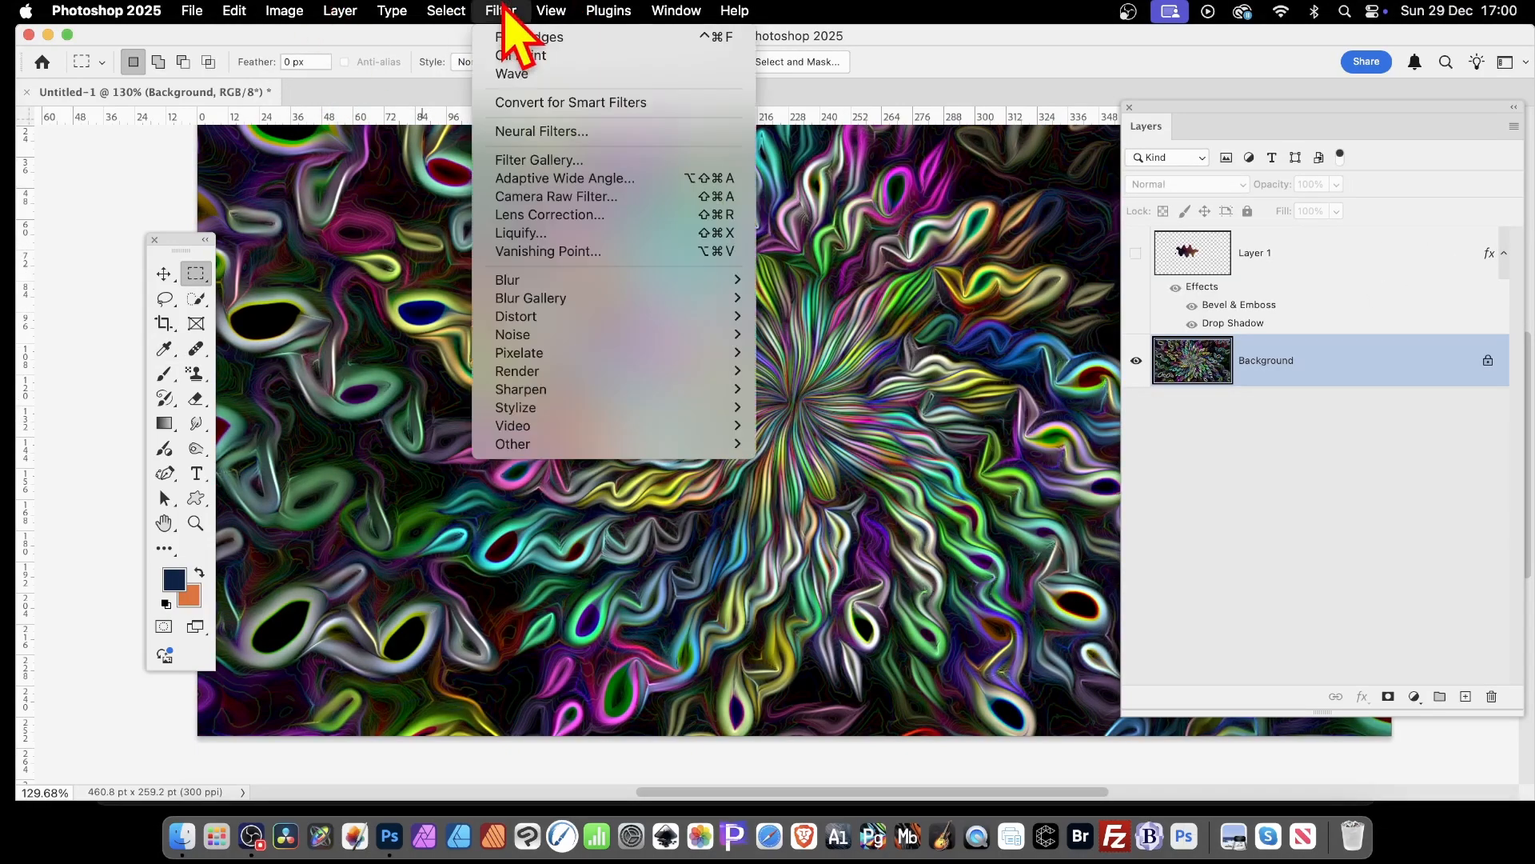
left_click(505, 56)
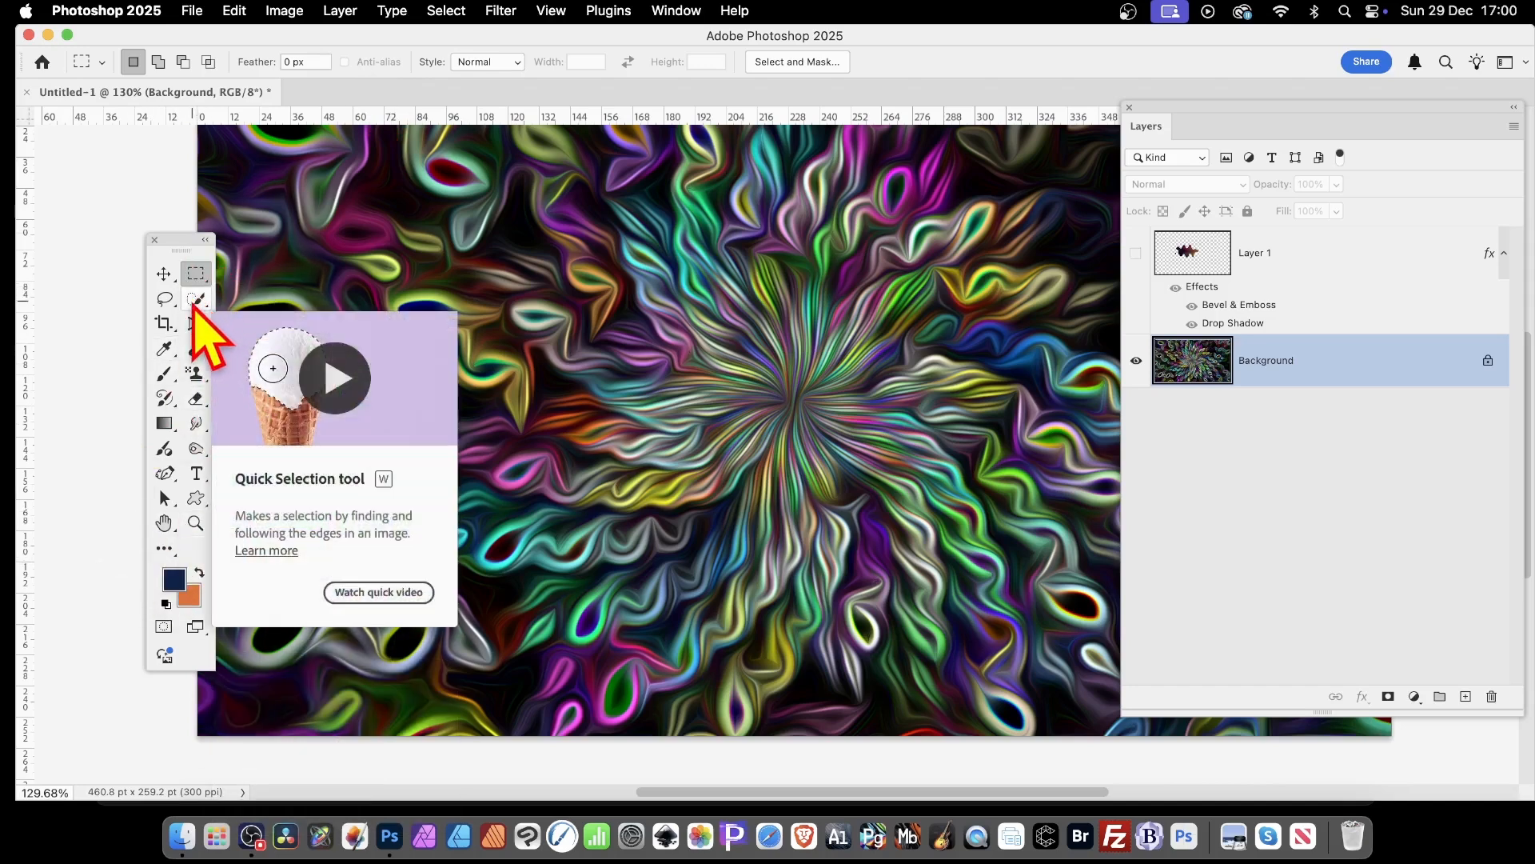
left_click(167, 301)
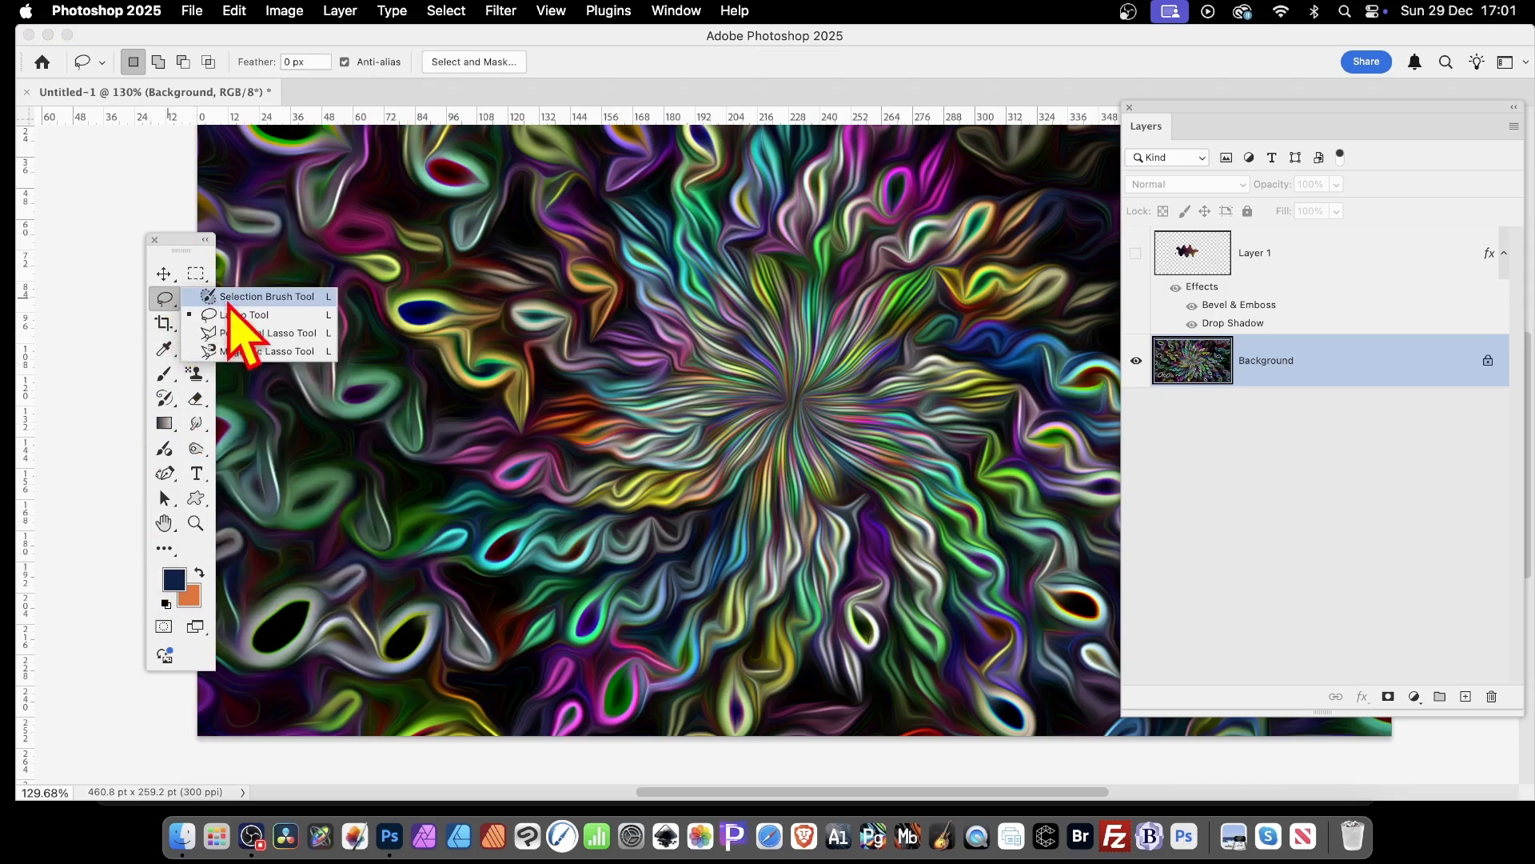
left_click(248, 315)
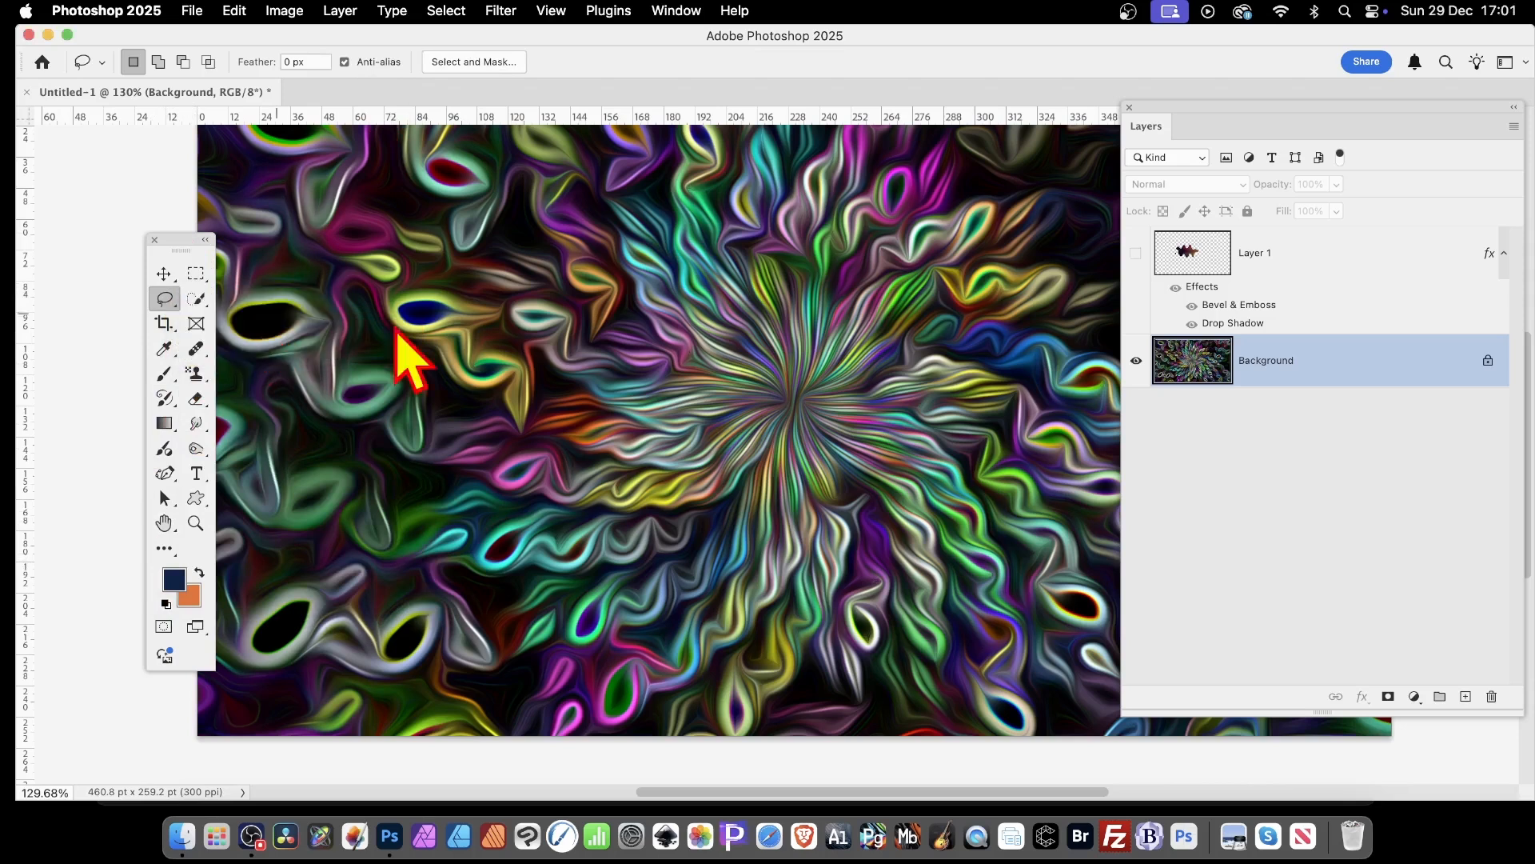
mouse_move(538, 296)
left_mouse_down()
mouse_move(441, 336)
mouse_move(453, 388)
mouse_move(431, 448)
mouse_move(492, 510)
mouse_move(503, 450)
mouse_move(480, 432)
mouse_move(505, 398)
mouse_move(451, 362)
mouse_move(594, 320)
mouse_move(641, 385)
mouse_move(662, 336)
mouse_move(602, 283)
mouse_move(586, 243)
mouse_move(559, 286)
mouse_move(535, 263)
mouse_move(486, 266)
mouse_move(535, 304)
left_mouse_up()
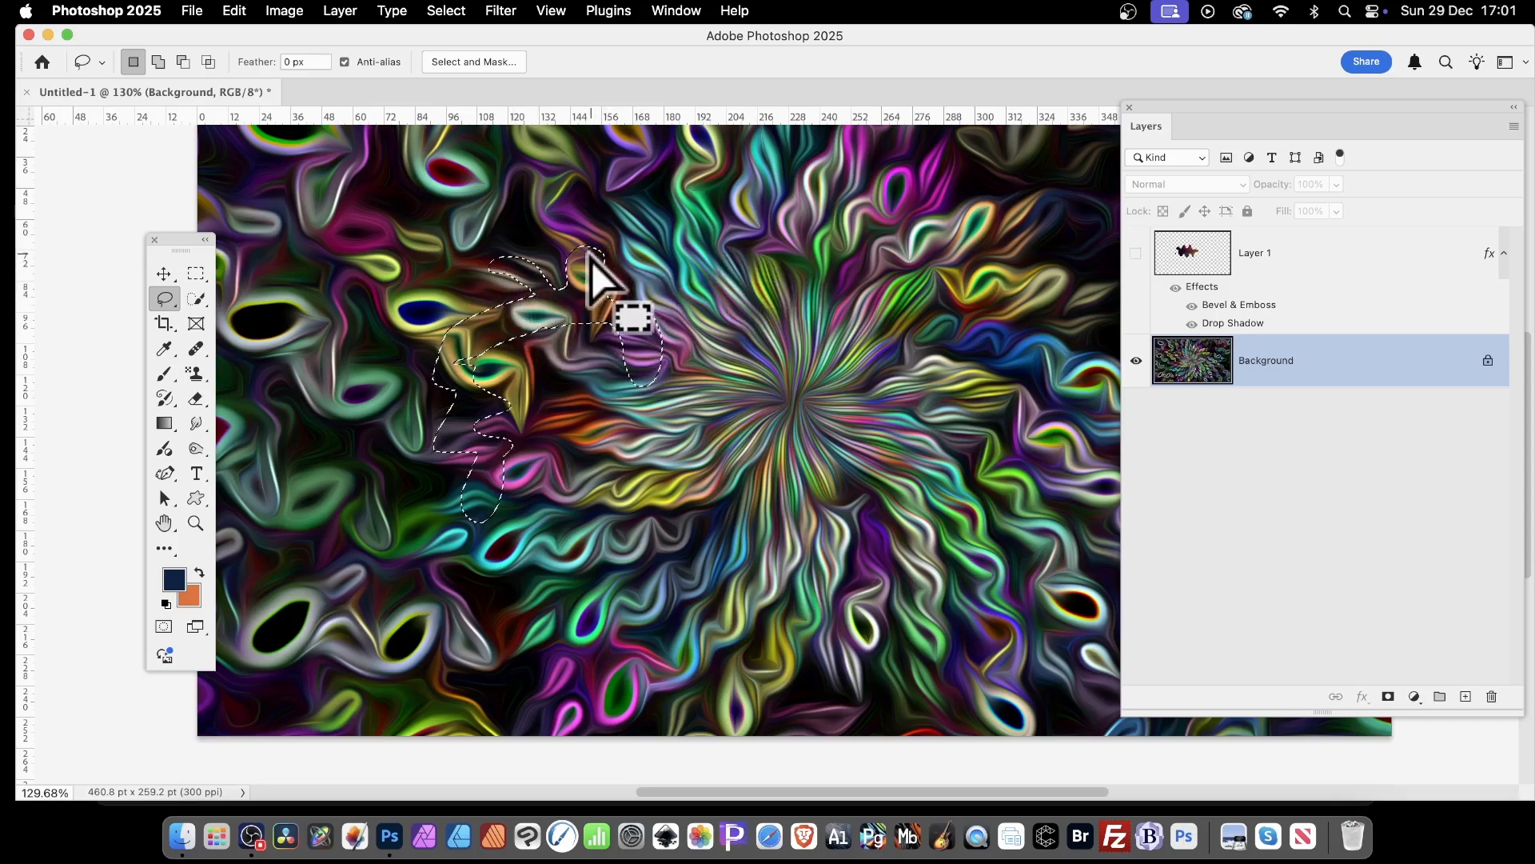
Copy the lassoed piece, paste it as a new layer, and delete the old Layer 1.
left_click(235, 10)
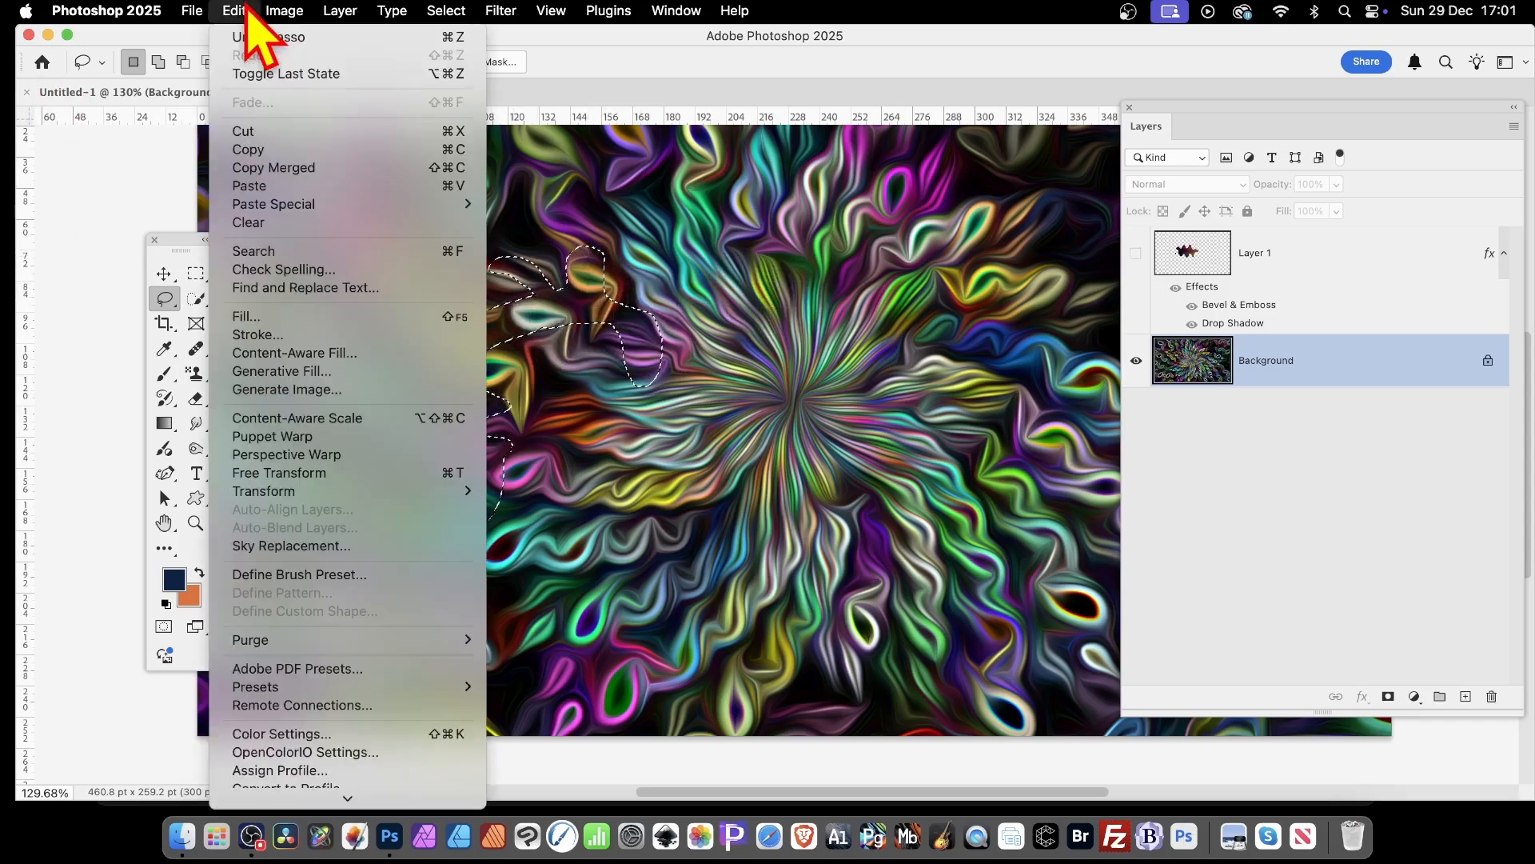
left_click(249, 149)
left_click(235, 10)
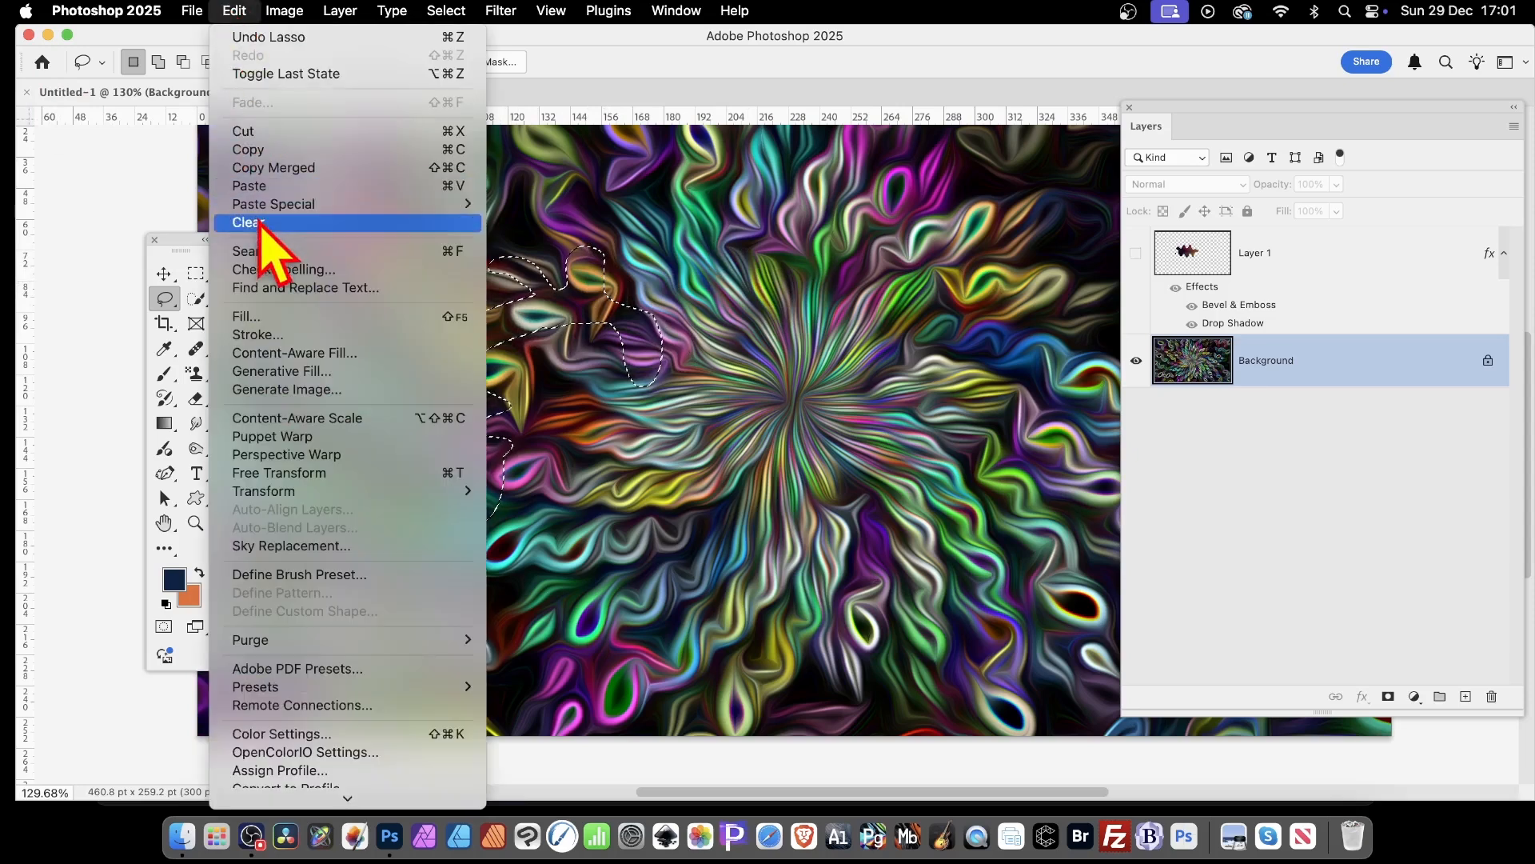
left_click(274, 187)
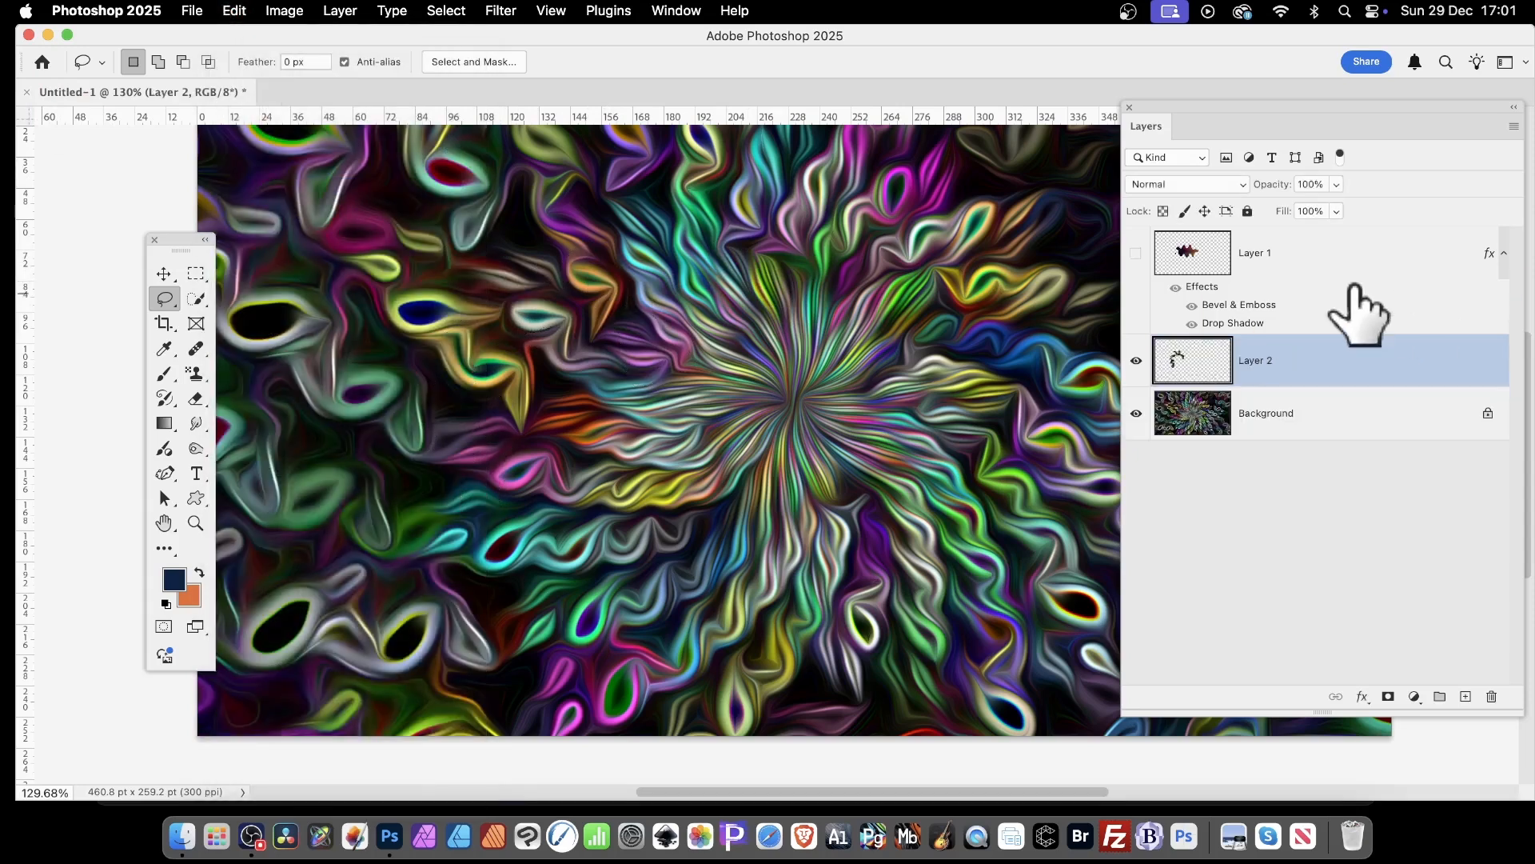
left_click(1208, 252)
key("Delete")
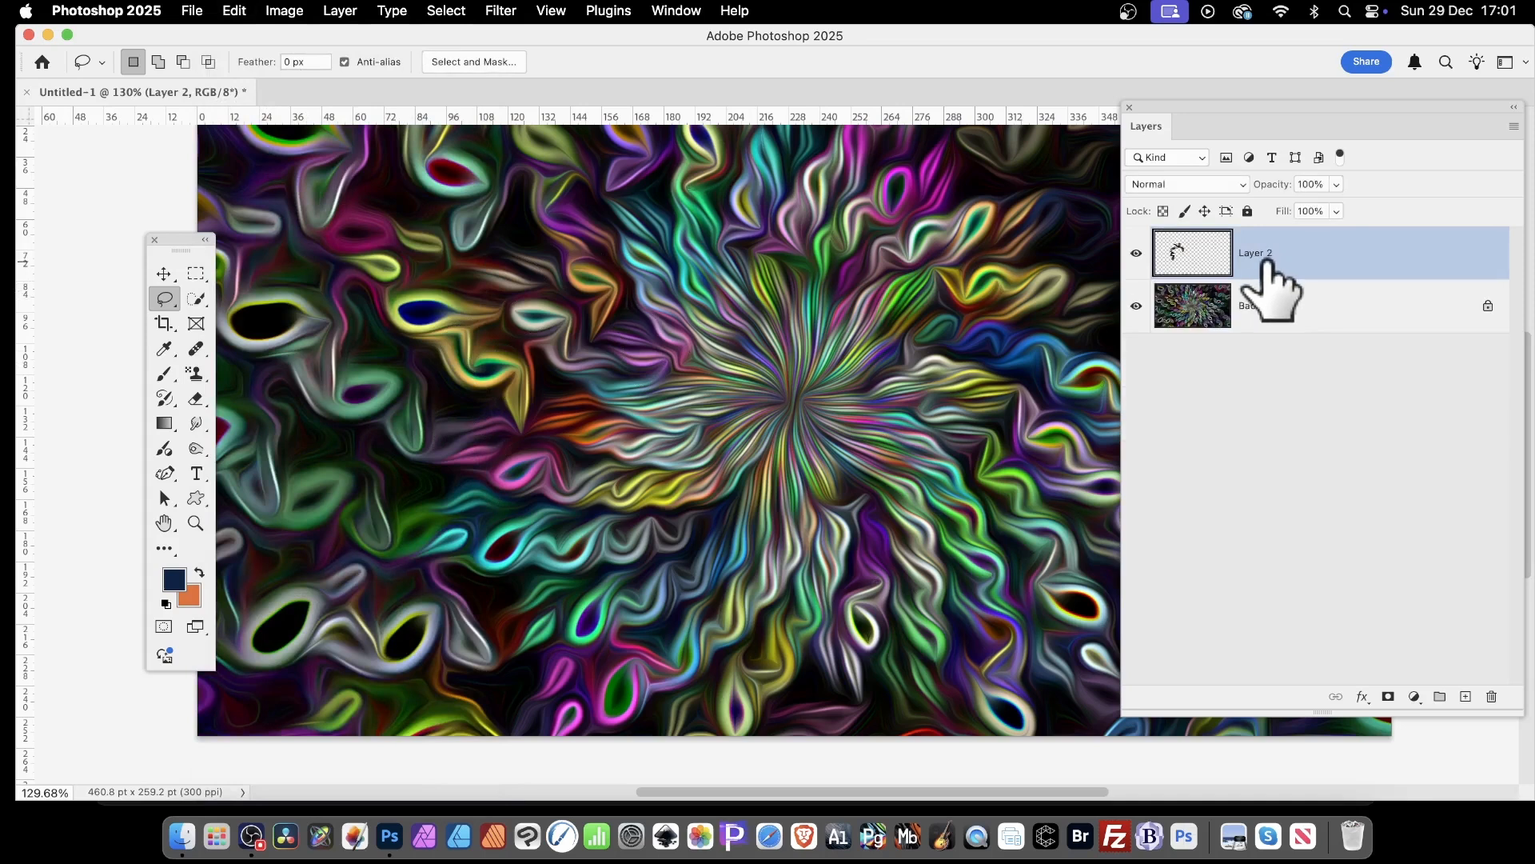
Give Layer 2 a Bevel & Emboss with 74% depth and 21 px size plus a Drop Shadow, and hide the Background layer.
left_click(1362, 697)
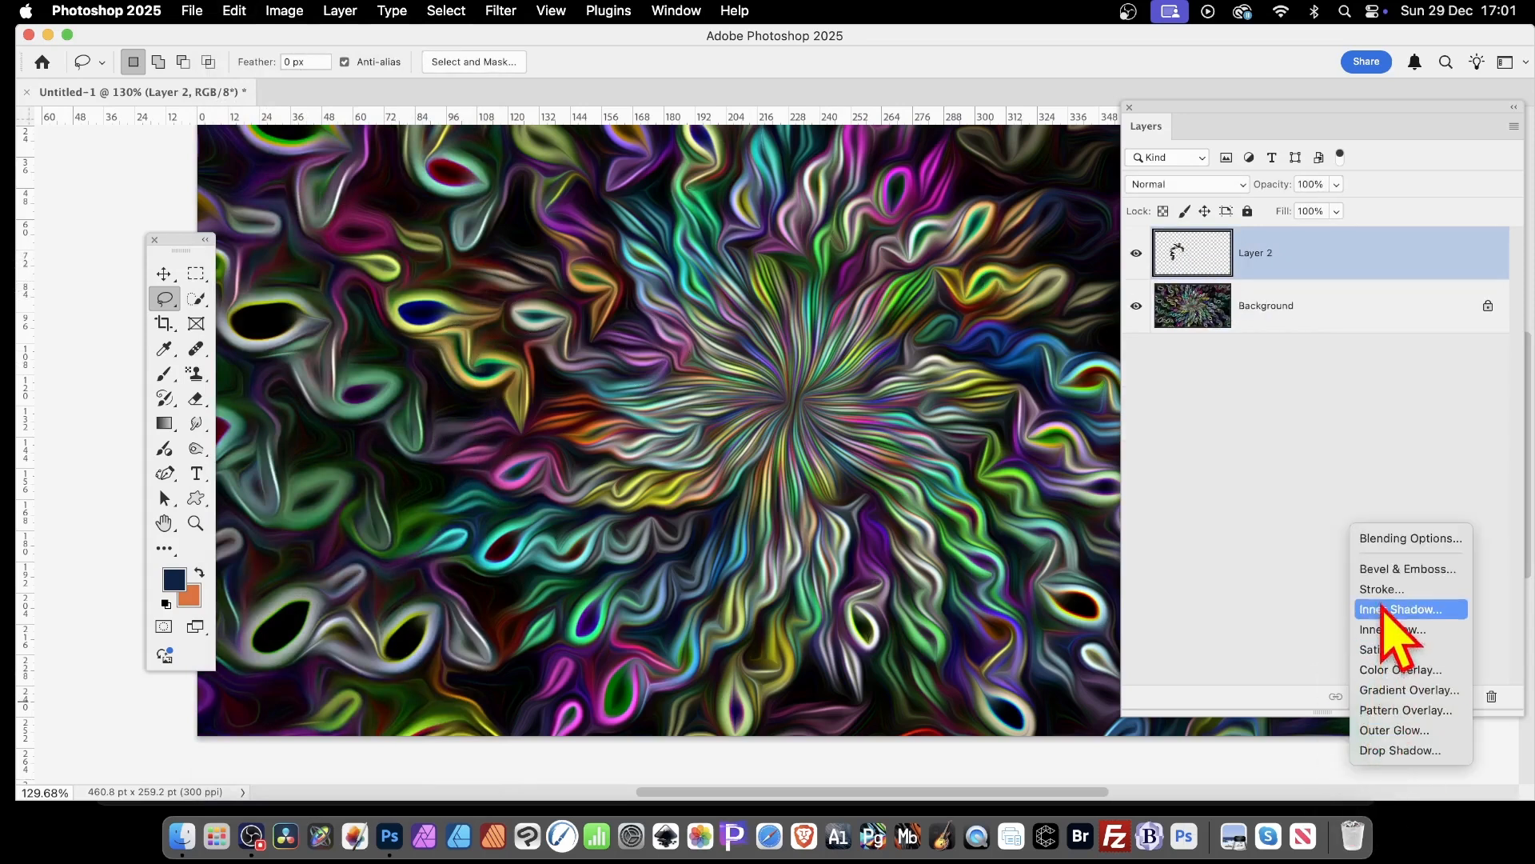
left_click(1369, 569)
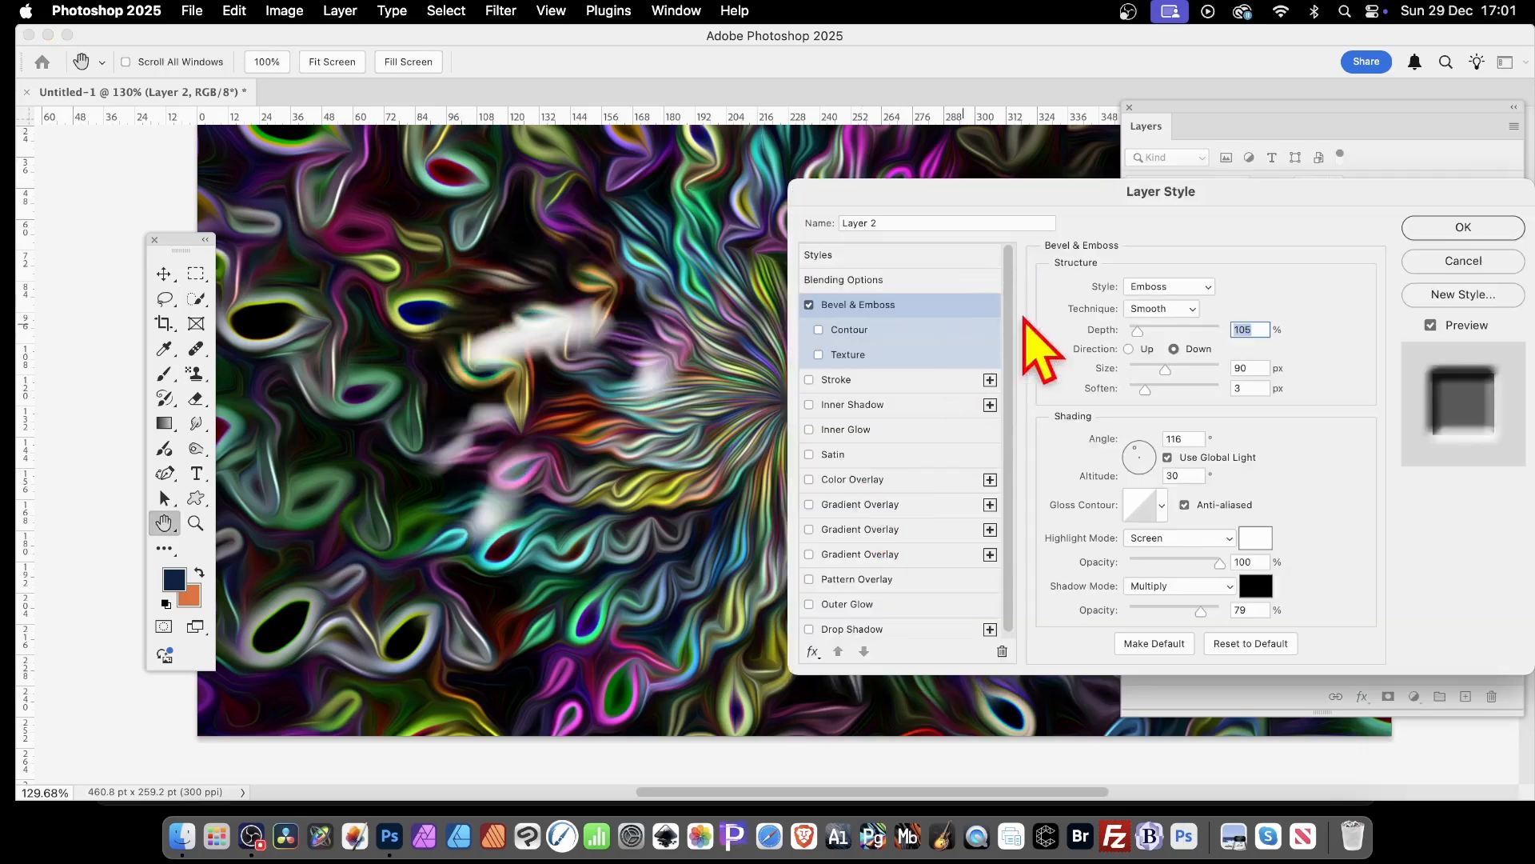
left_click_drag(1138, 330, 1141, 369)
left_click(1147, 393)
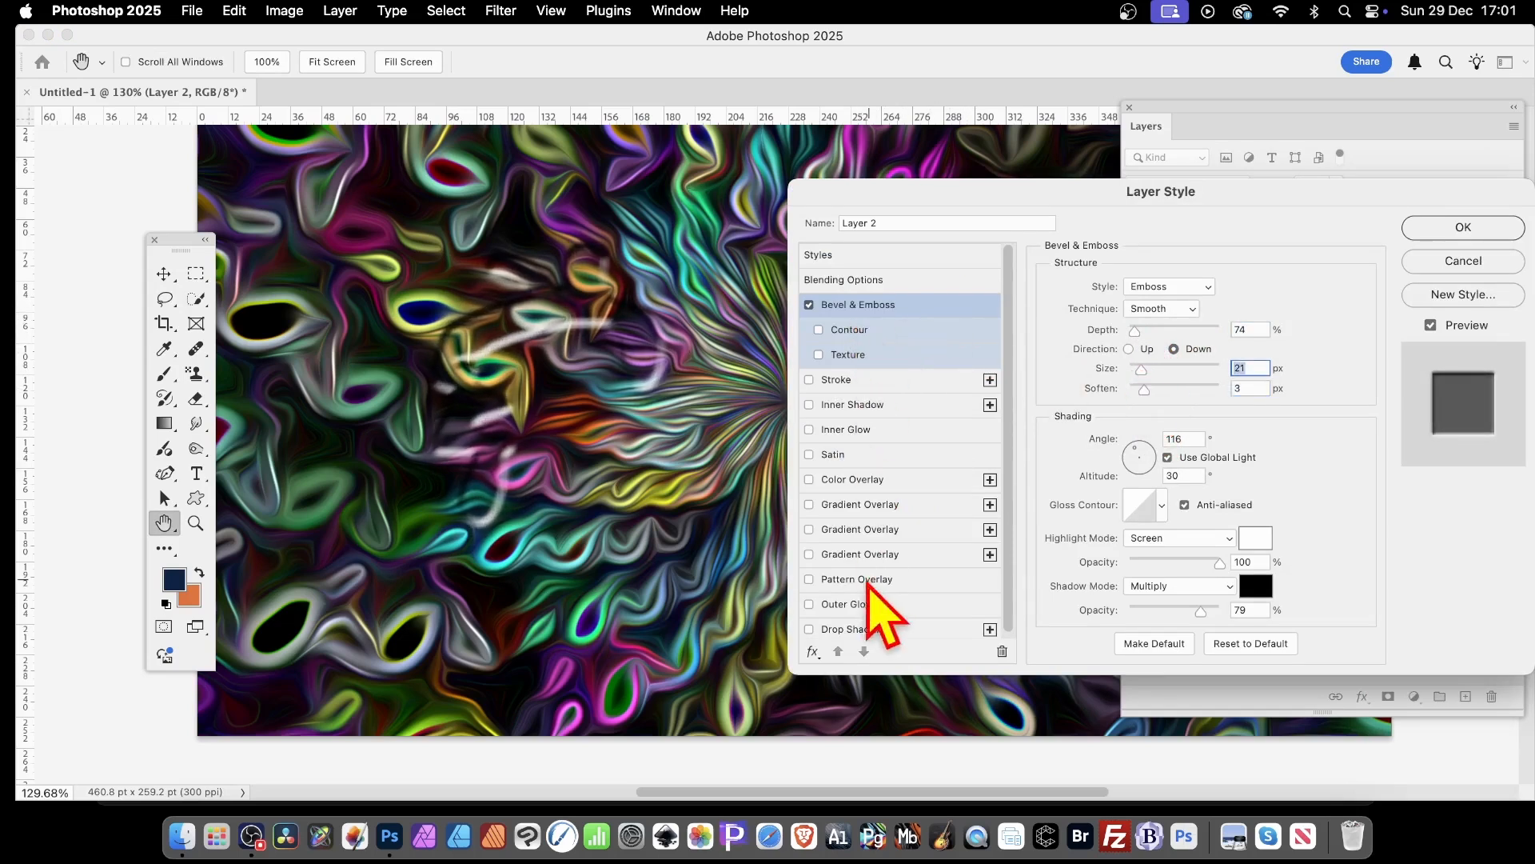
left_click(836, 632)
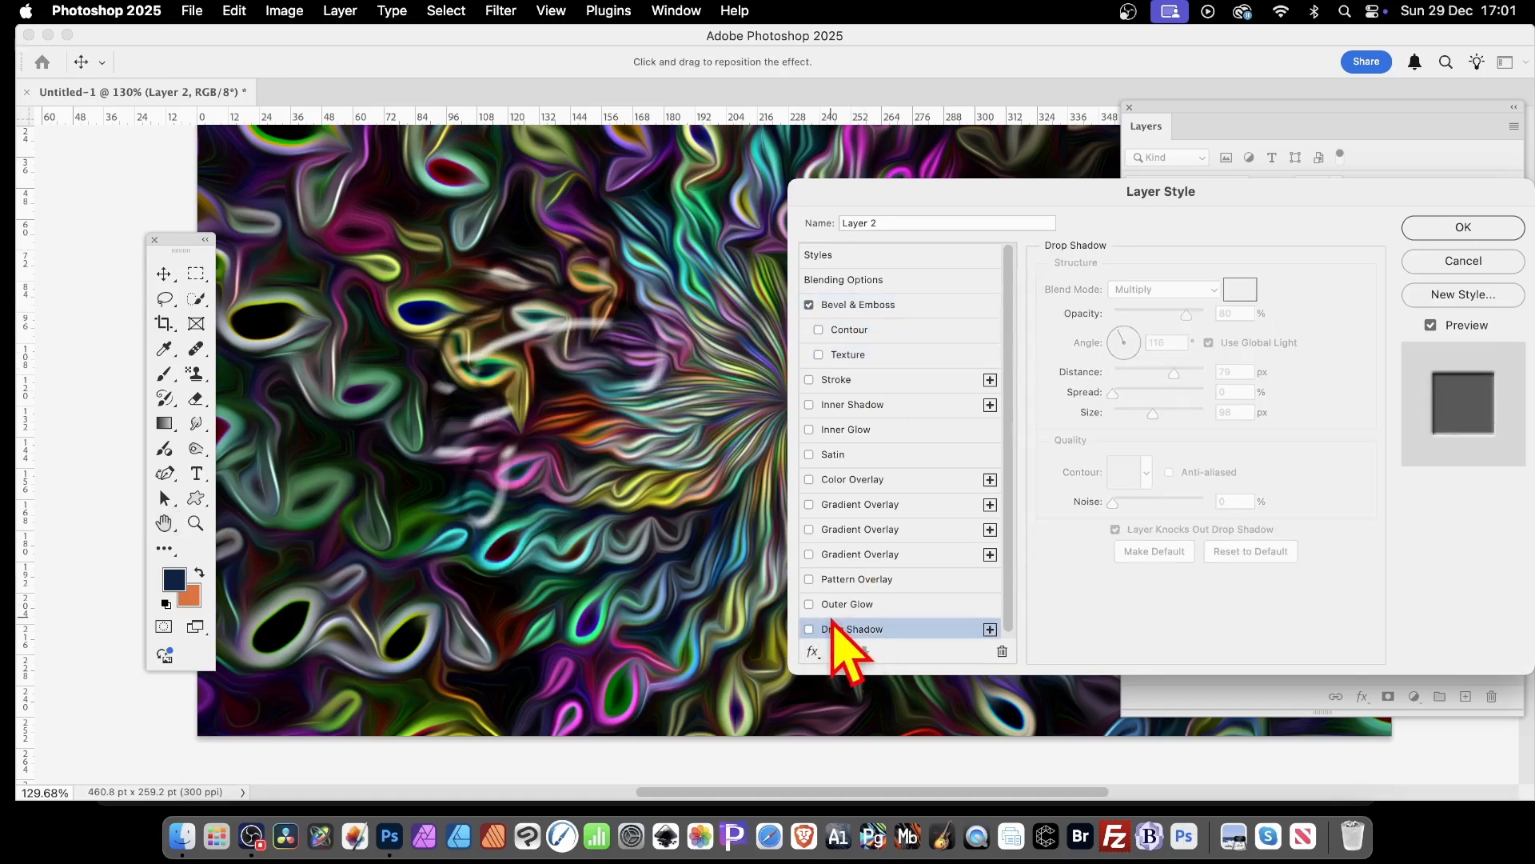
left_click(811, 629)
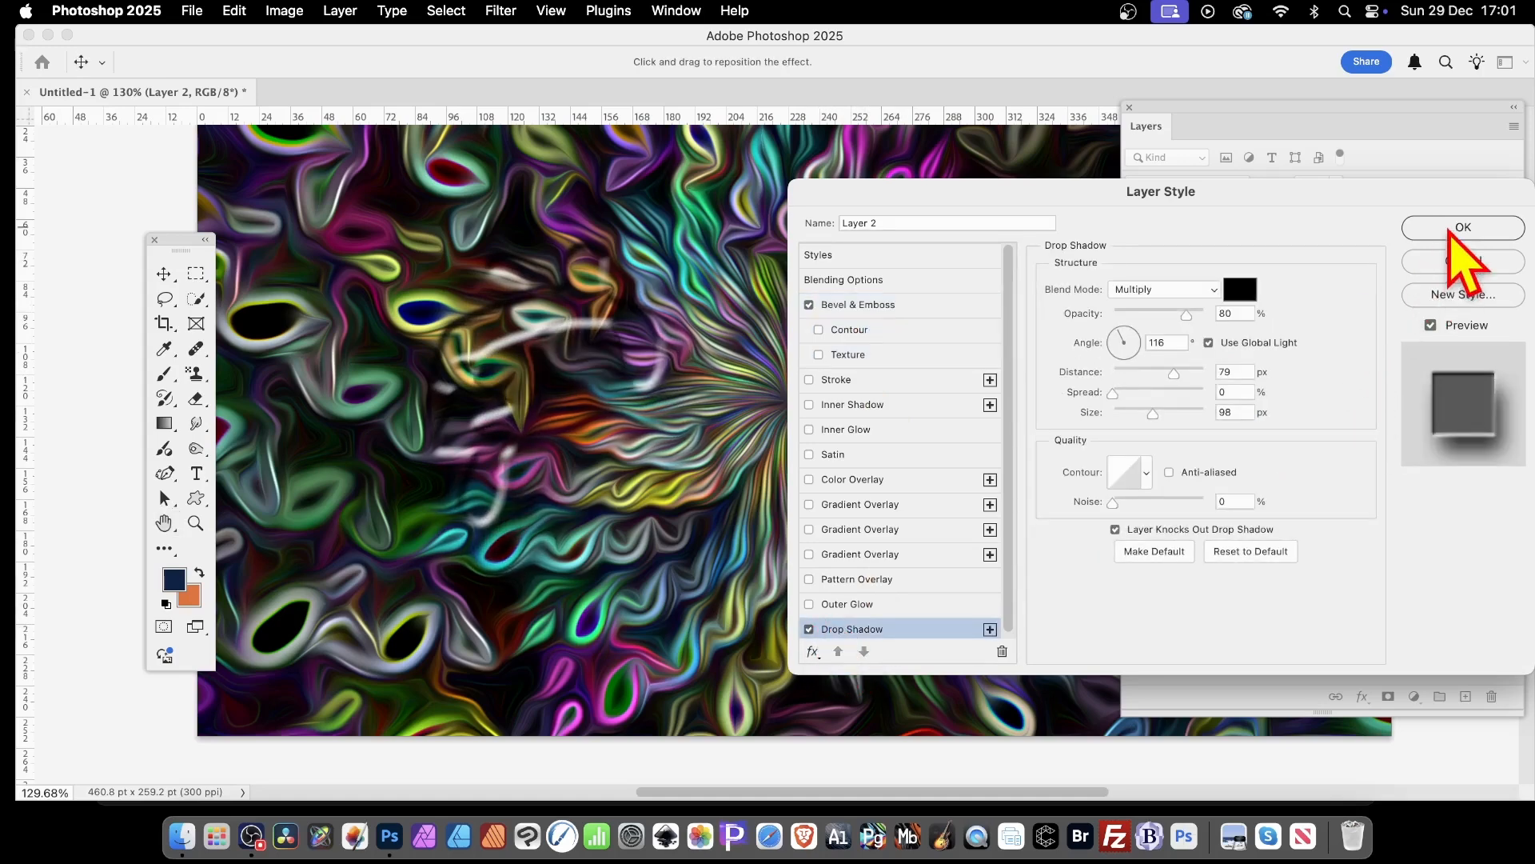
left_click(1461, 228)
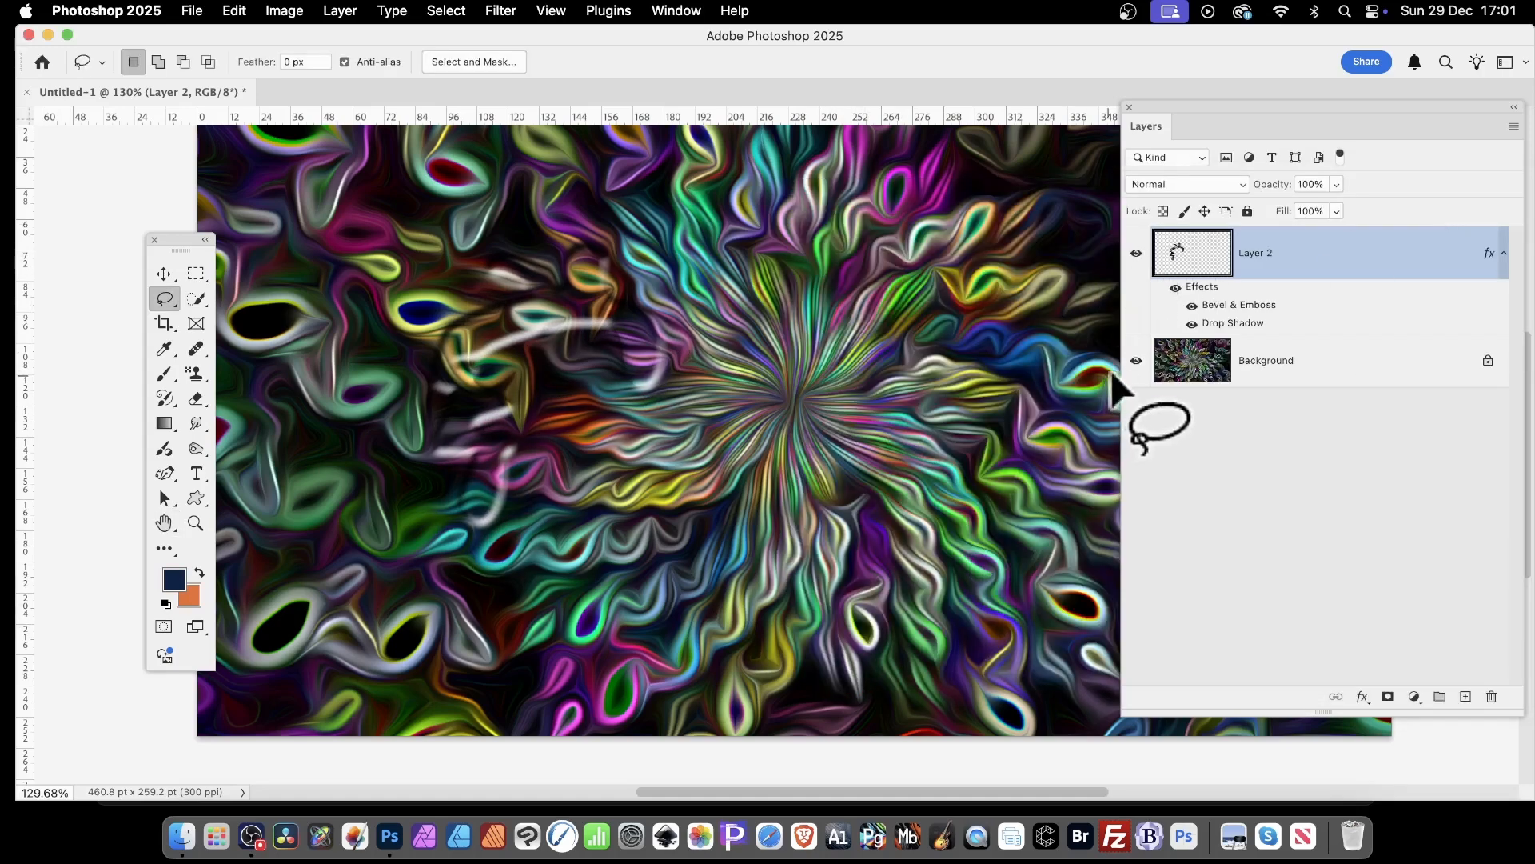
left_click(1135, 360)
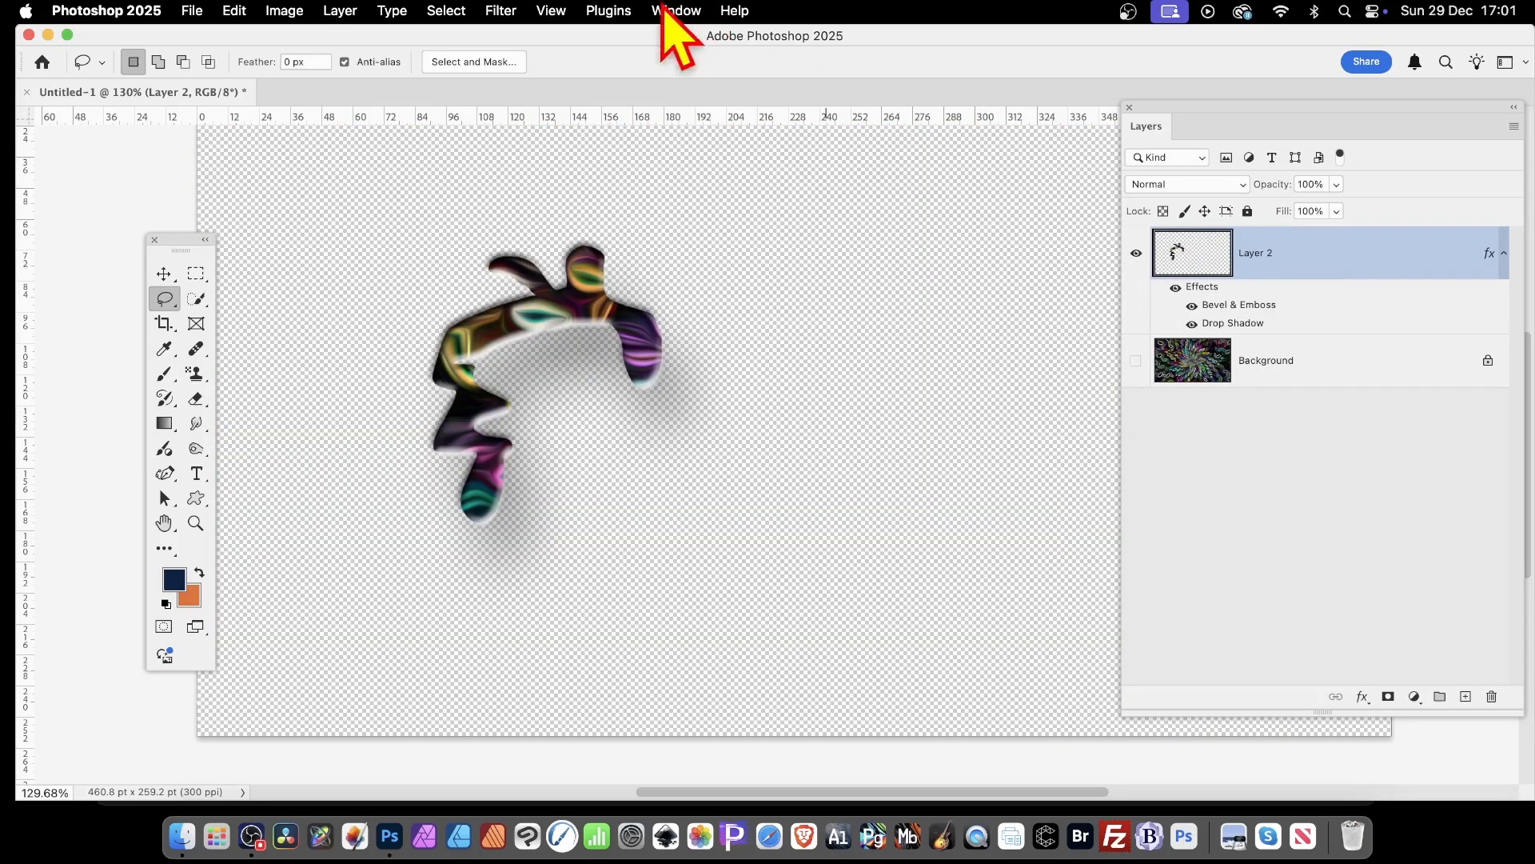
left_click(501, 11)
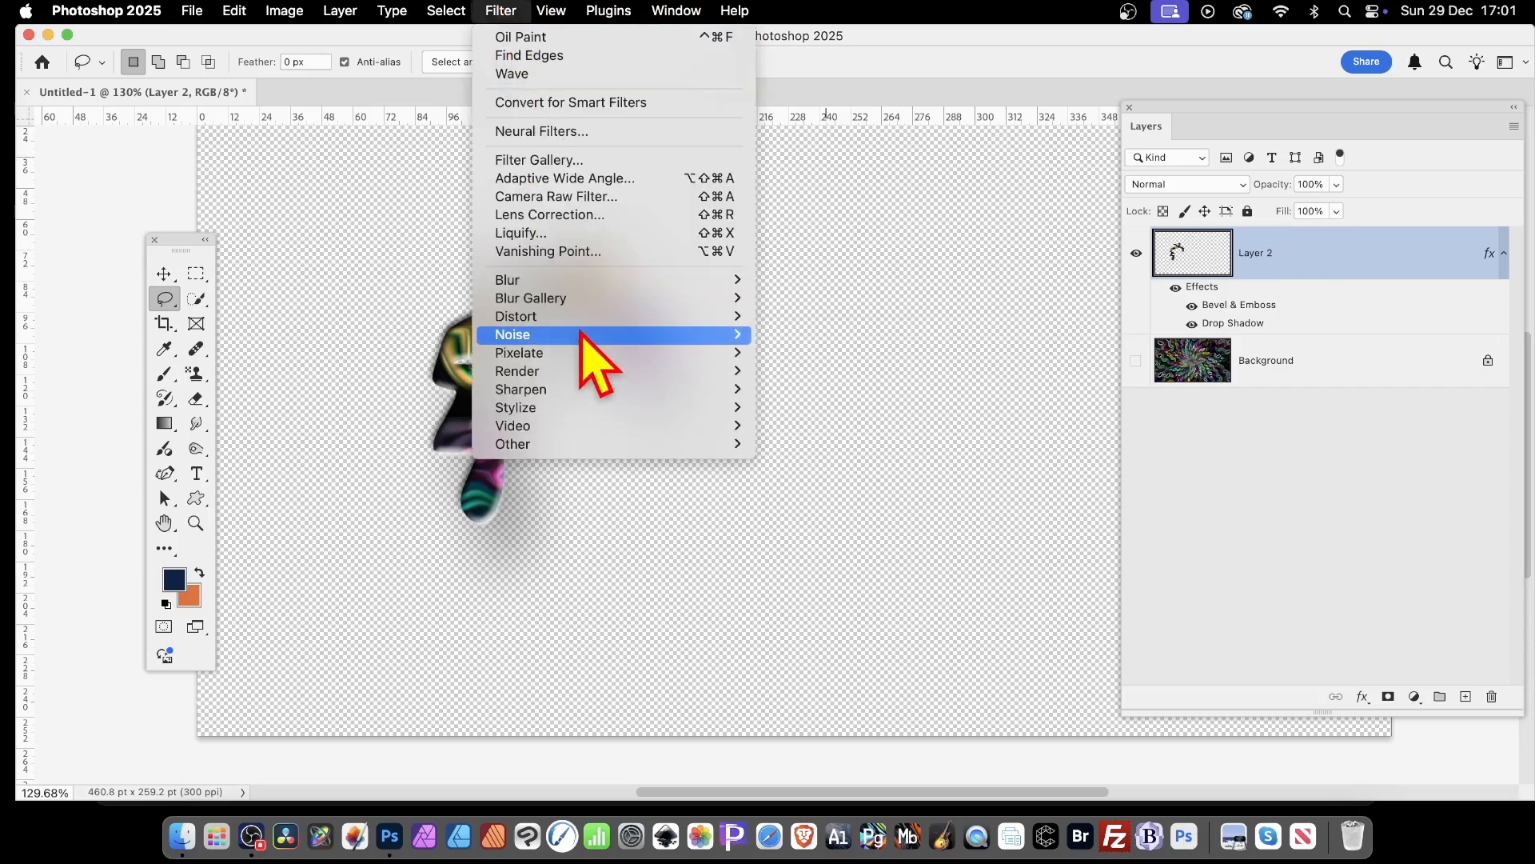
mouse_move(608, 316)
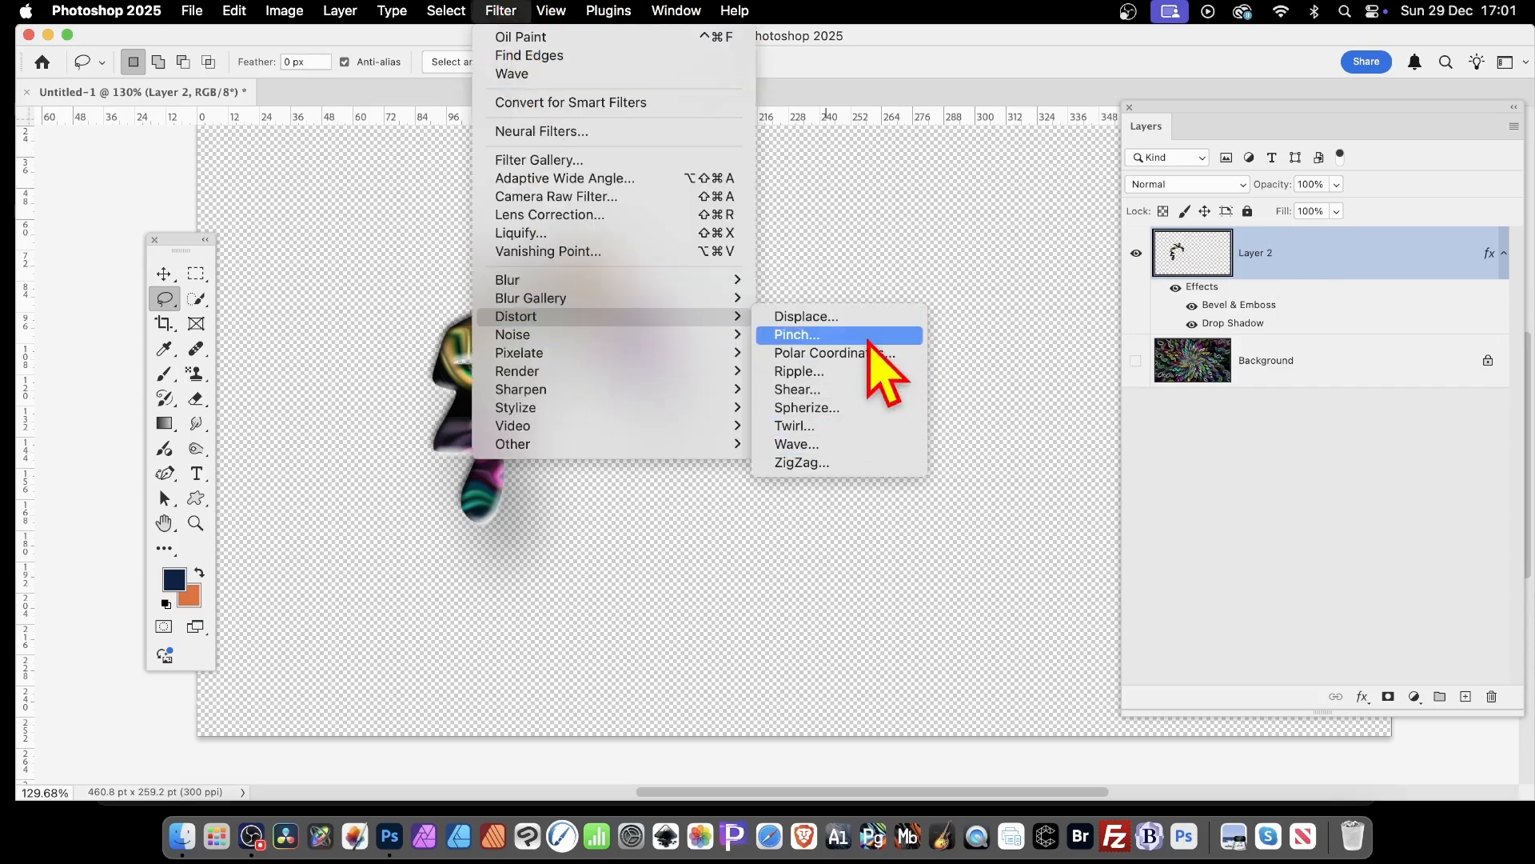
left_click(1114, 364)
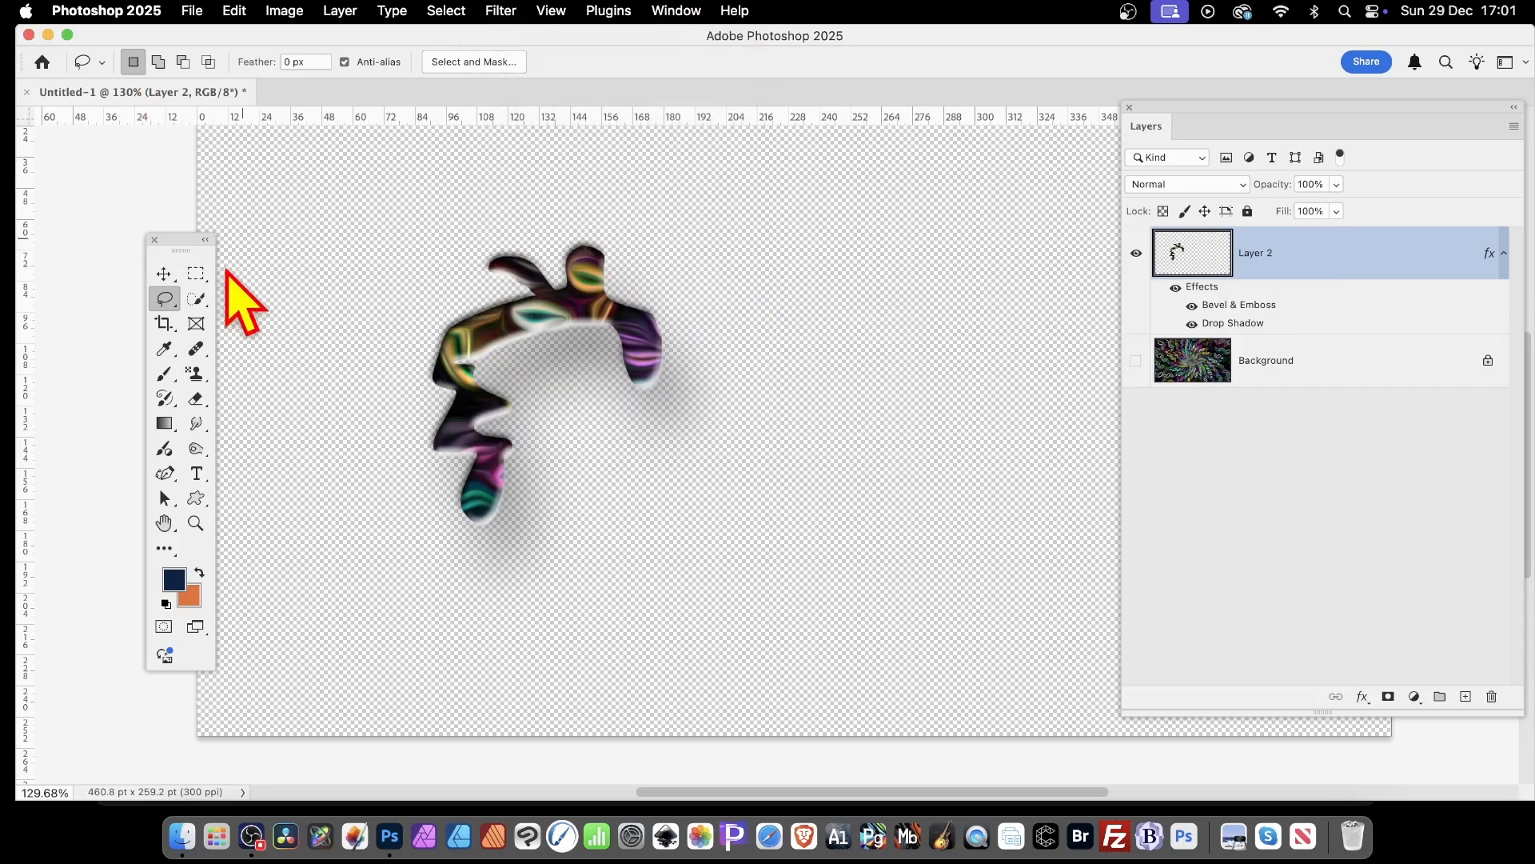
Select a rectangle around the styled piece and its shadow, and define it as a pattern with the default name.
left_click(195, 274)
left_click_drag(367, 216, 739, 616)
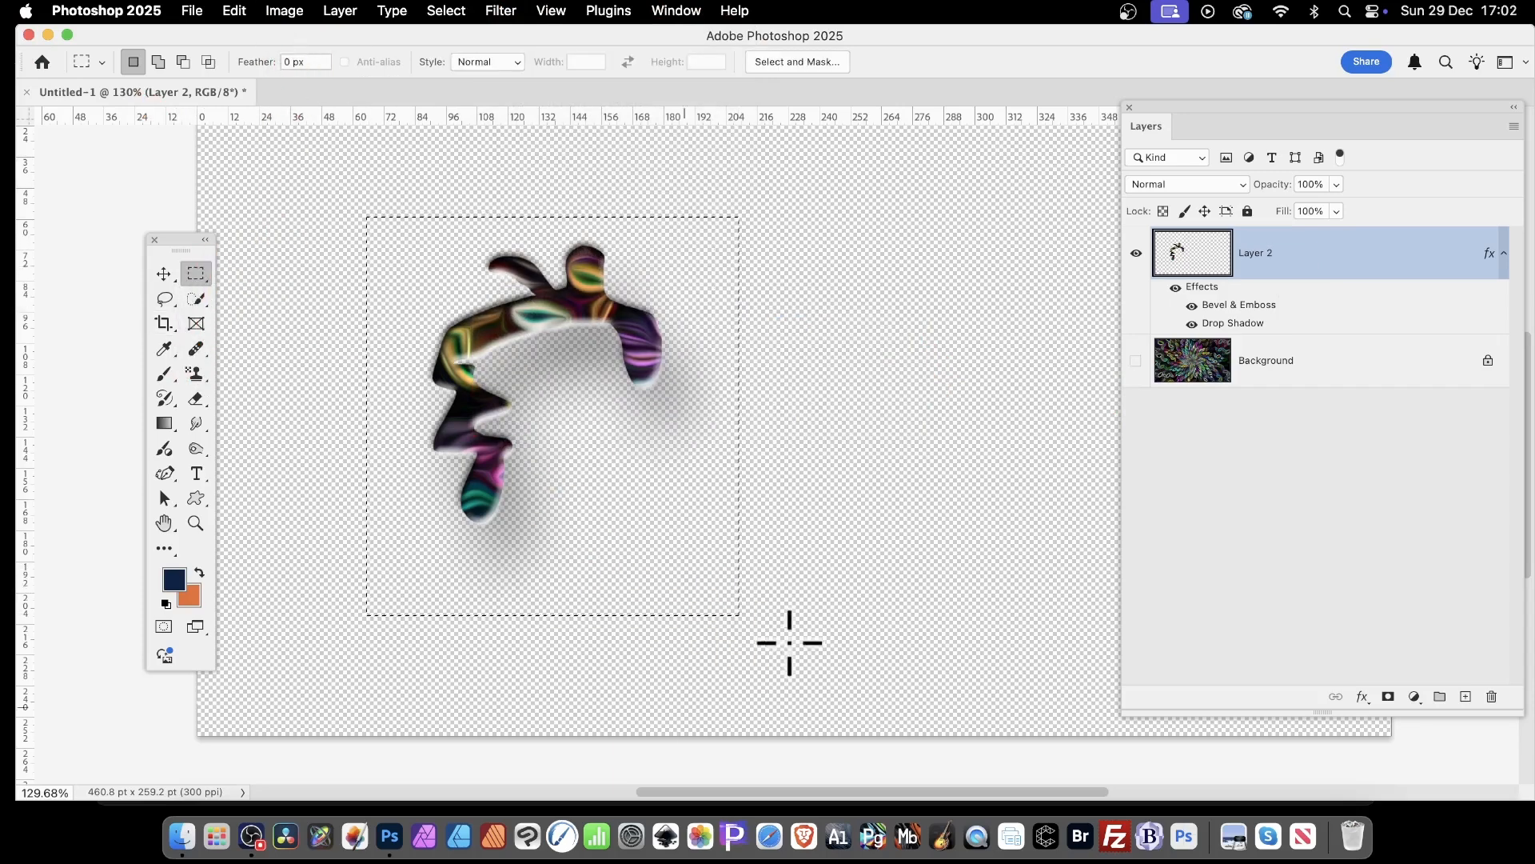
left_click(234, 9)
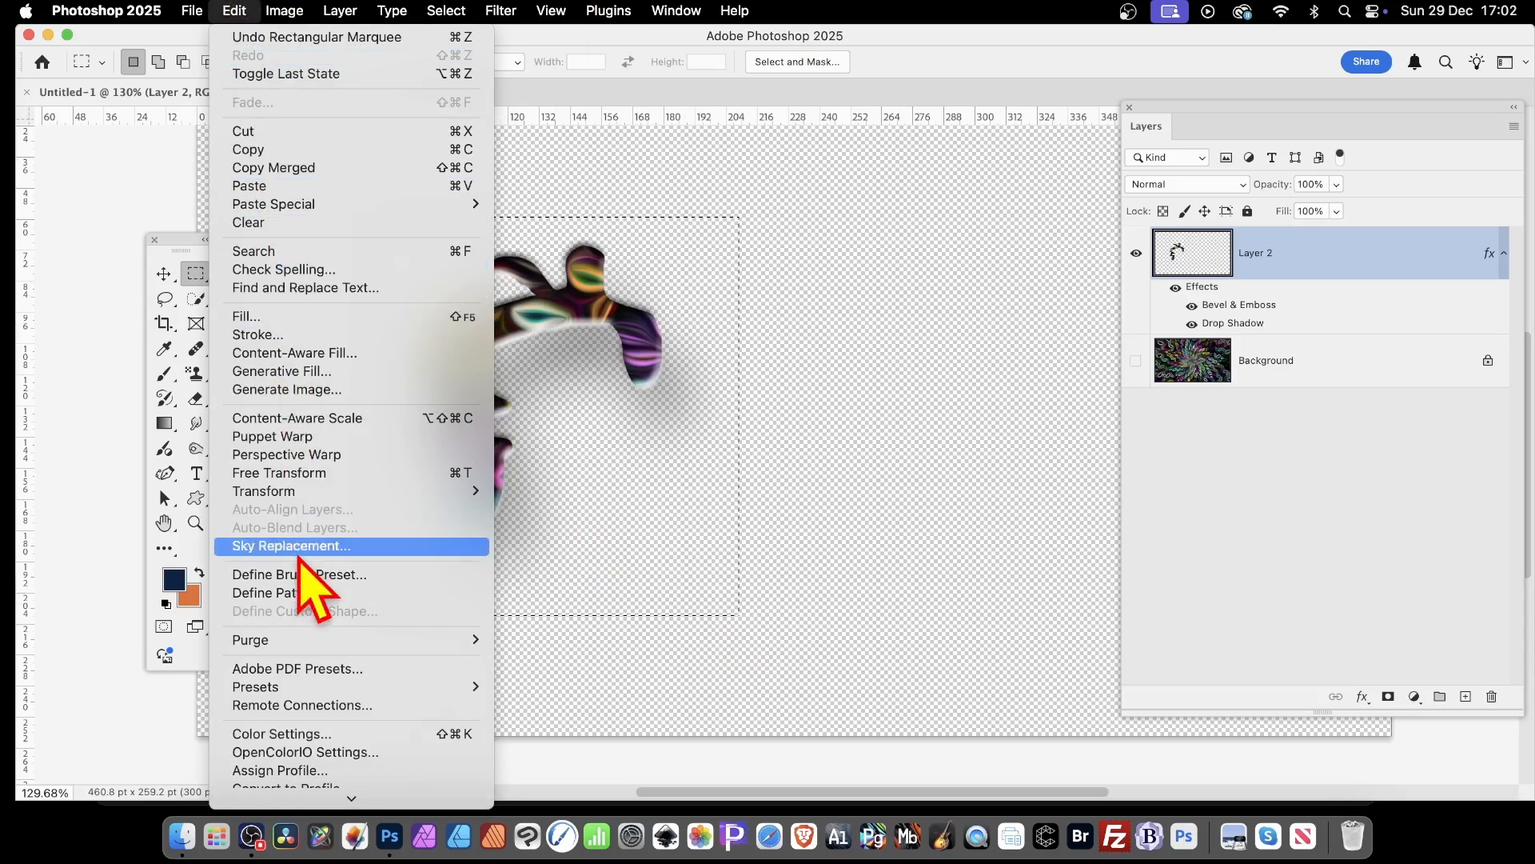
left_click(305, 593)
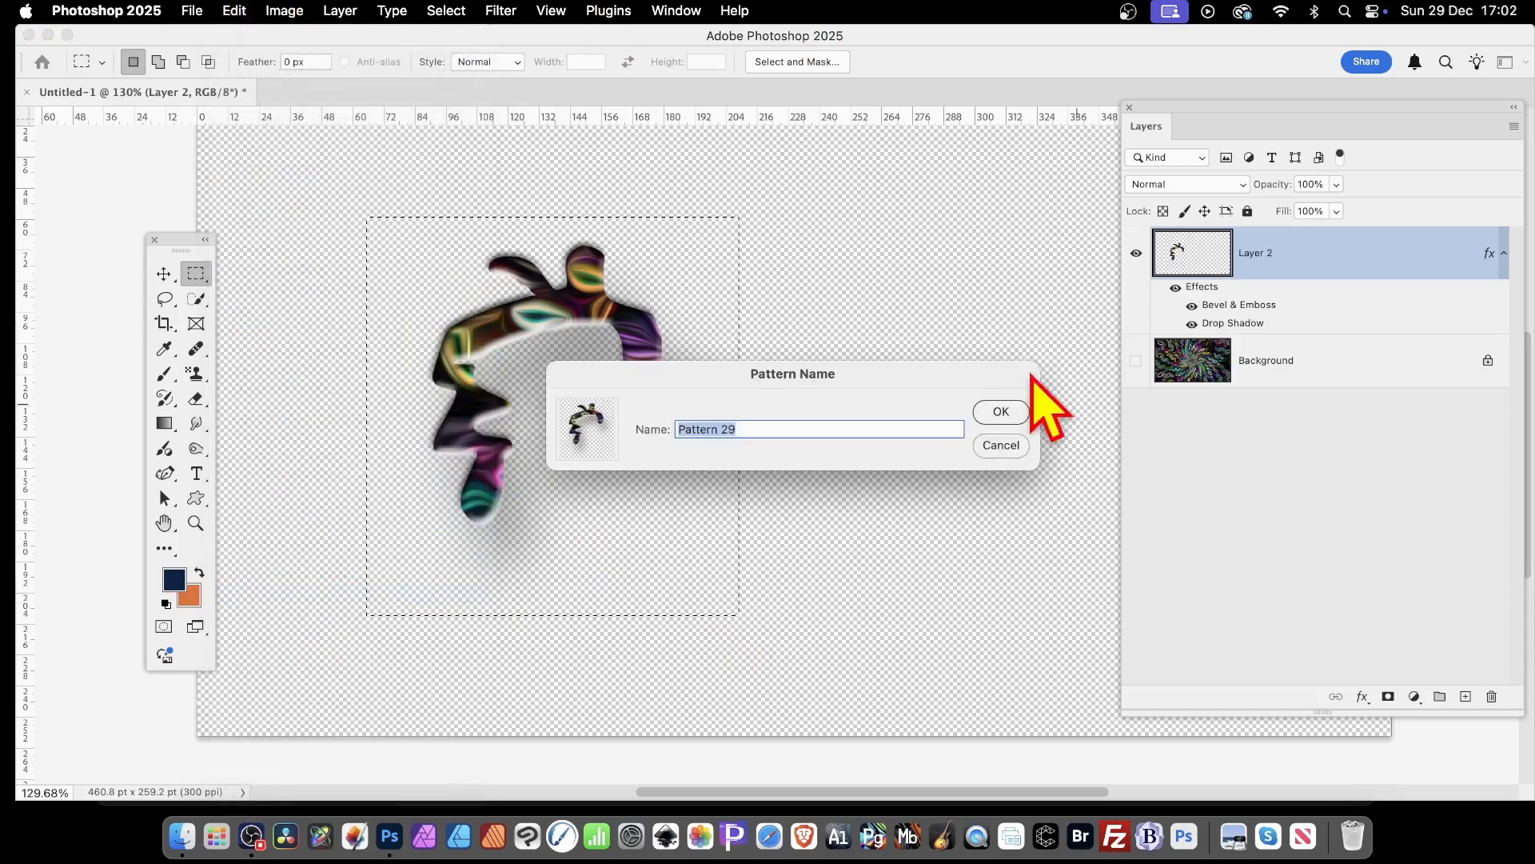
left_click(997, 418)
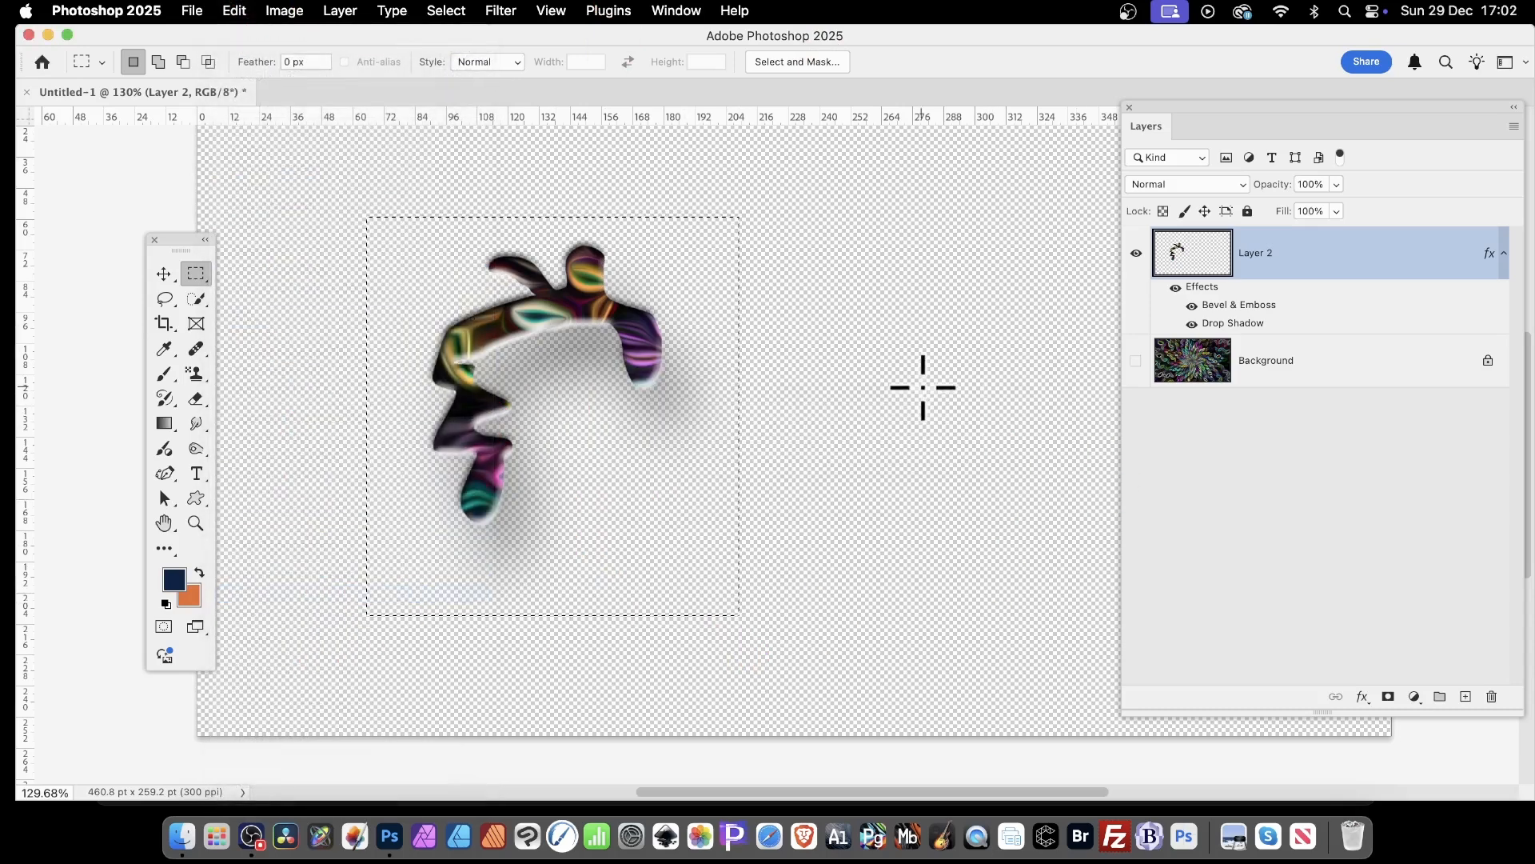
Deselect, hide Layer 2, and make the Background layer visible and active.
left_click(455, 11)
left_click(466, 55)
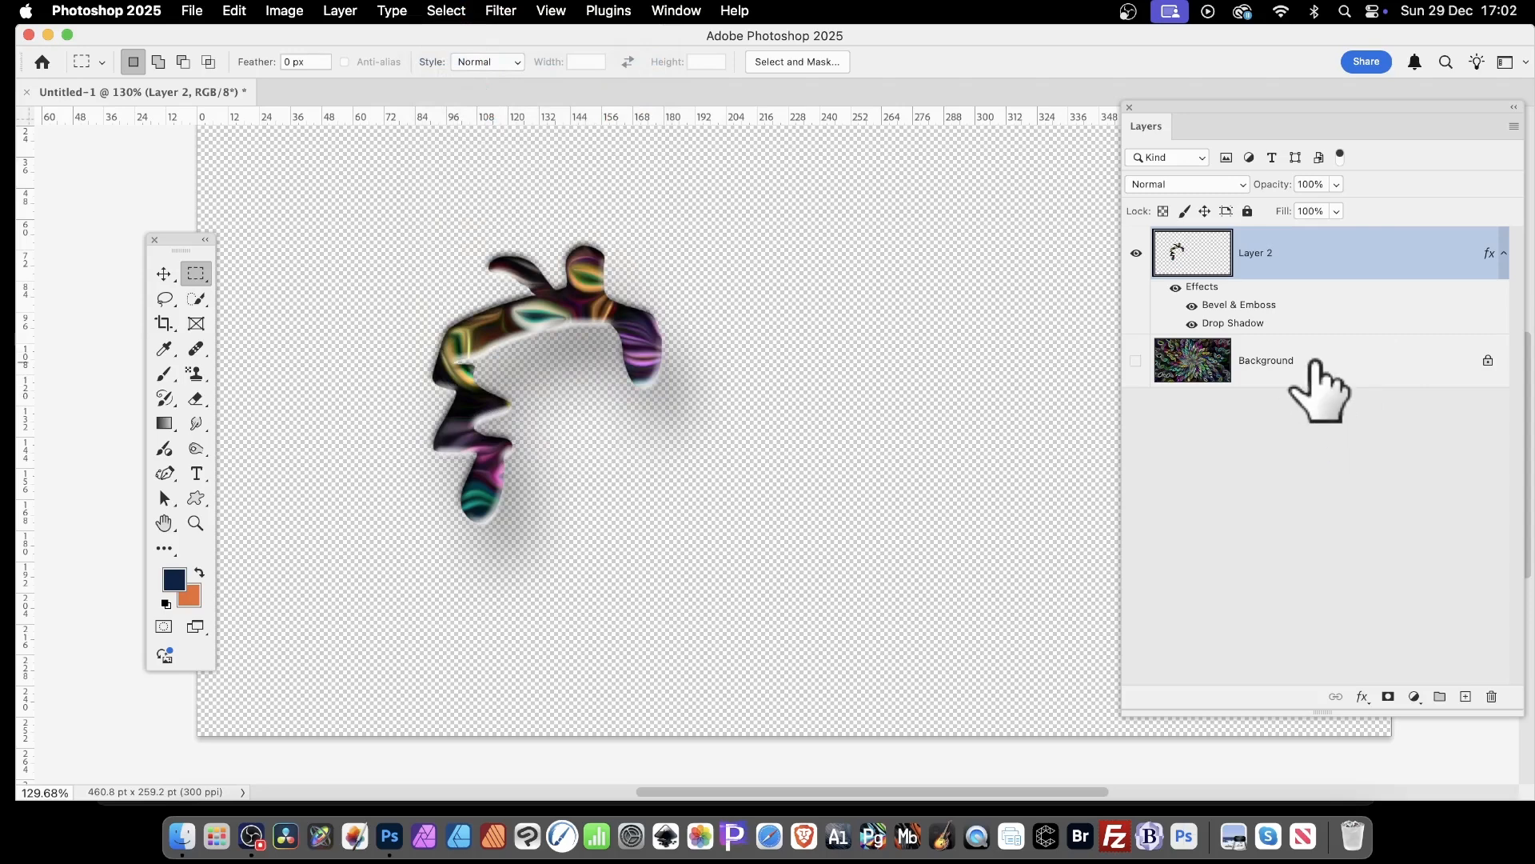
left_click(1316, 365)
left_click(1137, 252)
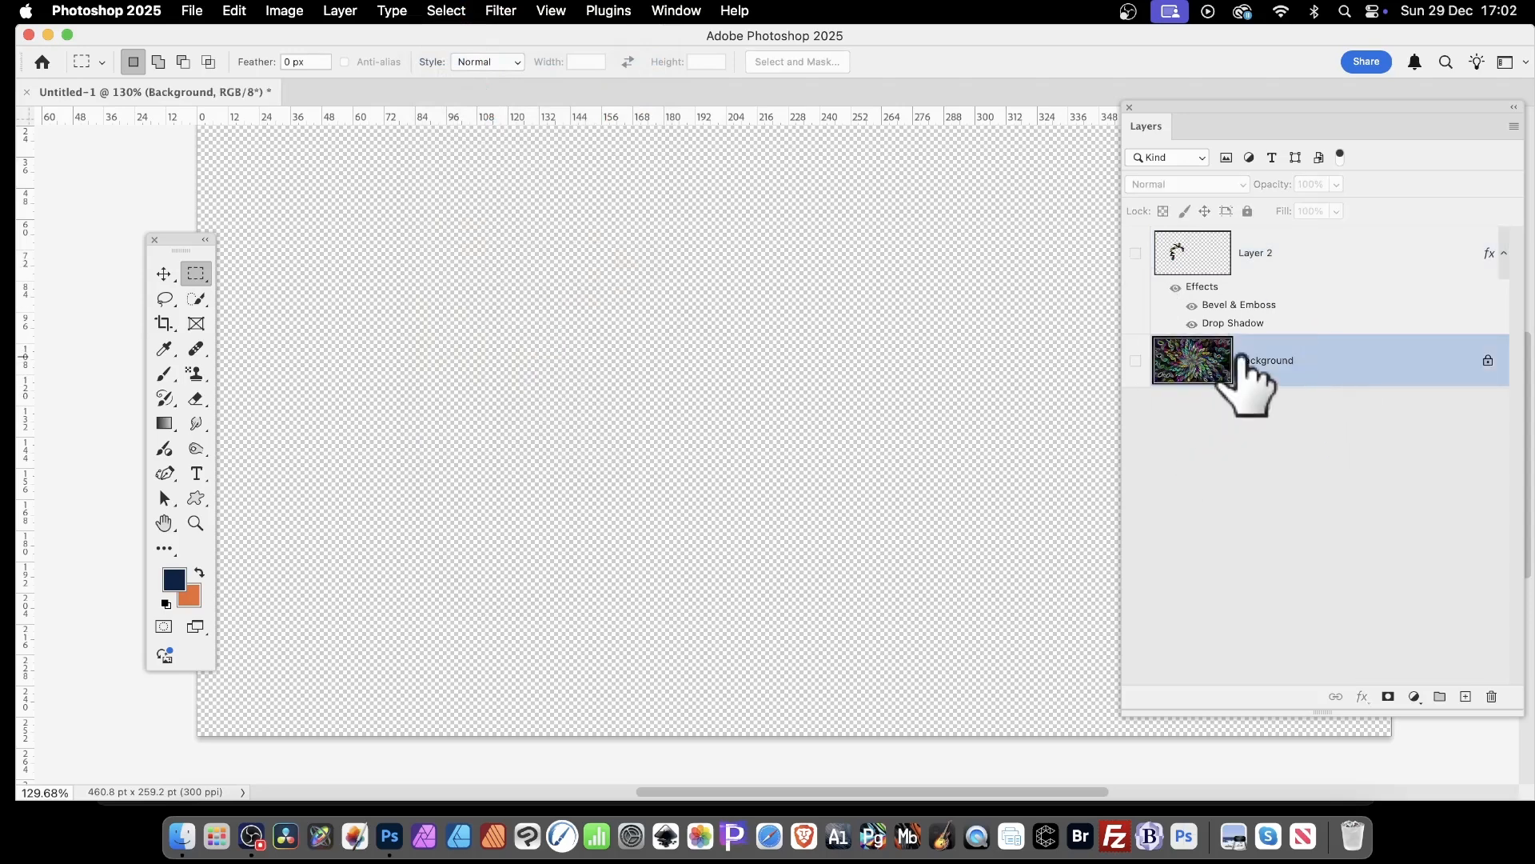
left_click(1137, 361)
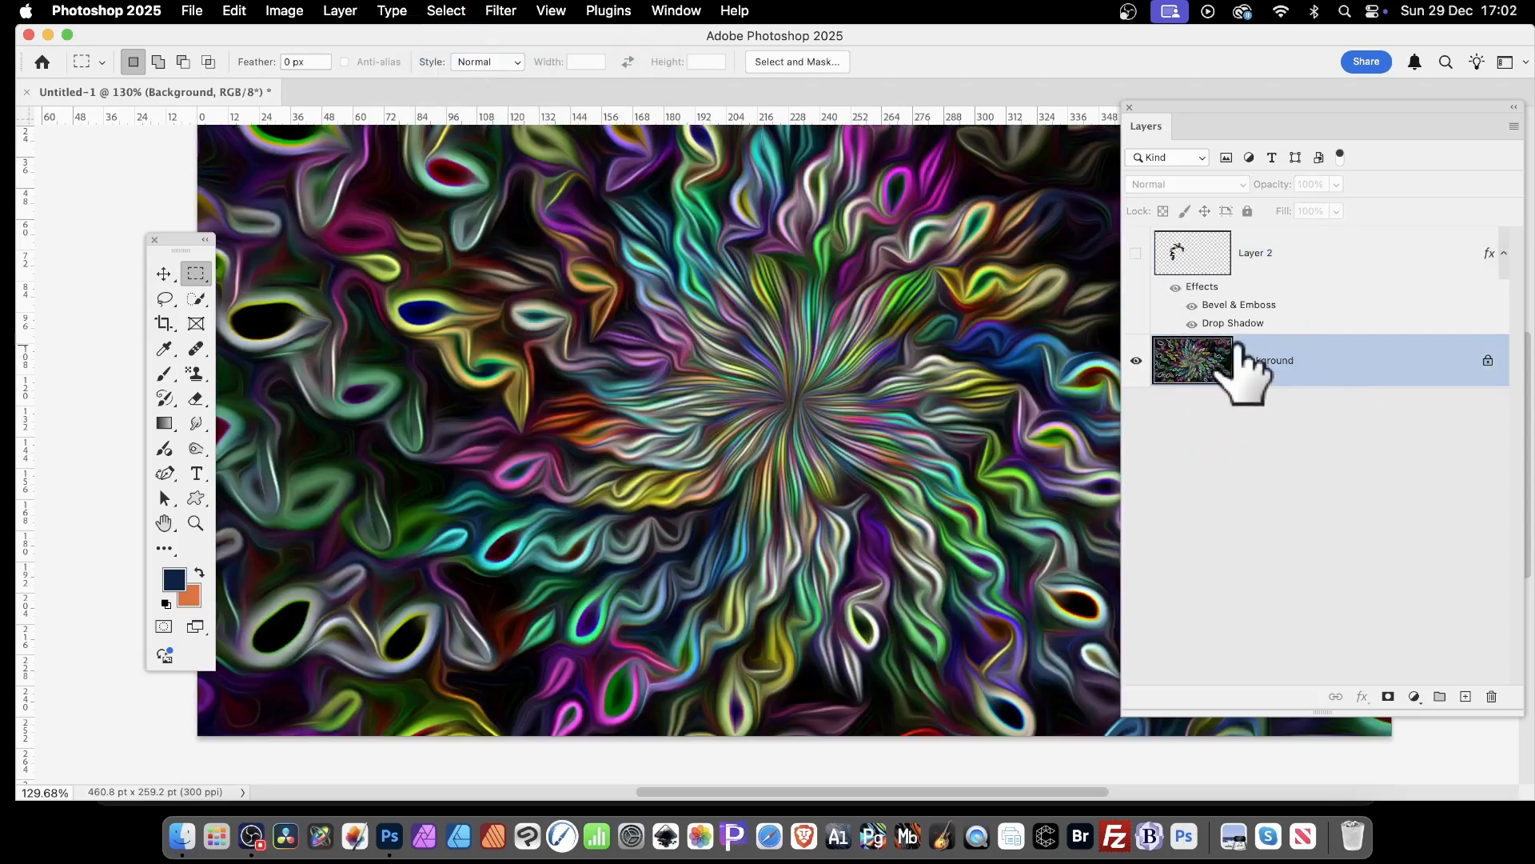
Fill the Background layer with the new curved-piece pattern using Symmetry Fill, setting the pattern translation to 94% of width and -67% of height.
left_click(235, 10)
left_click(308, 318)
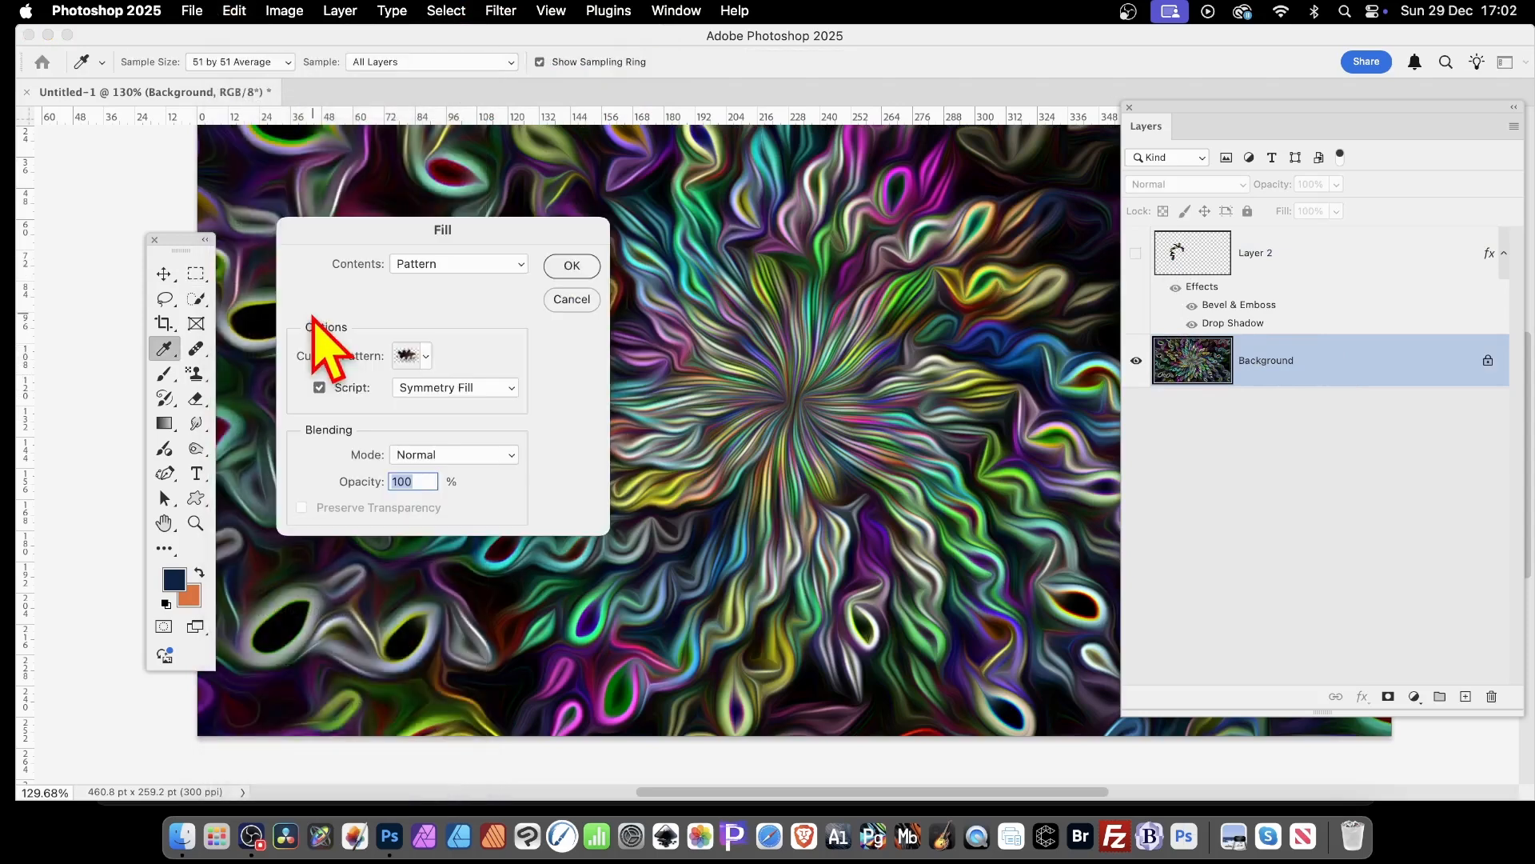
left_click(426, 356)
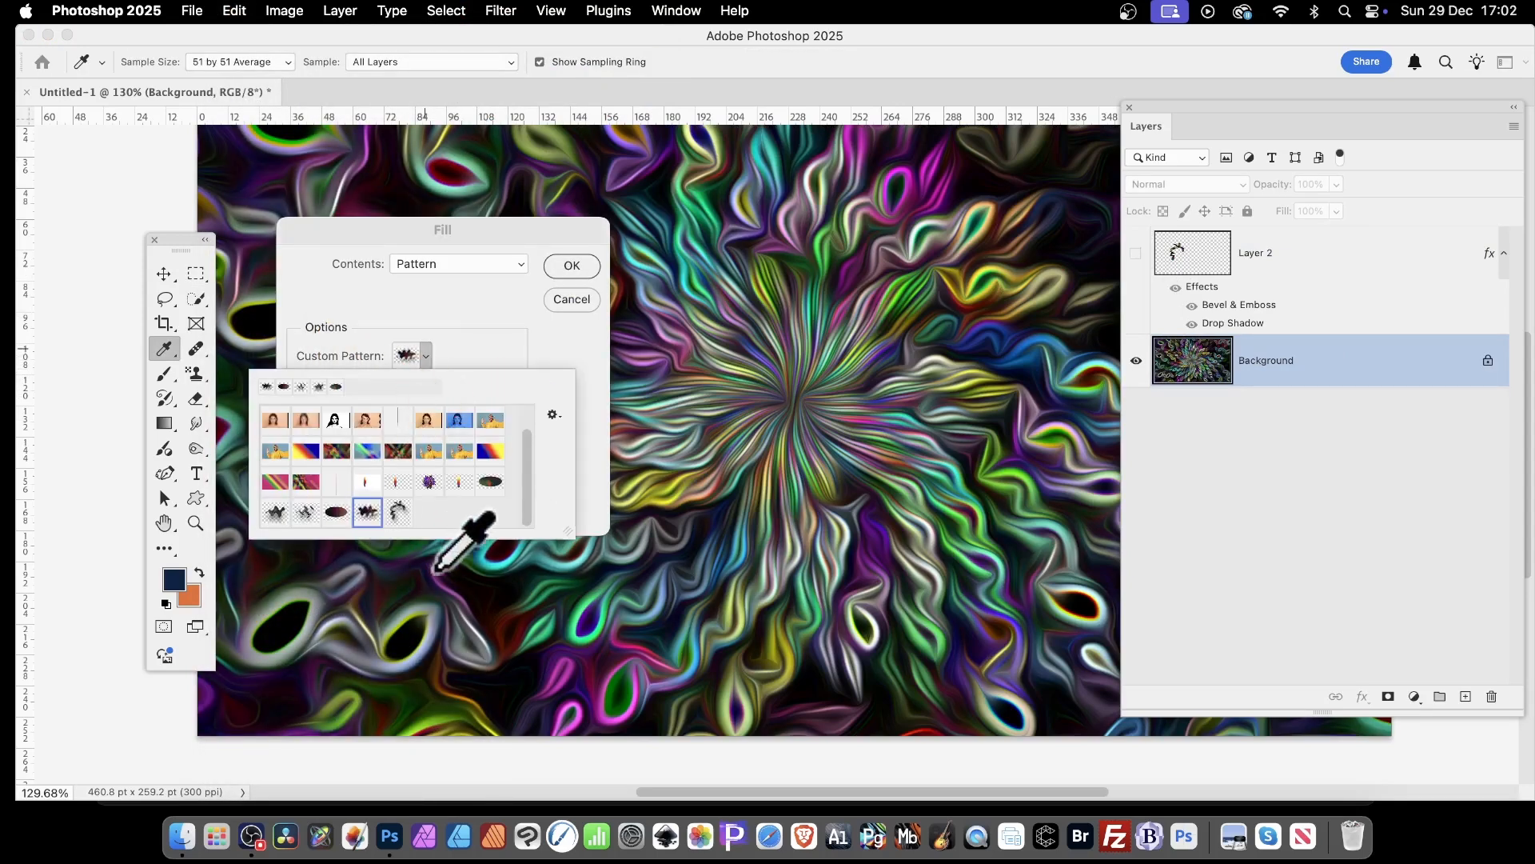
left_click(399, 512)
left_click(604, 480)
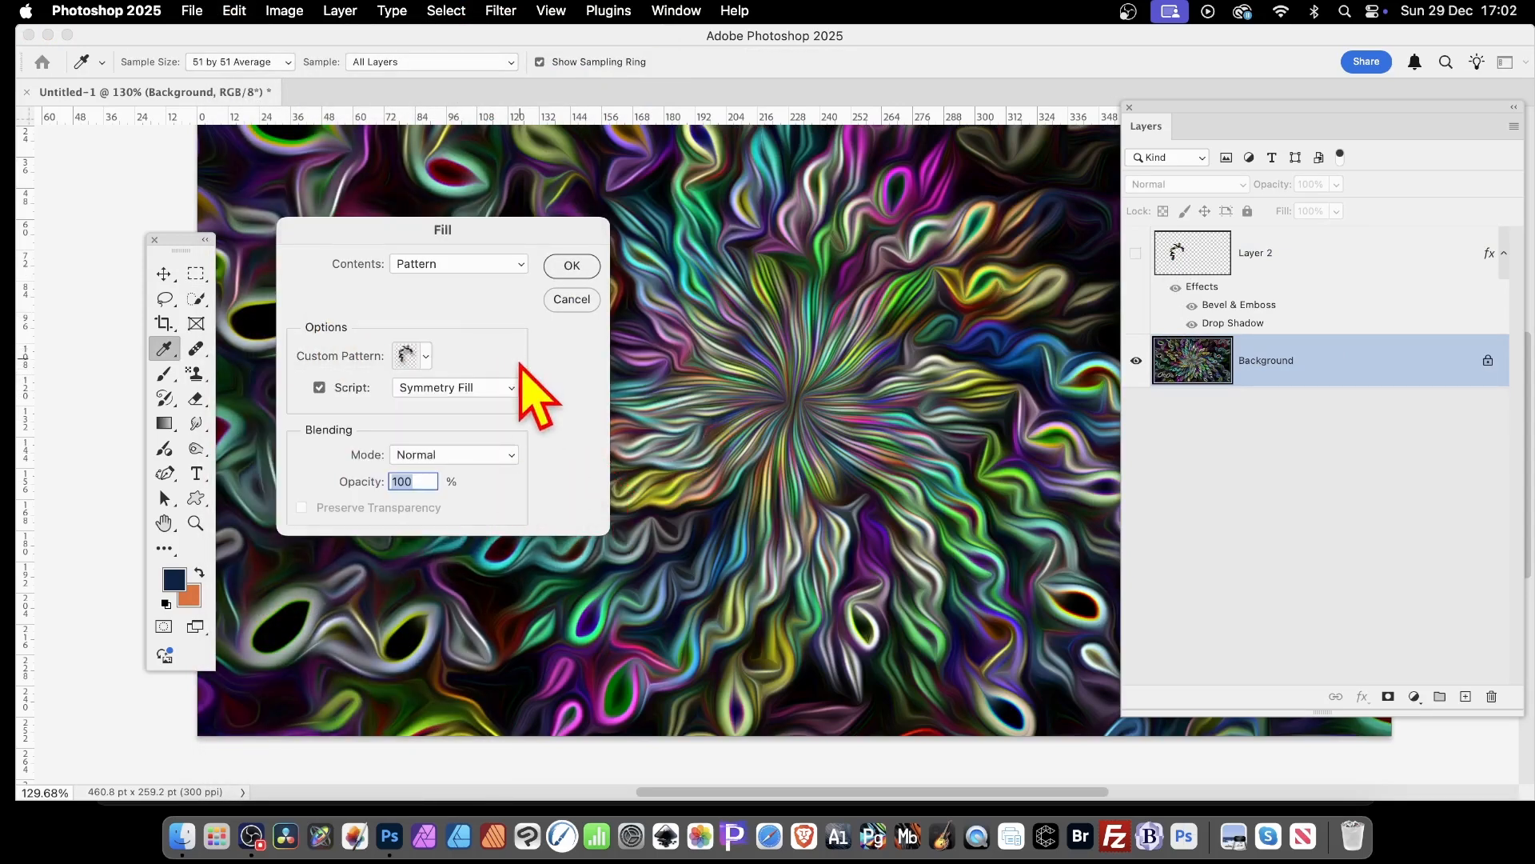
left_click(590, 267)
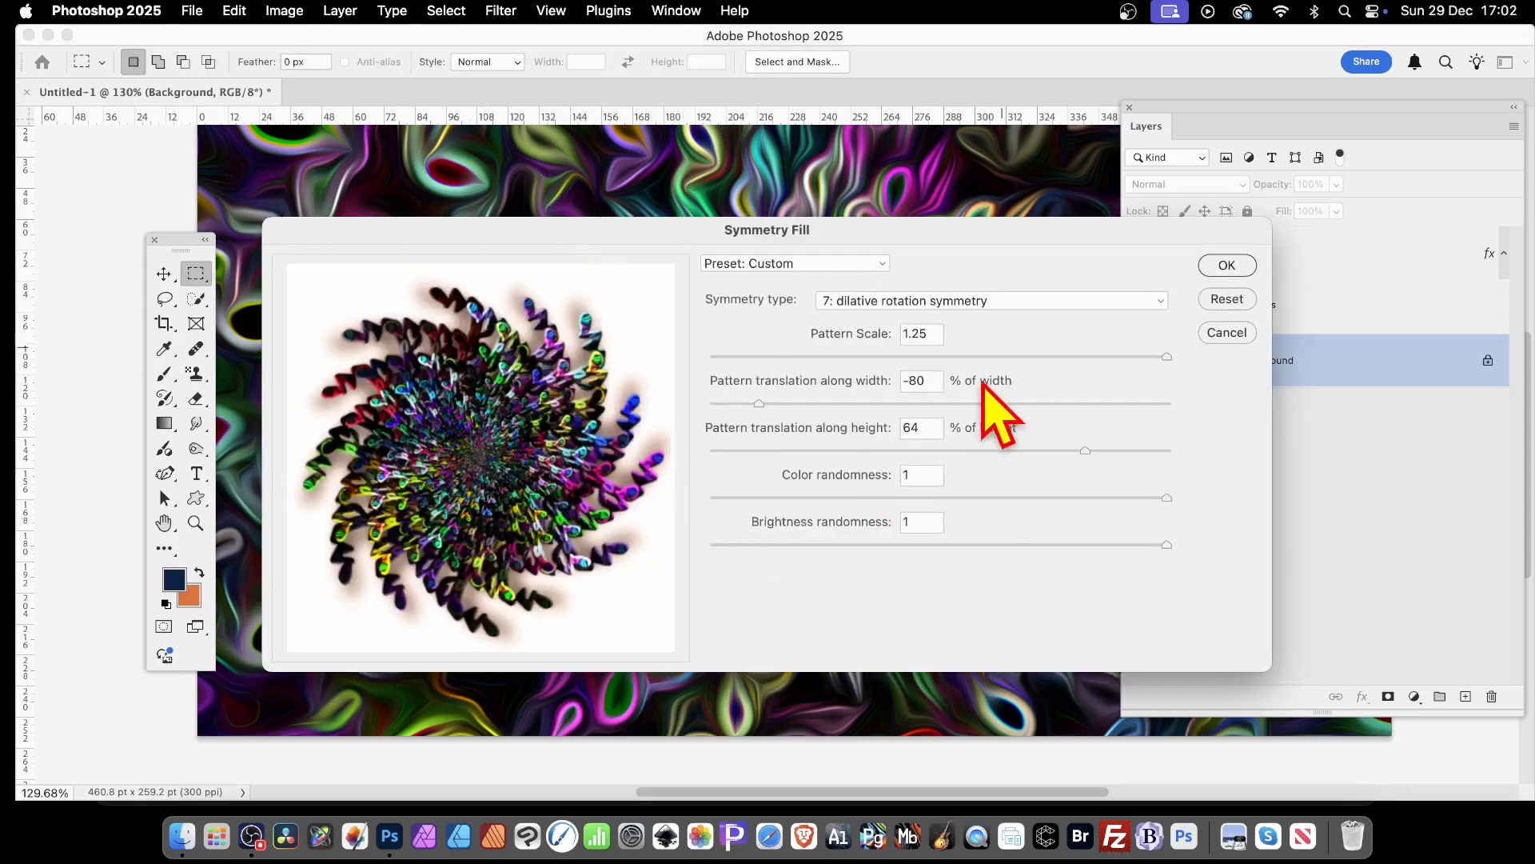
left_click_drag(919, 405, 1153, 406)
left_click_drag(1100, 450, 800, 449)
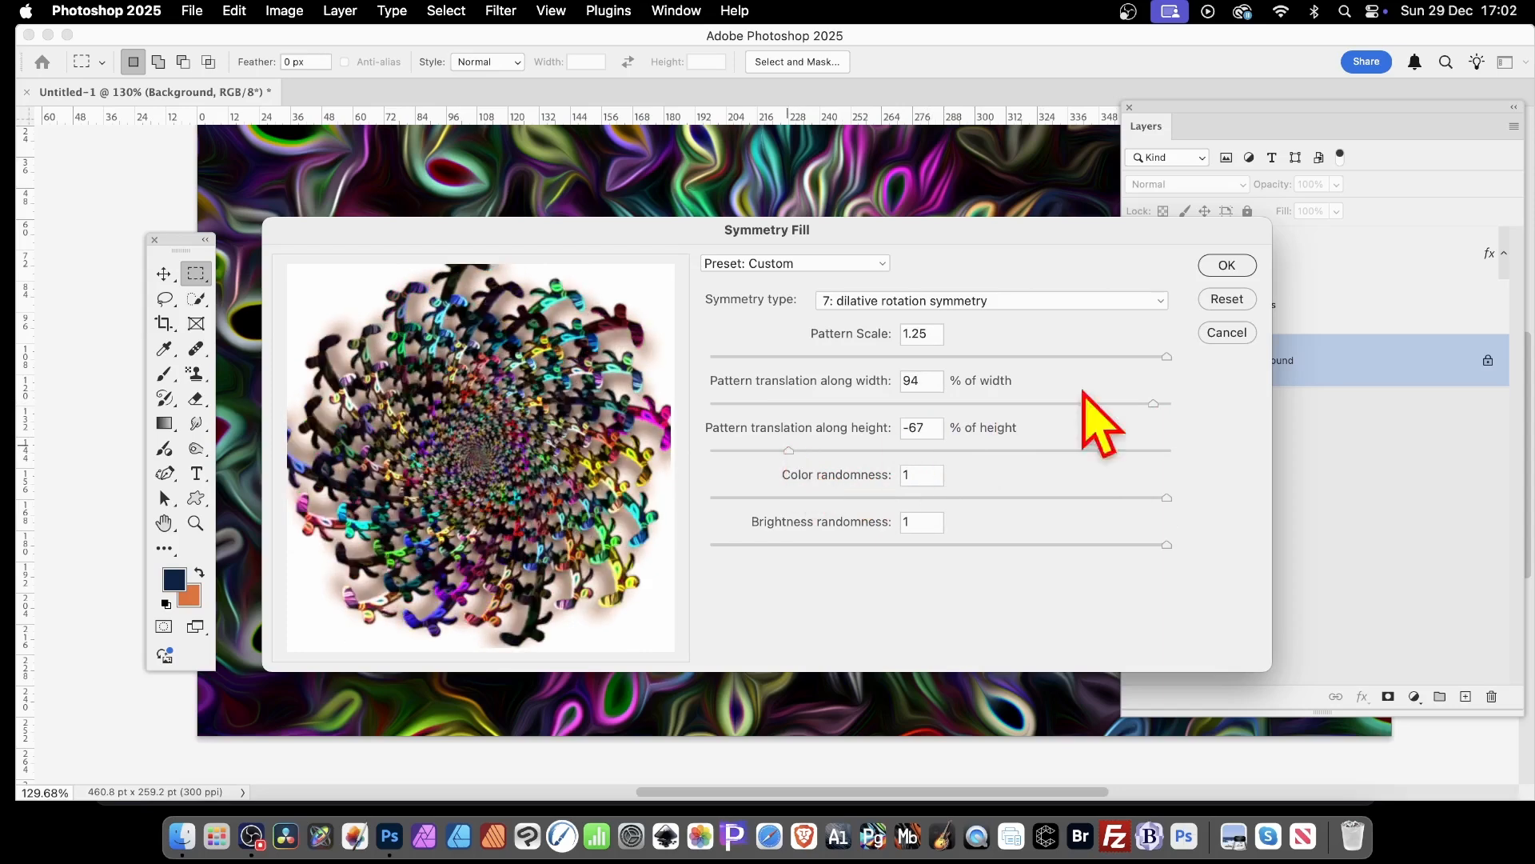
left_click(1227, 266)
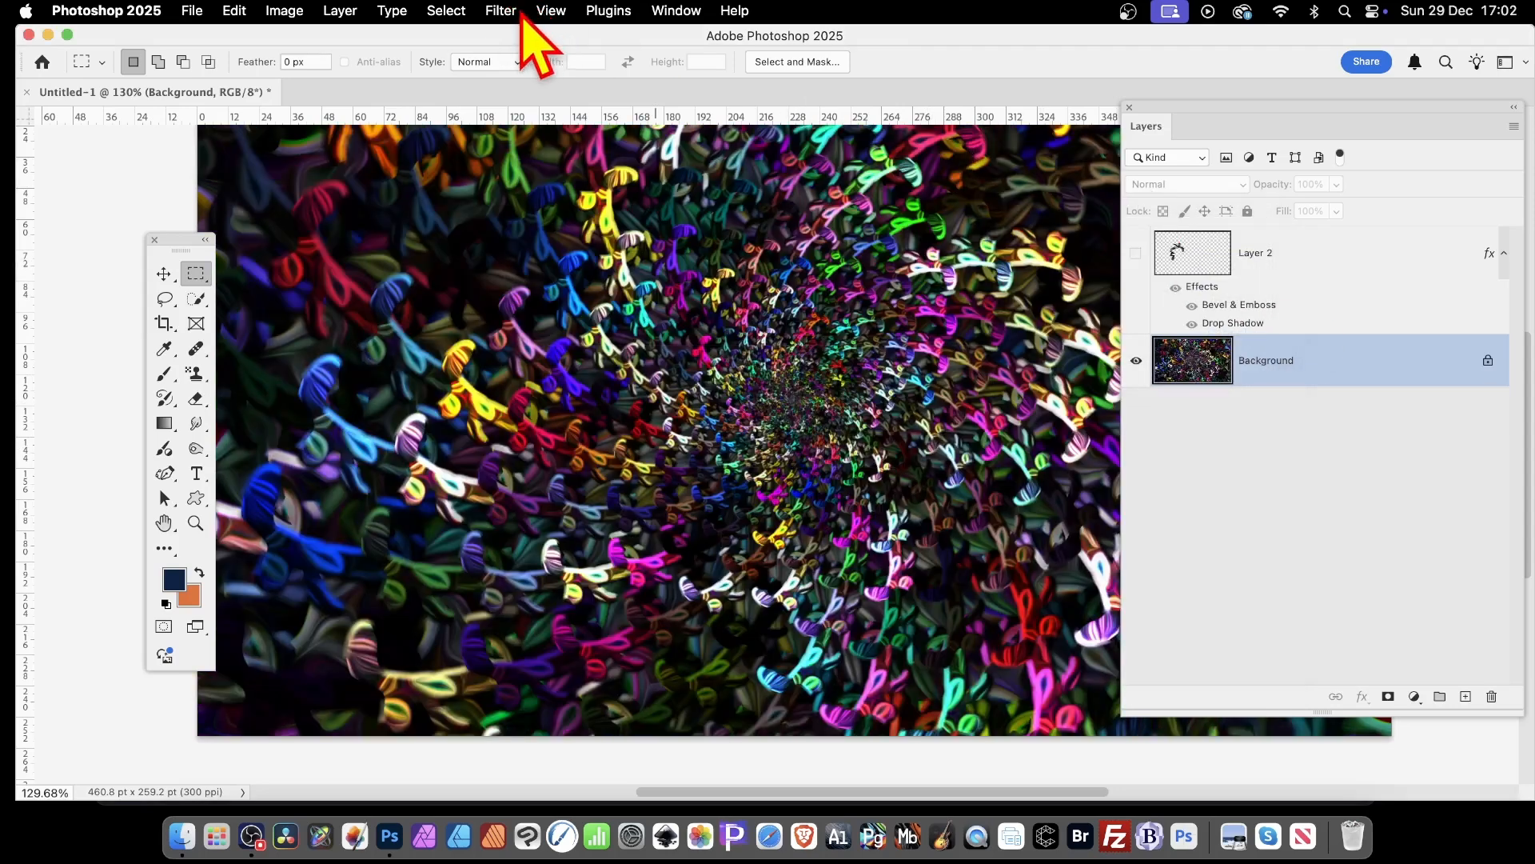
Fill the Background layer again with the curved-piece pattern using a dilative rotation Symmetry Fill, with pattern translation along height at -38%.
left_click(233, 11)
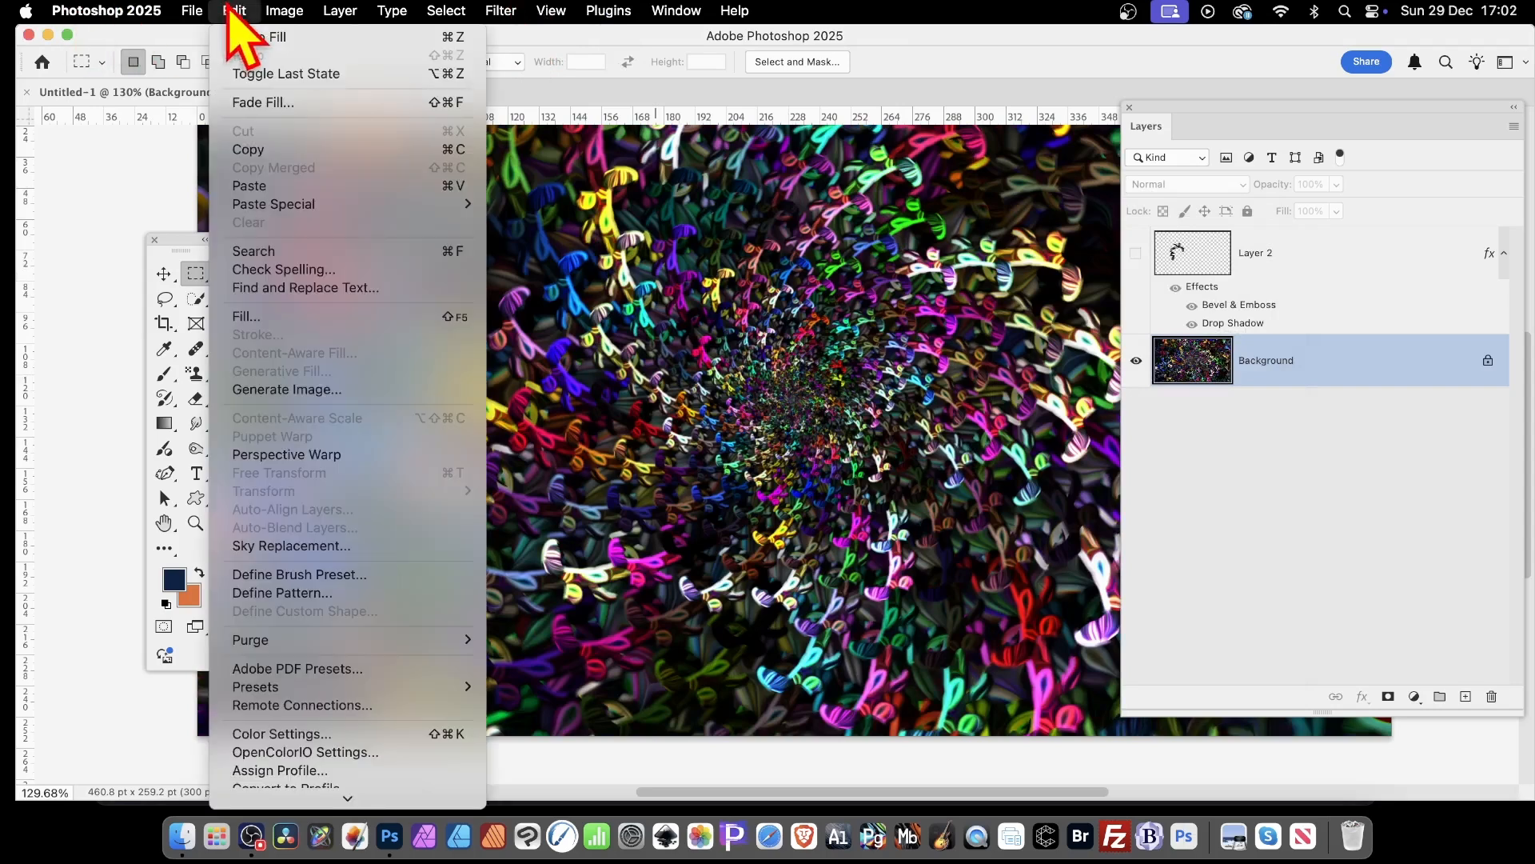
left_click(278, 318)
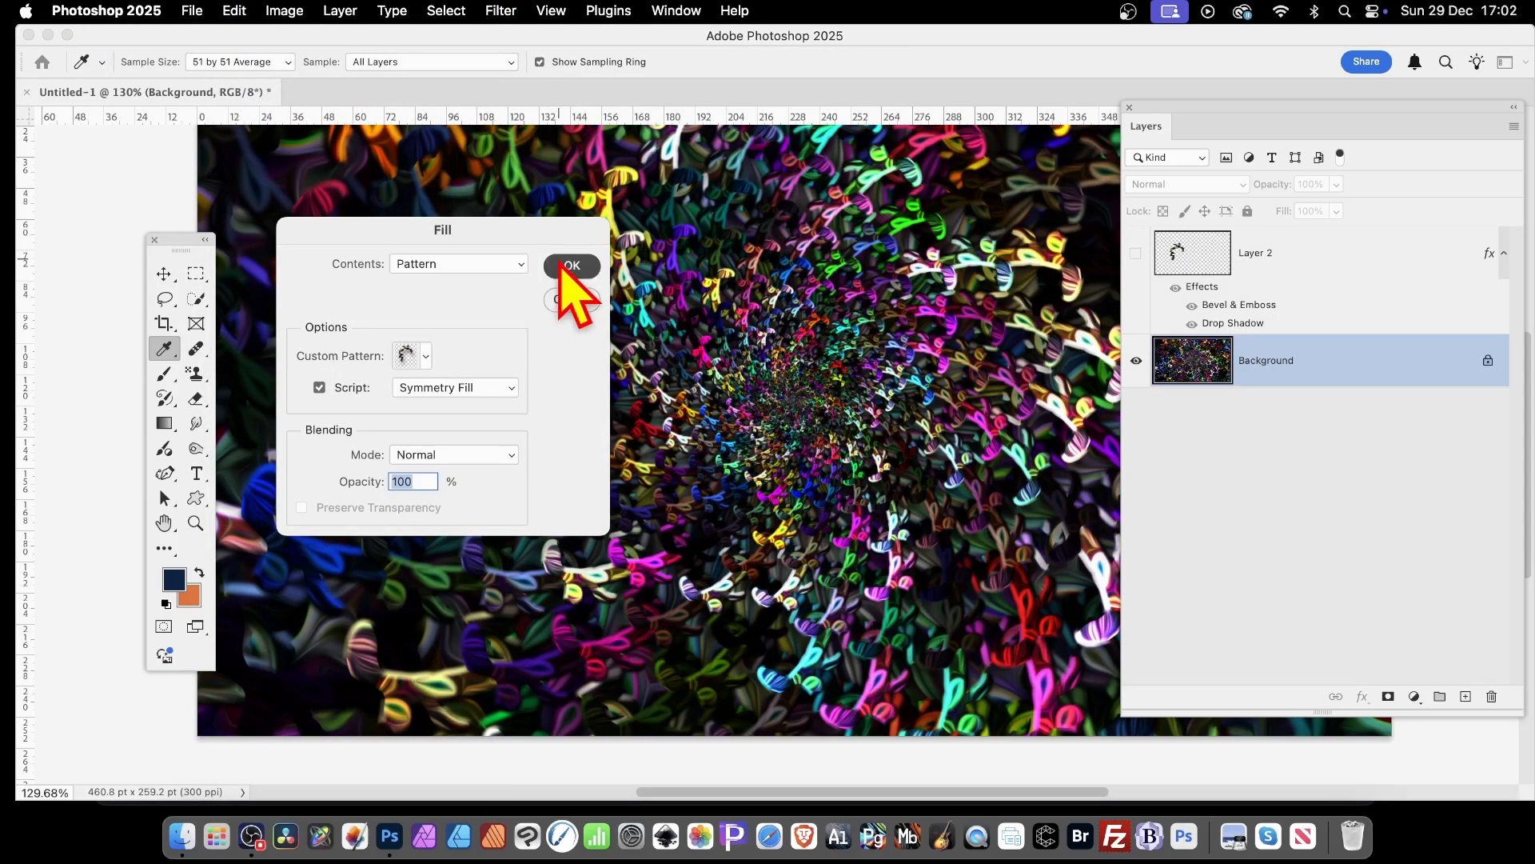
left_click(570, 265)
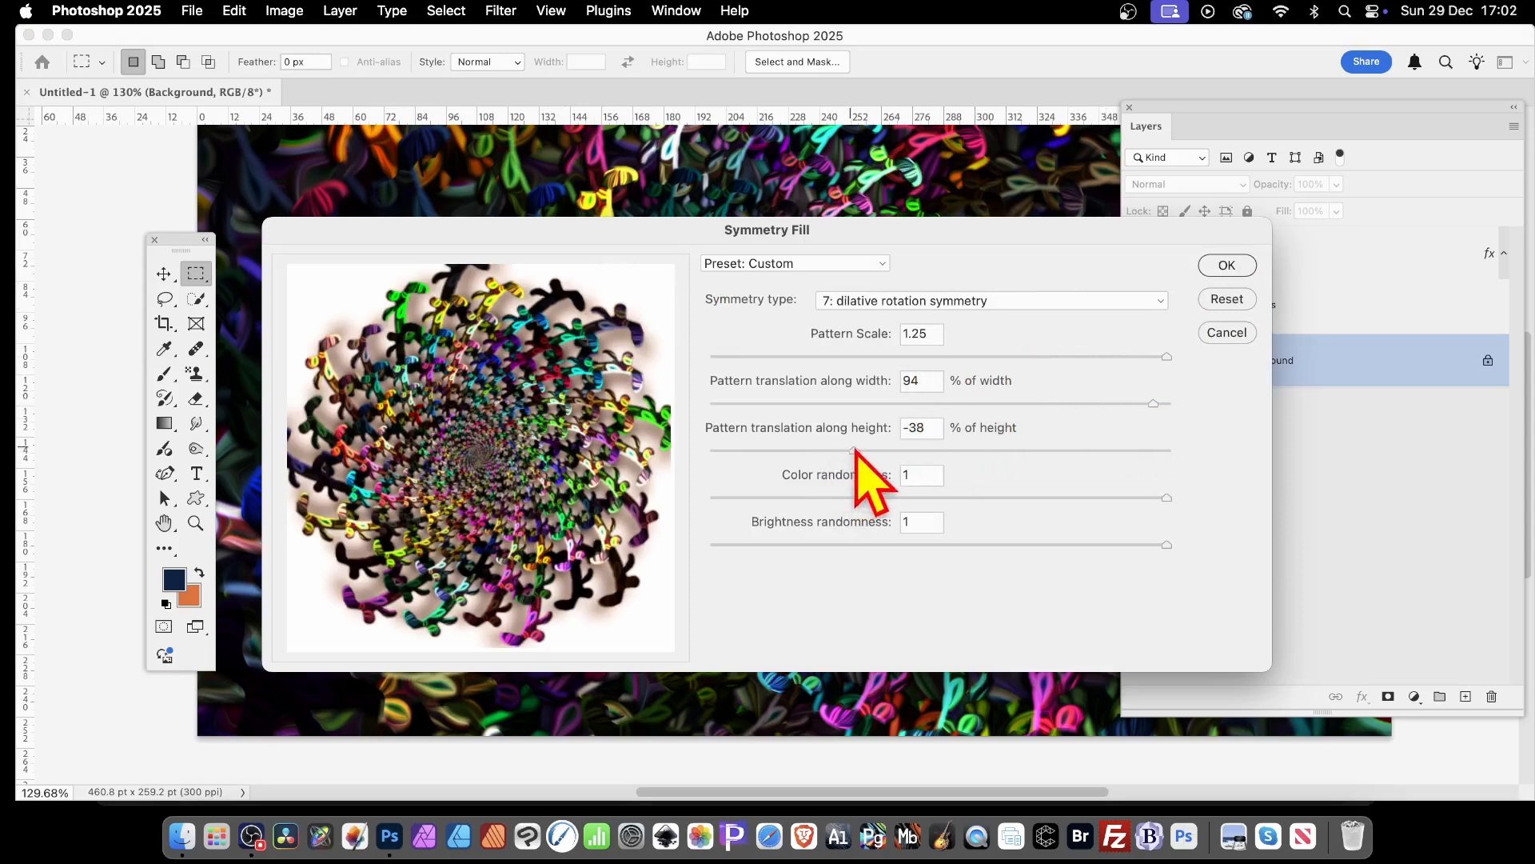
left_click(1228, 269)
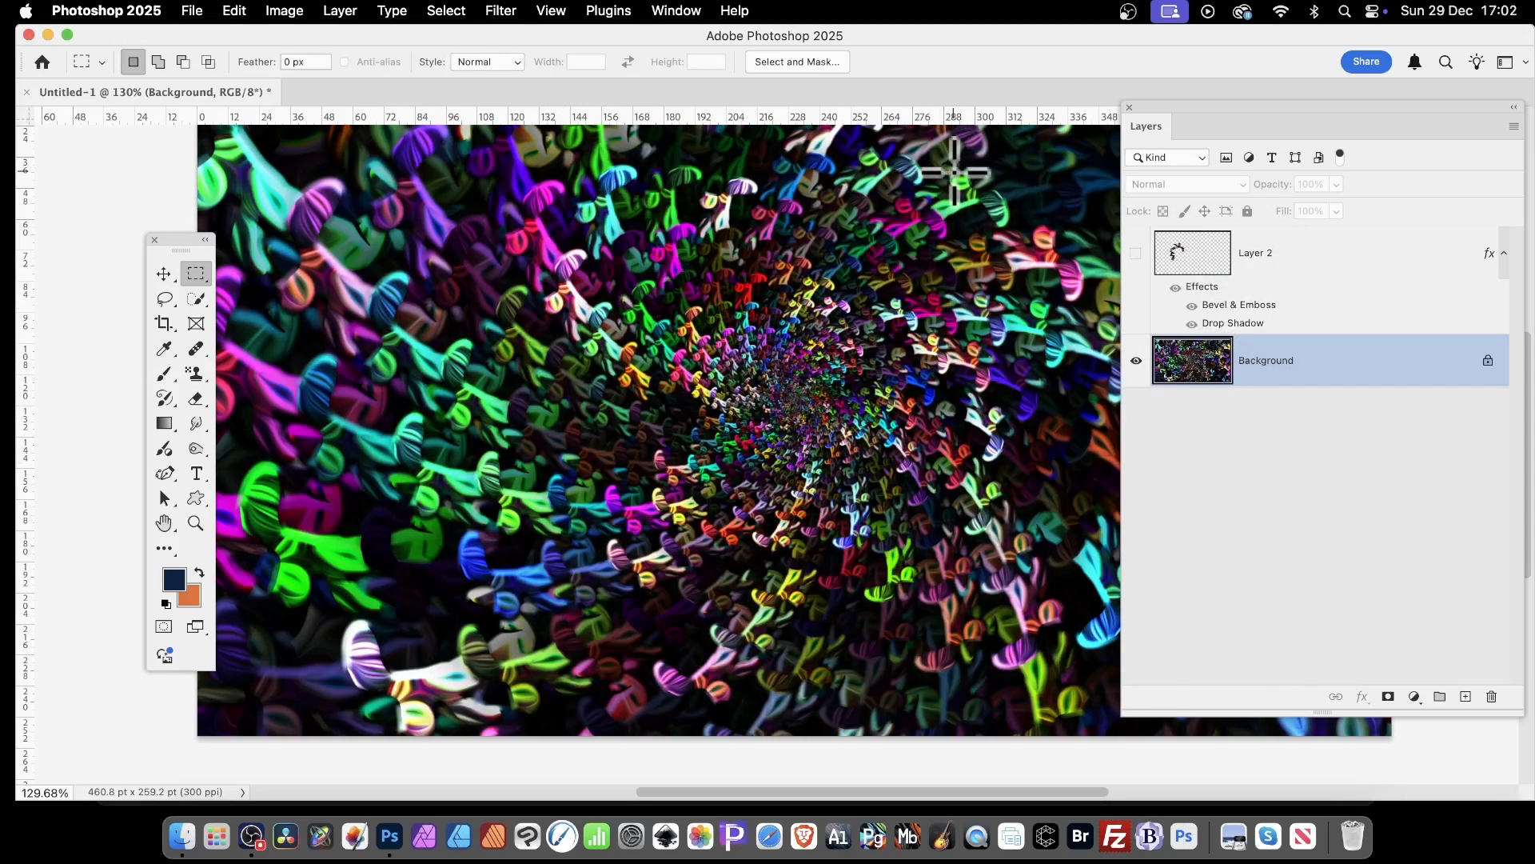
Reapply the last used filter to the Background layer, then brighten it with Levels, setting the midtone input to 0.86 and white input to 174.
left_click(497, 11)
left_click(516, 37)
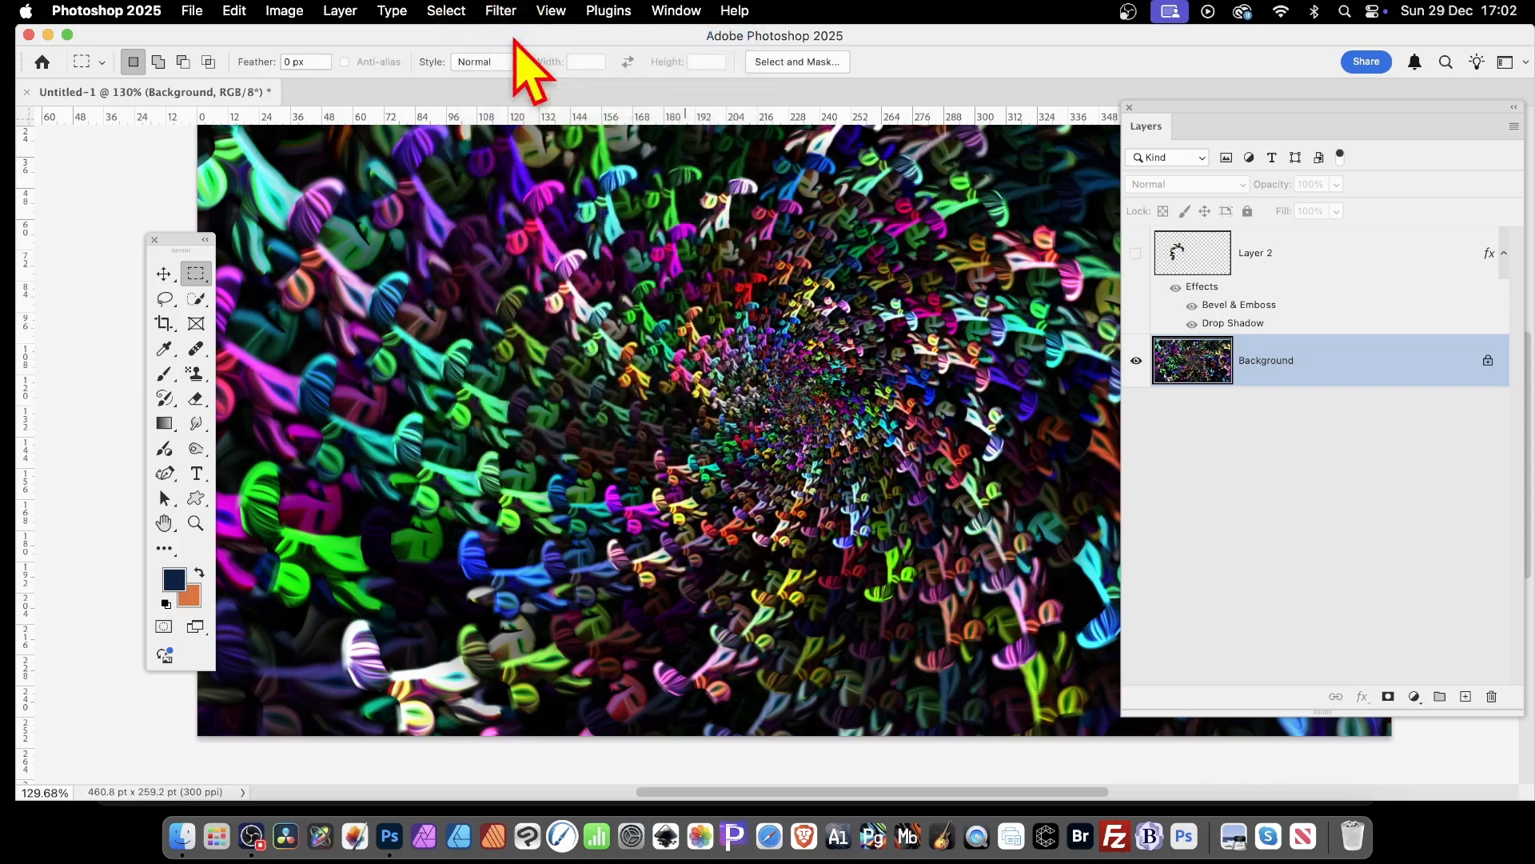
left_click(284, 11)
mouse_move(468, 65)
left_click(516, 83)
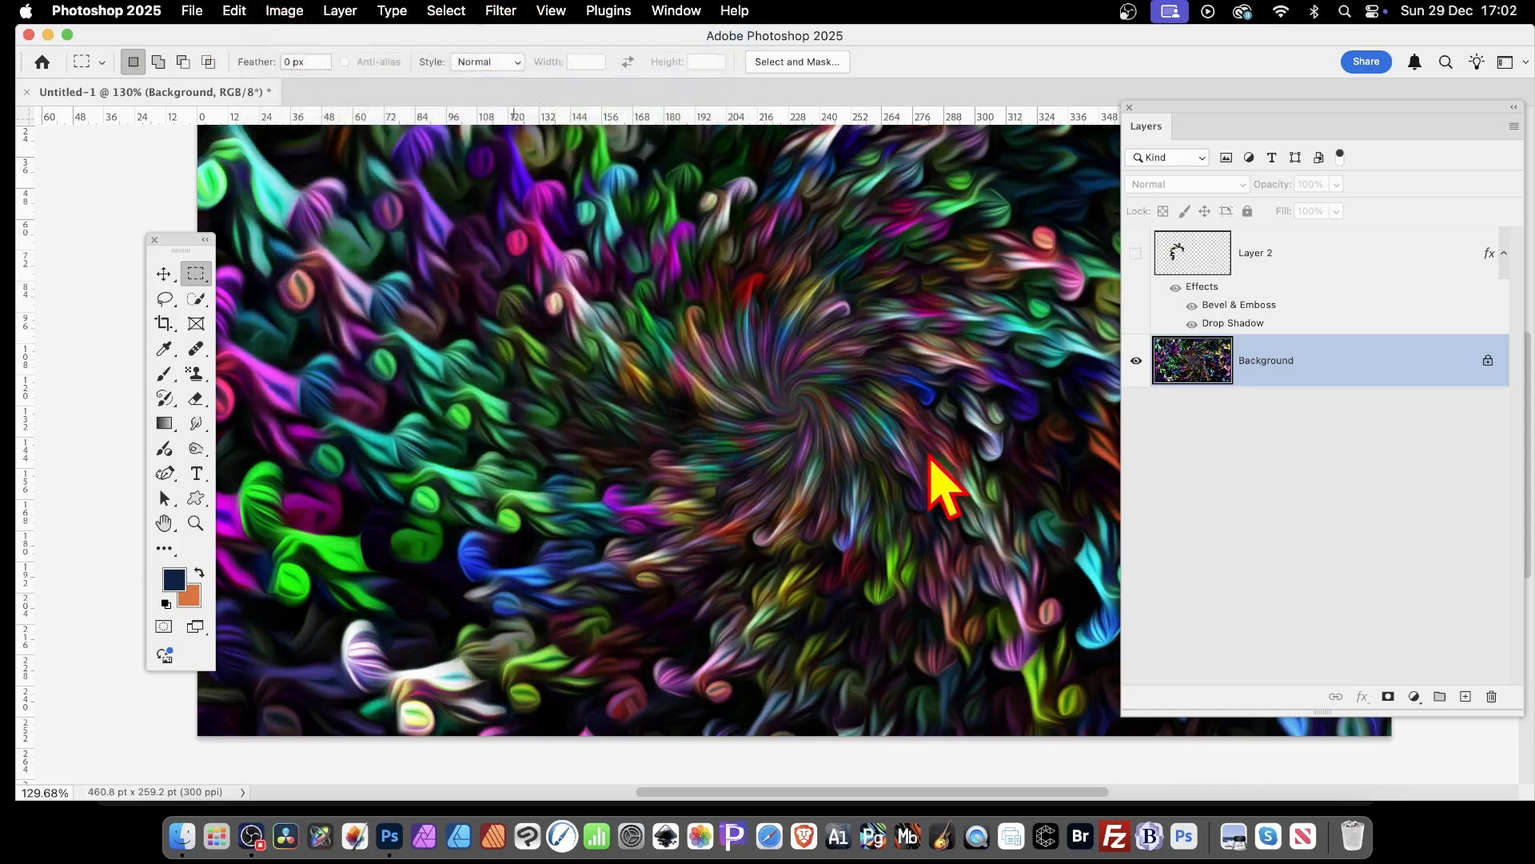
left_click_drag(1369, 425, 1299, 427)
left_click(1232, 425)
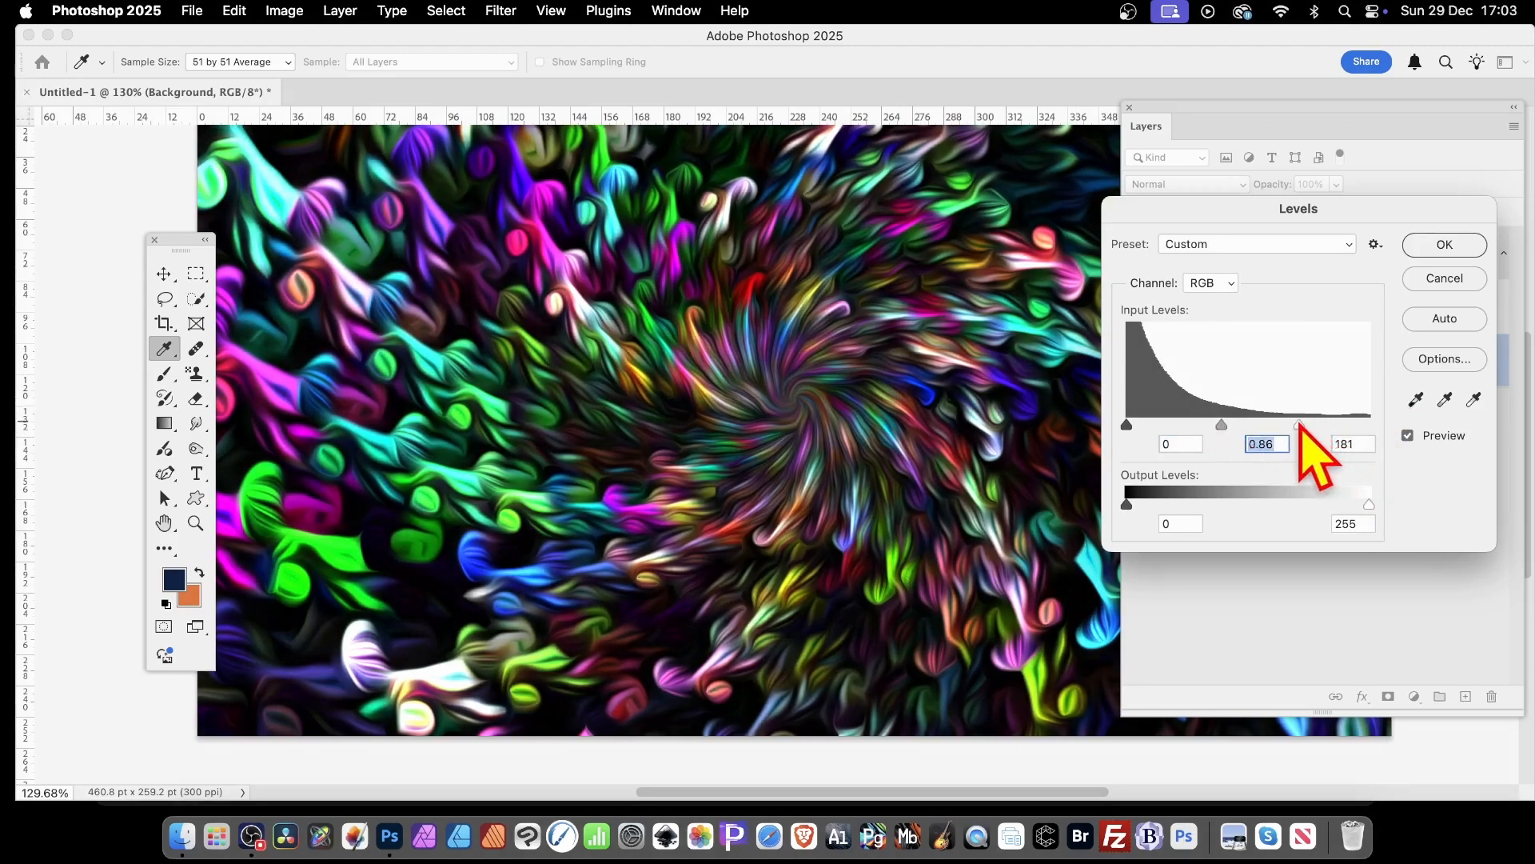
left_click(1293, 425)
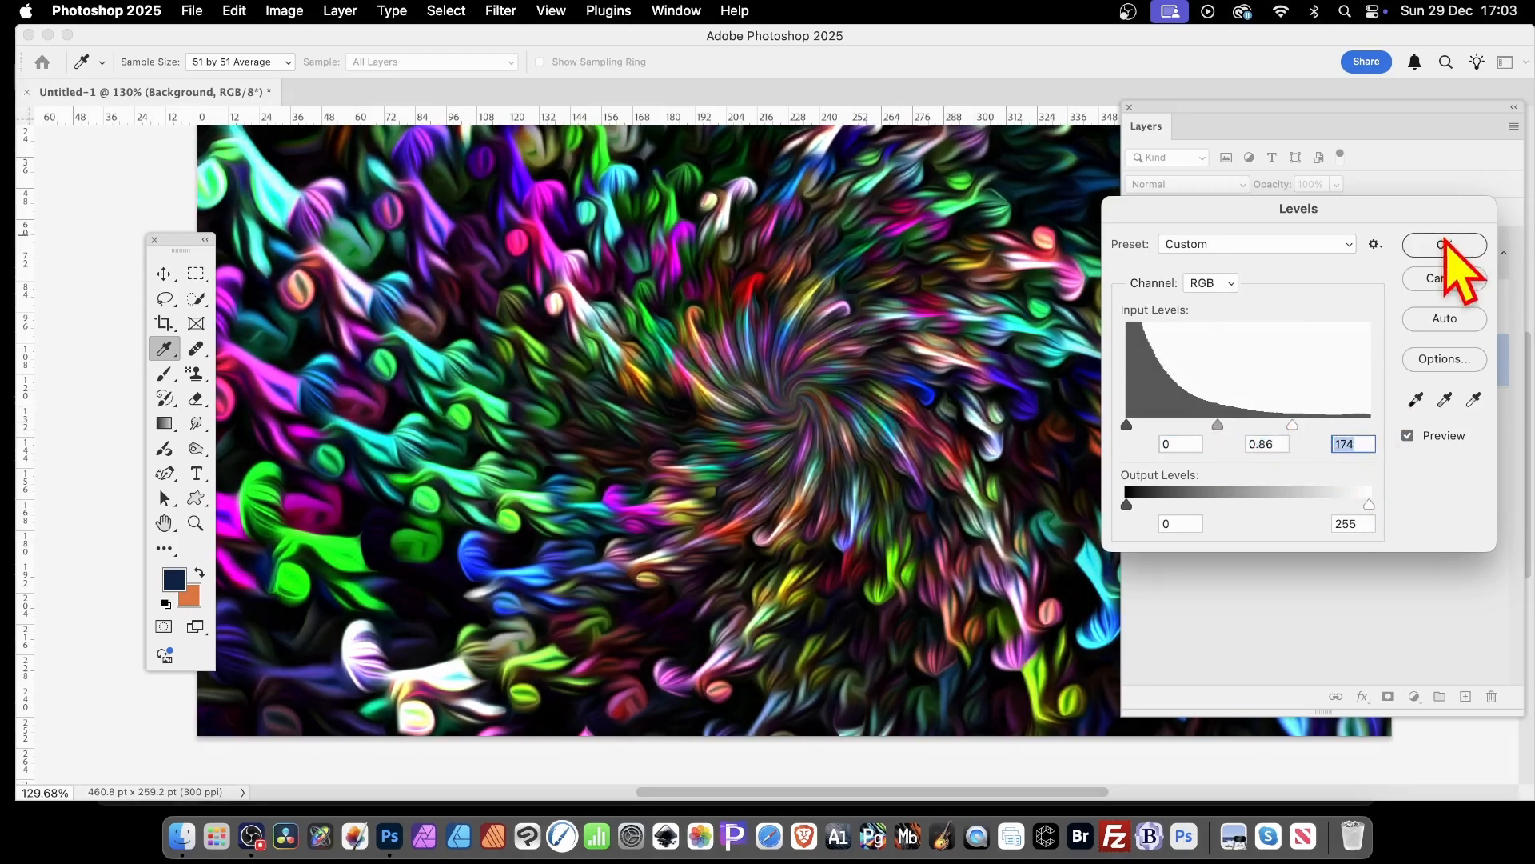
left_click(1444, 244)
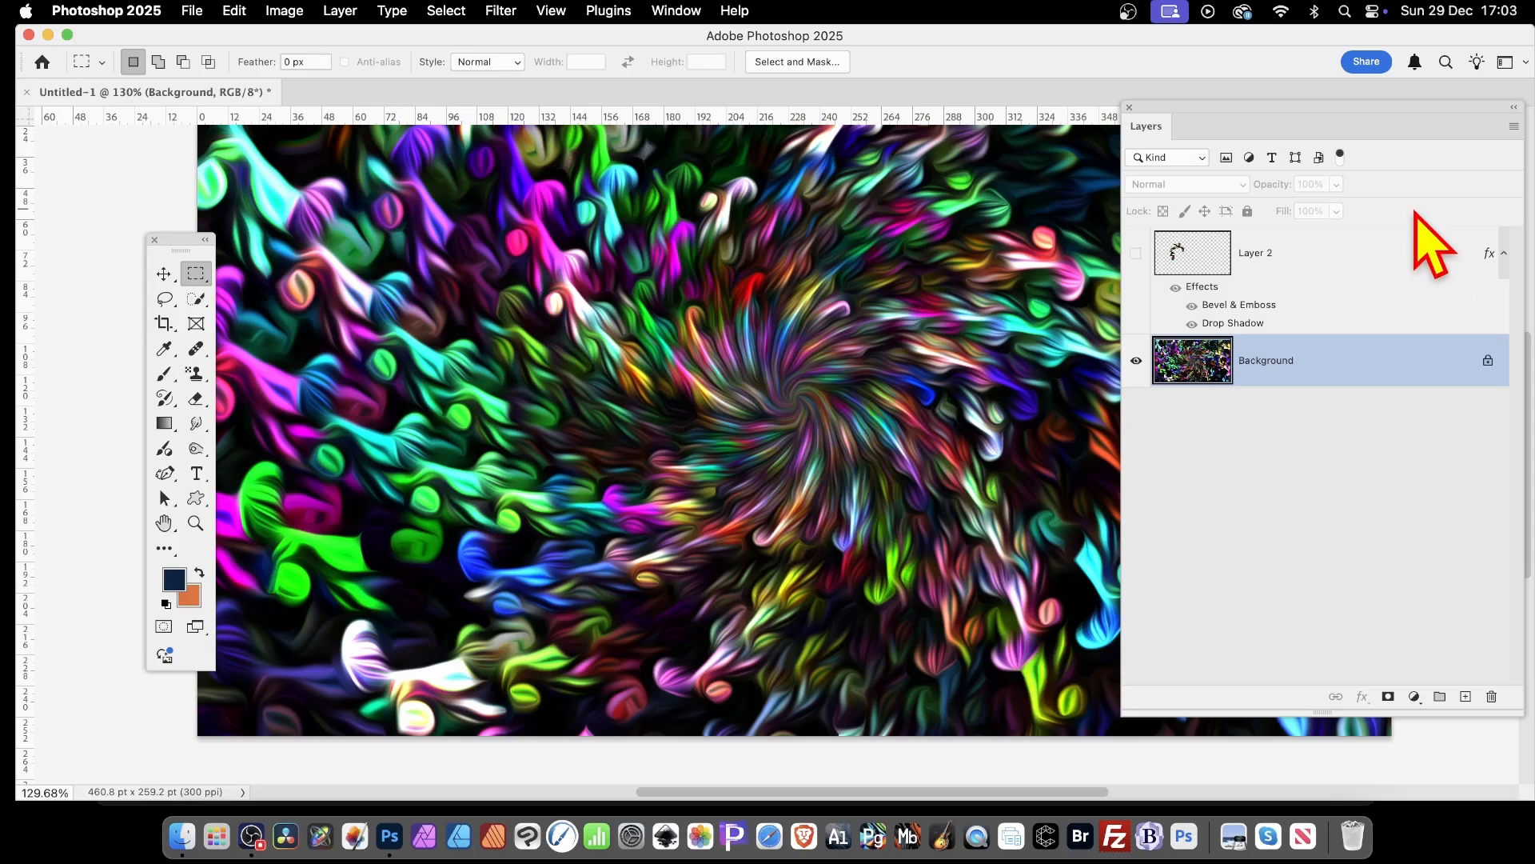